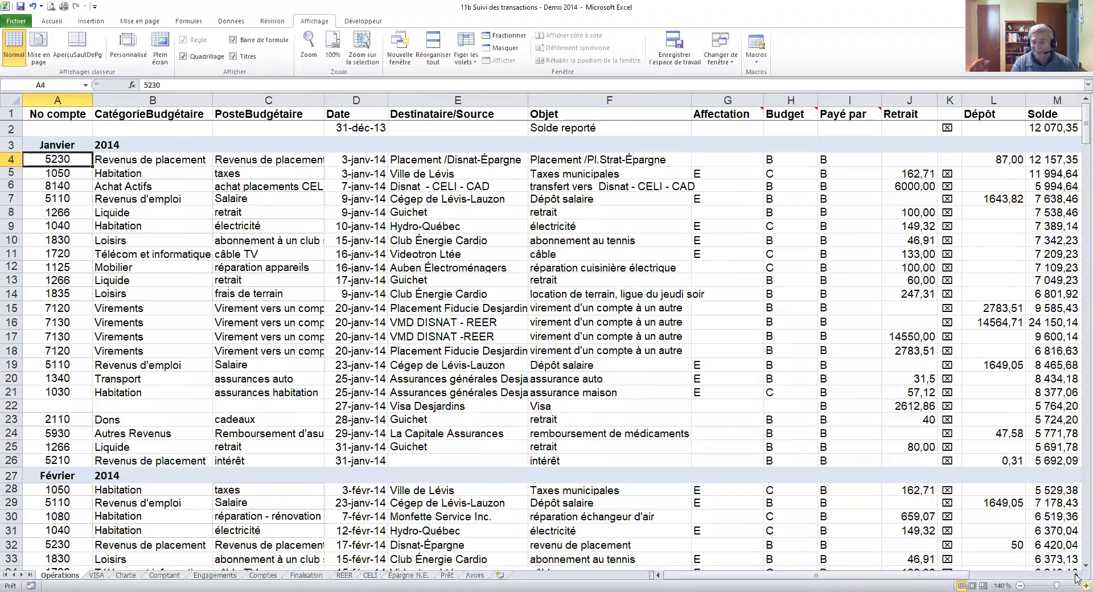
View the Opérations sheet at 150 % zoom and the VISA sheet at 140 %
left_click(1085, 585)
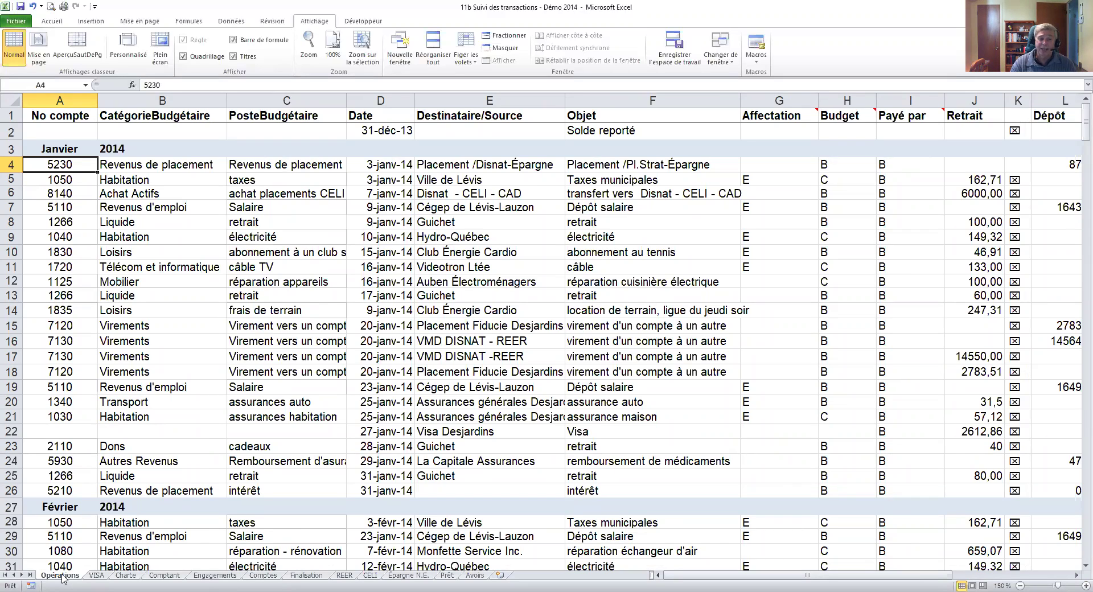
left_click(96, 576)
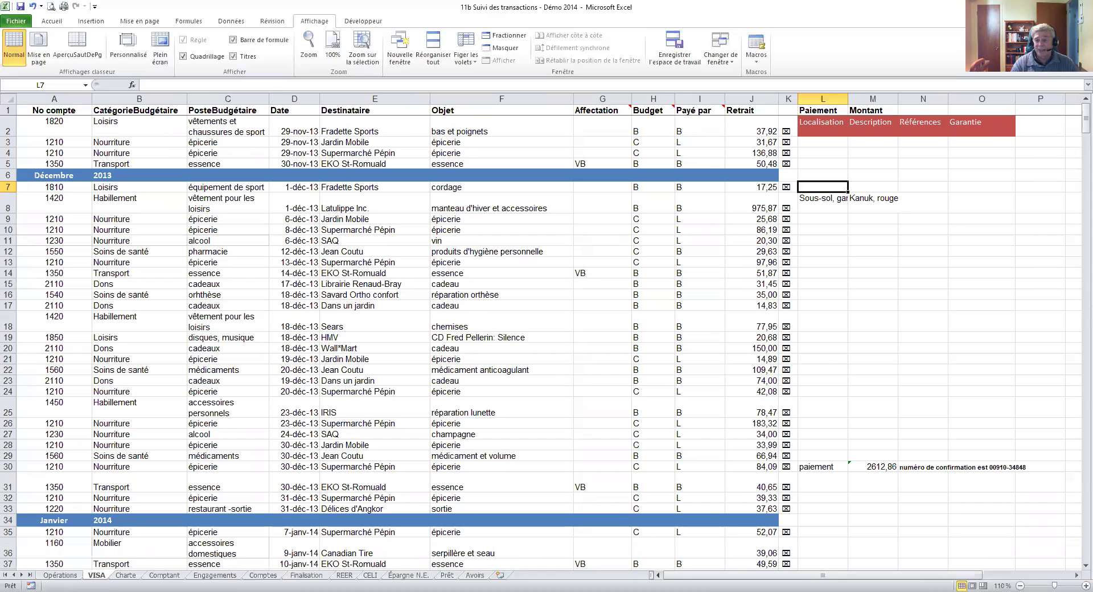
left_click(1087, 586)
left_click(1086, 585)
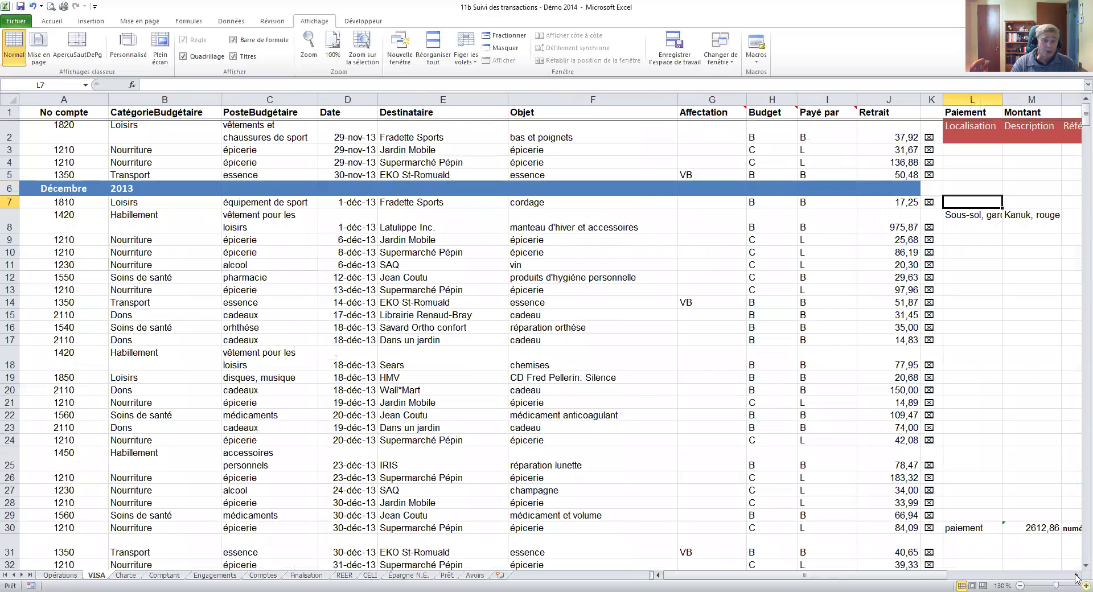
left_click(1087, 586)
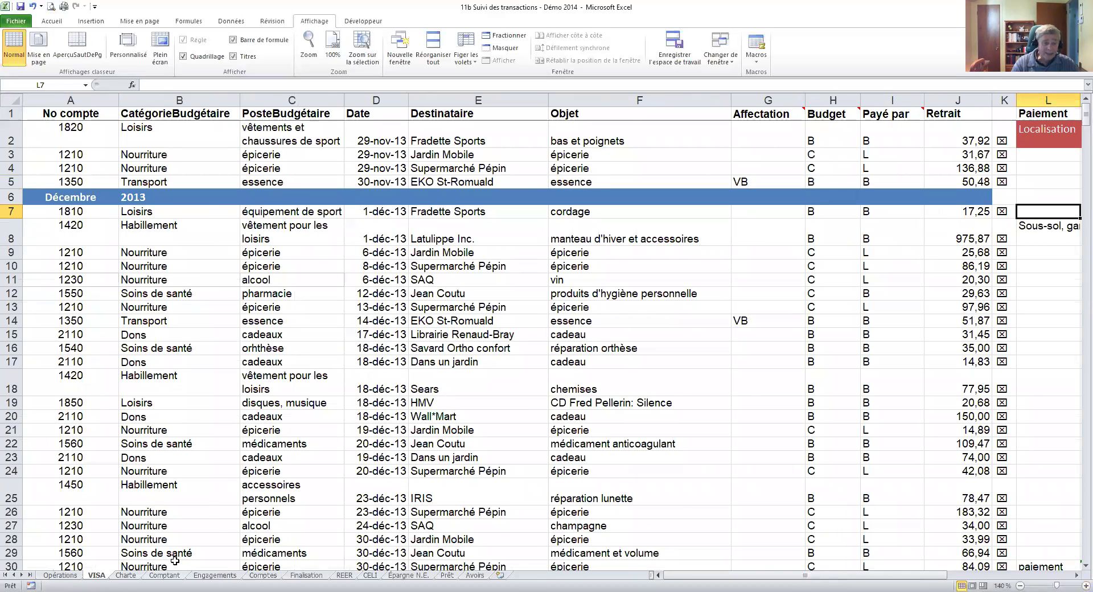
Review the chart of accounts on the Charte sheet at 150 % zoom
left_click(127, 575)
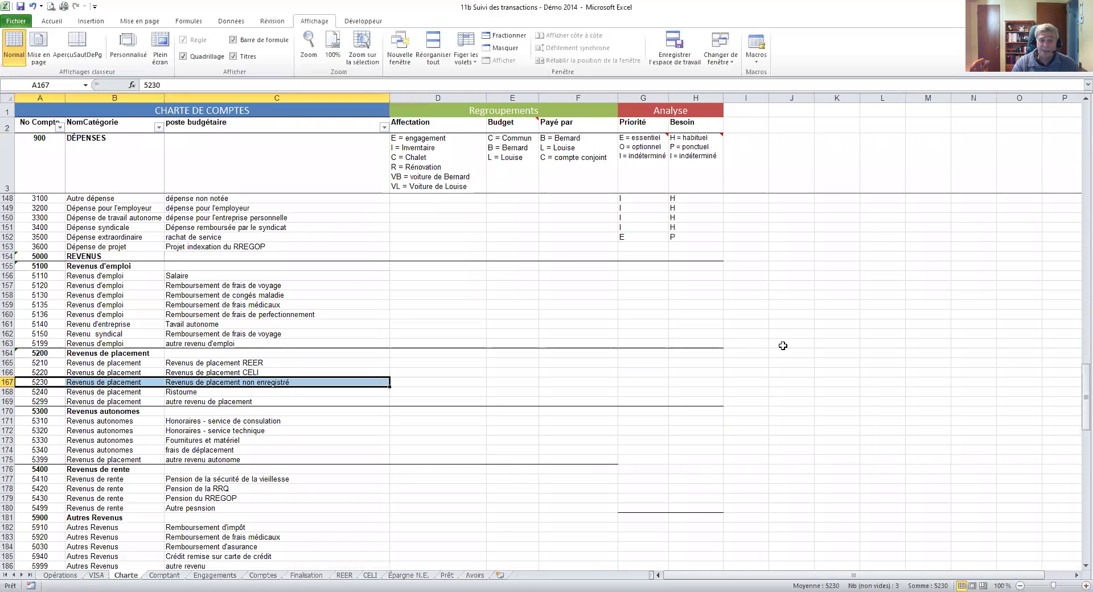
scroll(1076, 577, "up", 3)
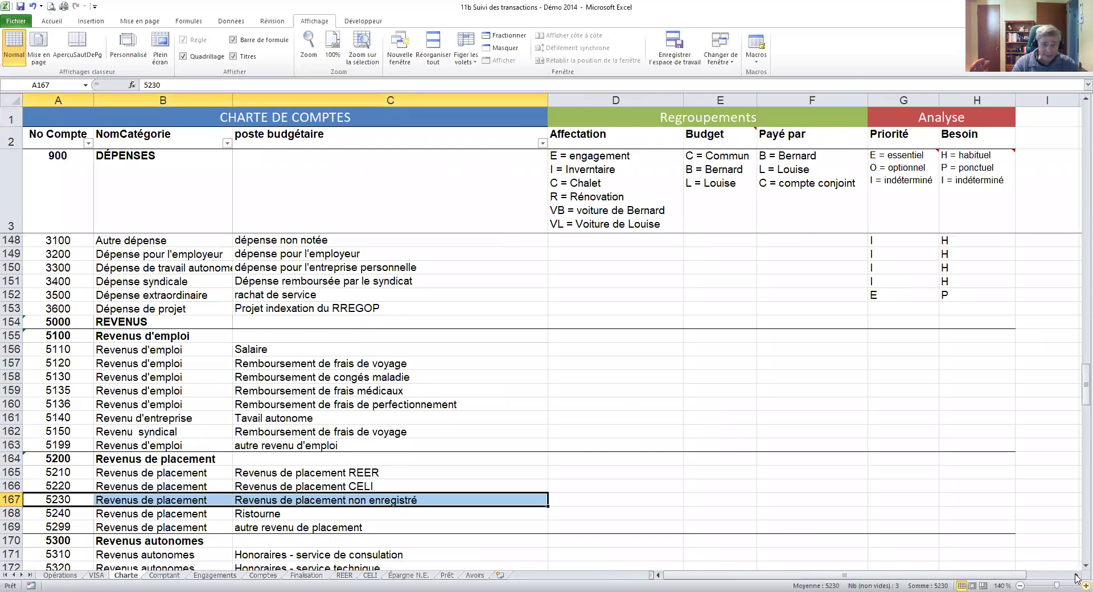
scroll(1076, 578, "up", 1)
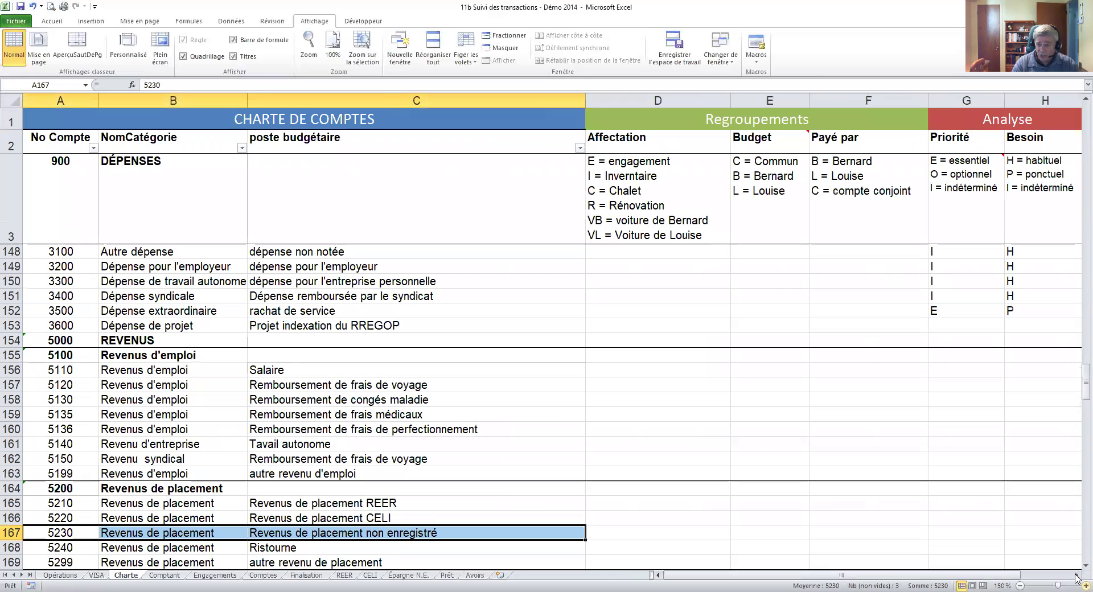
Look over the Comptant sheet and the enlarged automatic and annual payments on the Engagements sheet
left_click(165, 575)
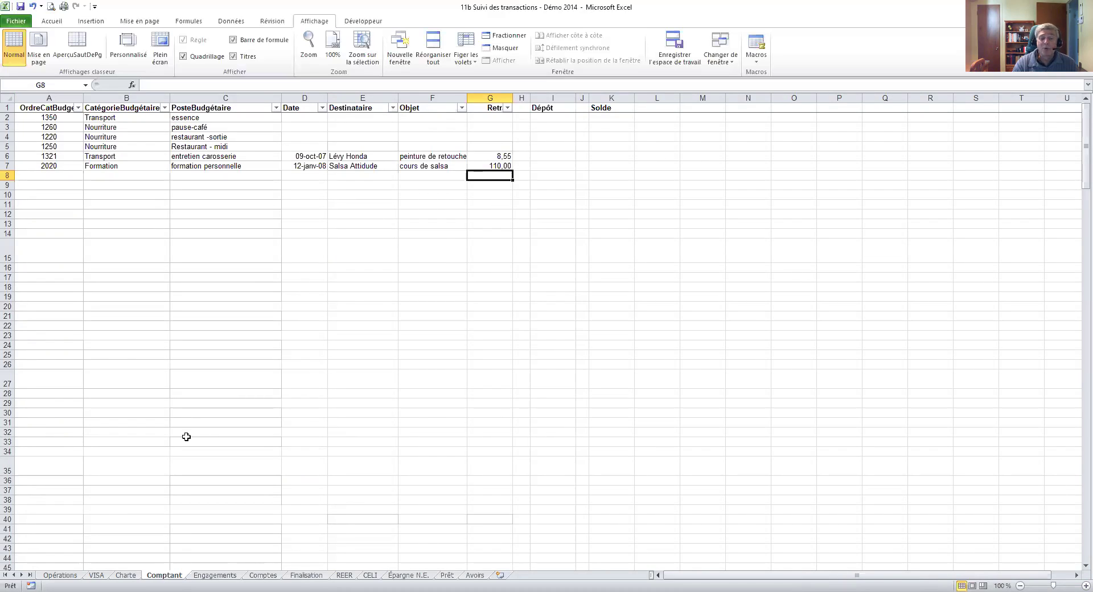
left_click(215, 575)
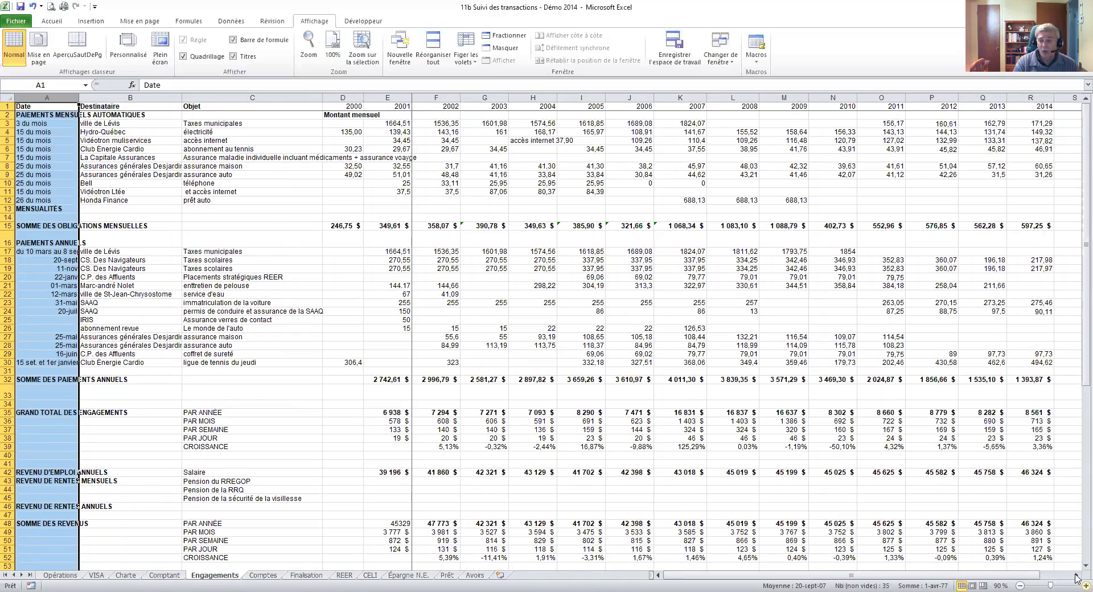
scroll(1076, 578, "up", 2)
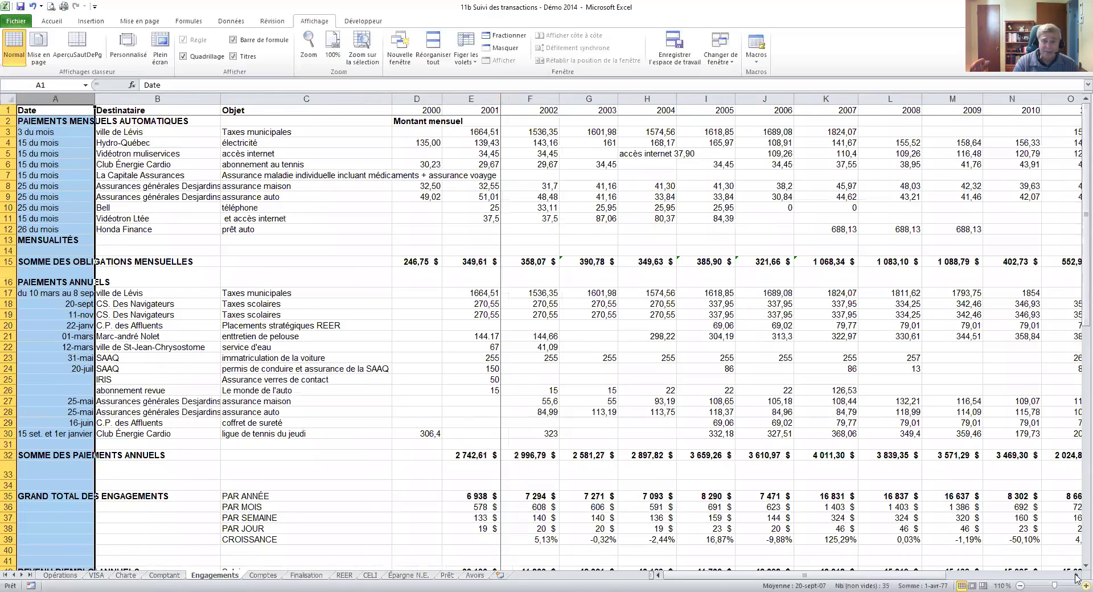
scroll(1076, 579, "up", 2)
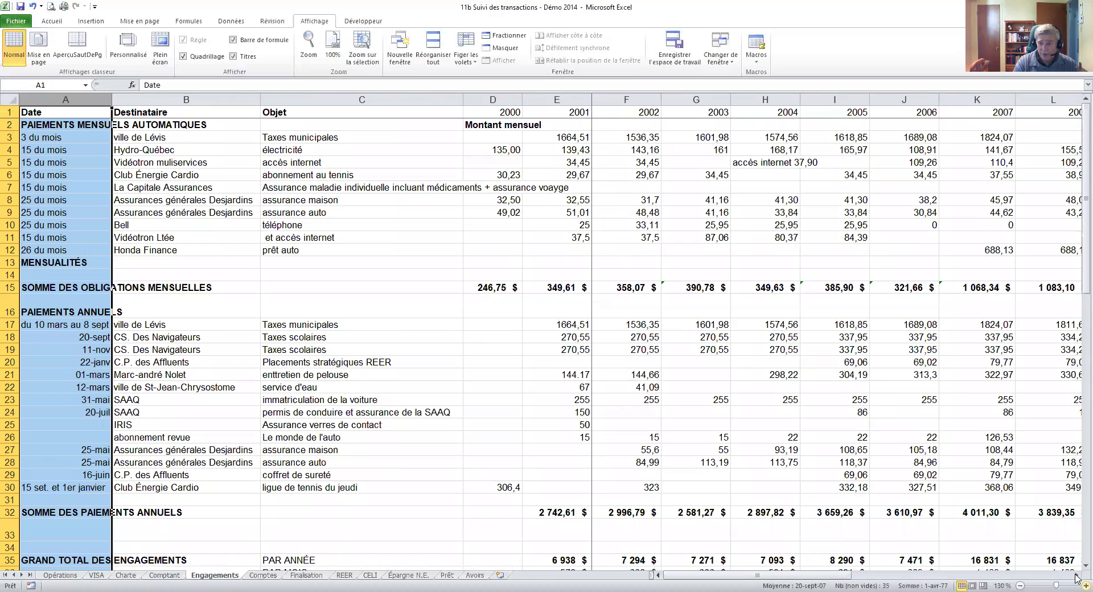
scroll(1076, 579, "up", 1)
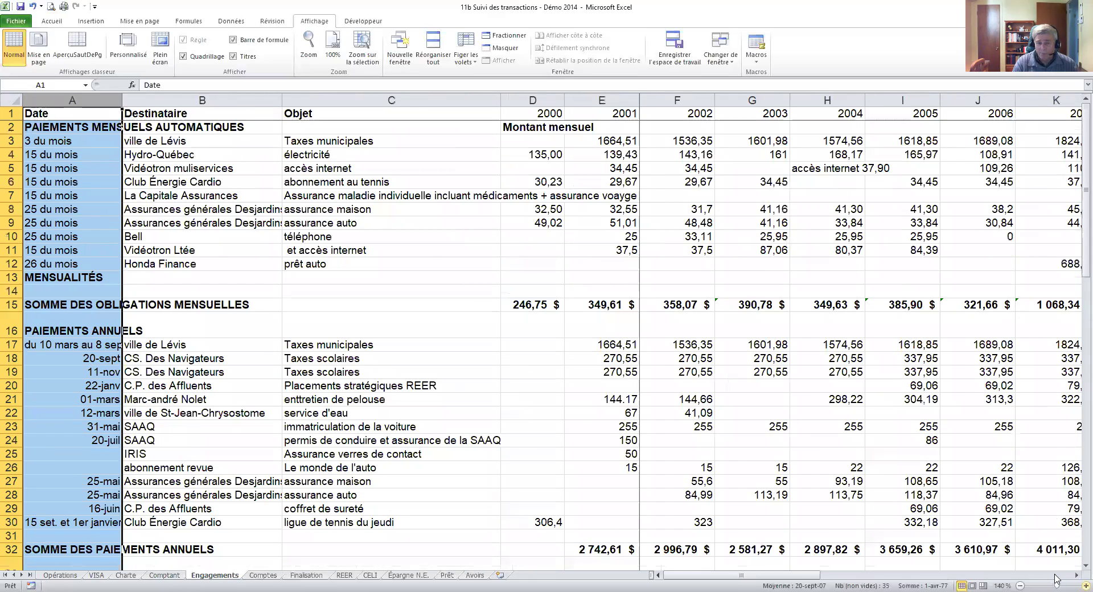
scroll(1056, 580, "up", 1)
Review the Comptes sheet and the annual closing procedures on the Finalisation sheet at 150 % zoom
left_click(263, 576)
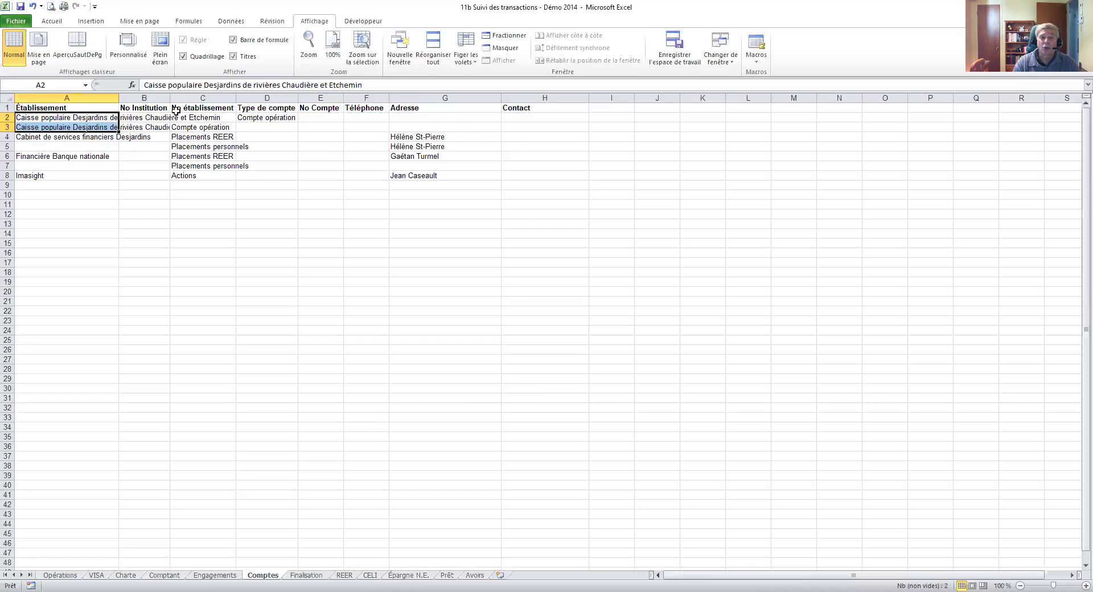
left_click(308, 576)
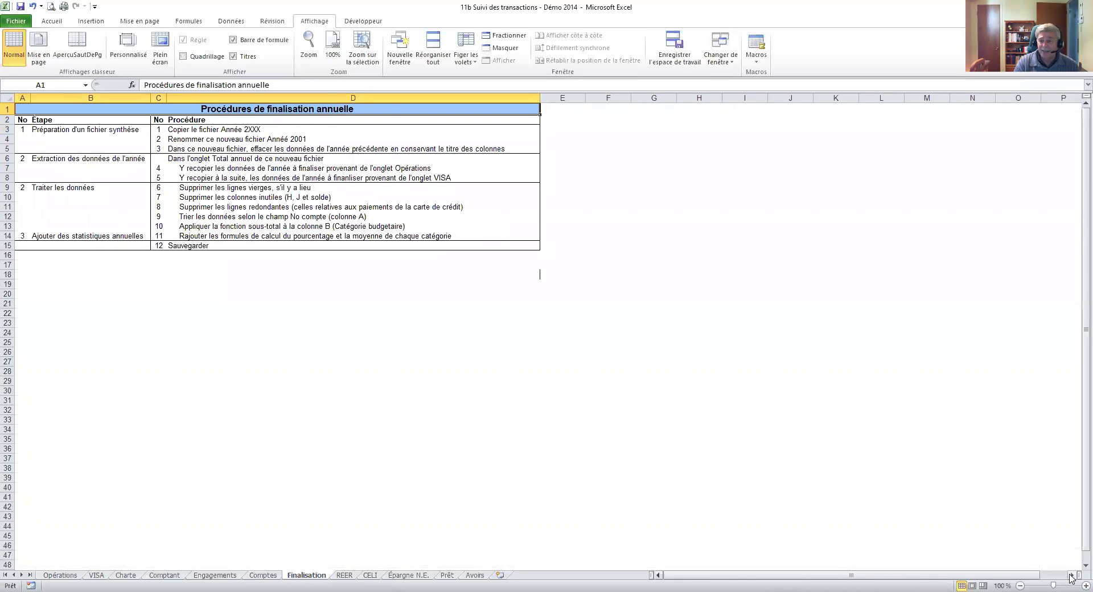
scroll(1076, 578, "up", 4)
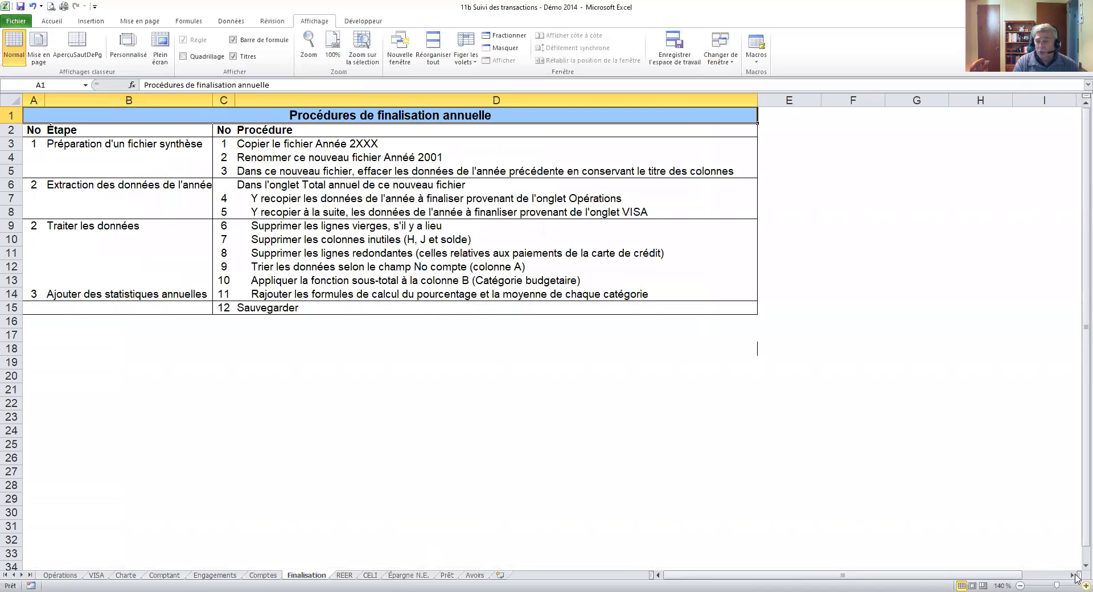
scroll(1076, 578, "up", 1)
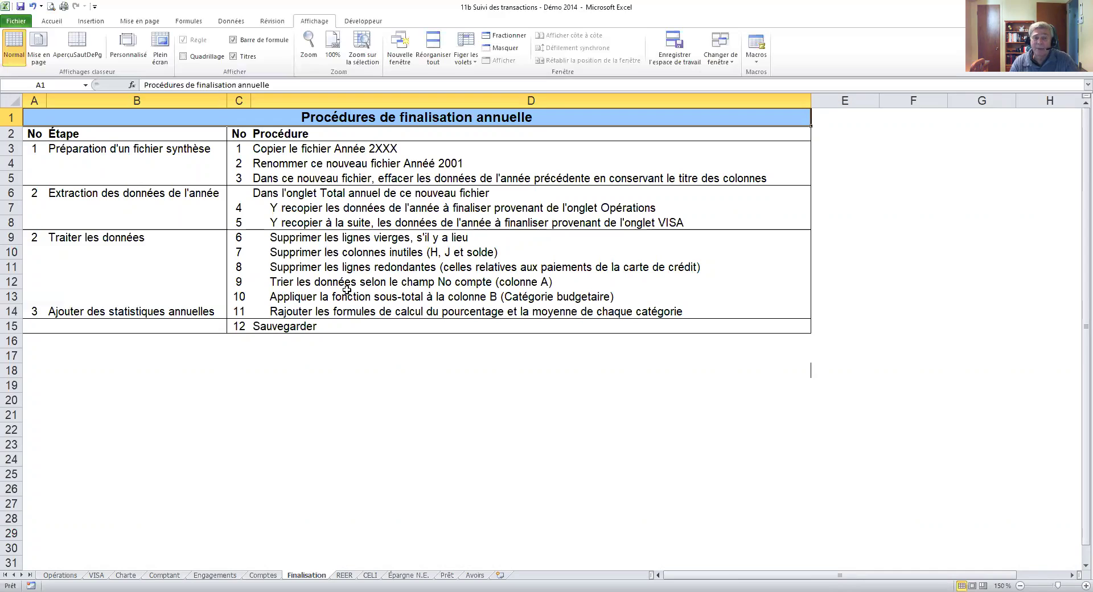
Look through the REER, CELI, Épargne N.E. and Prêt sheets one after another
left_click(345, 576)
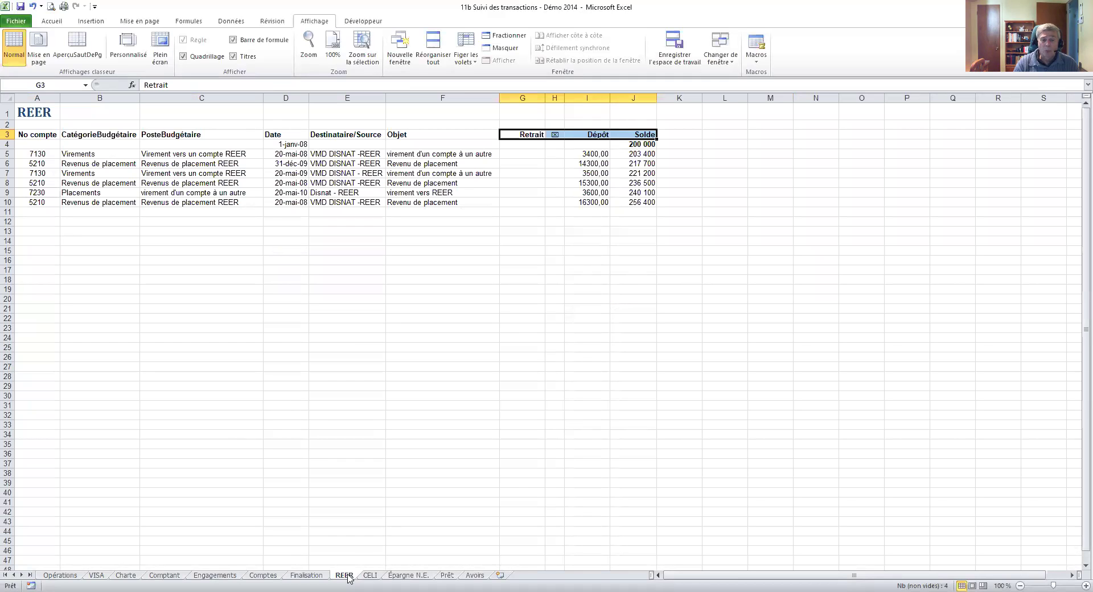
left_click(370, 576)
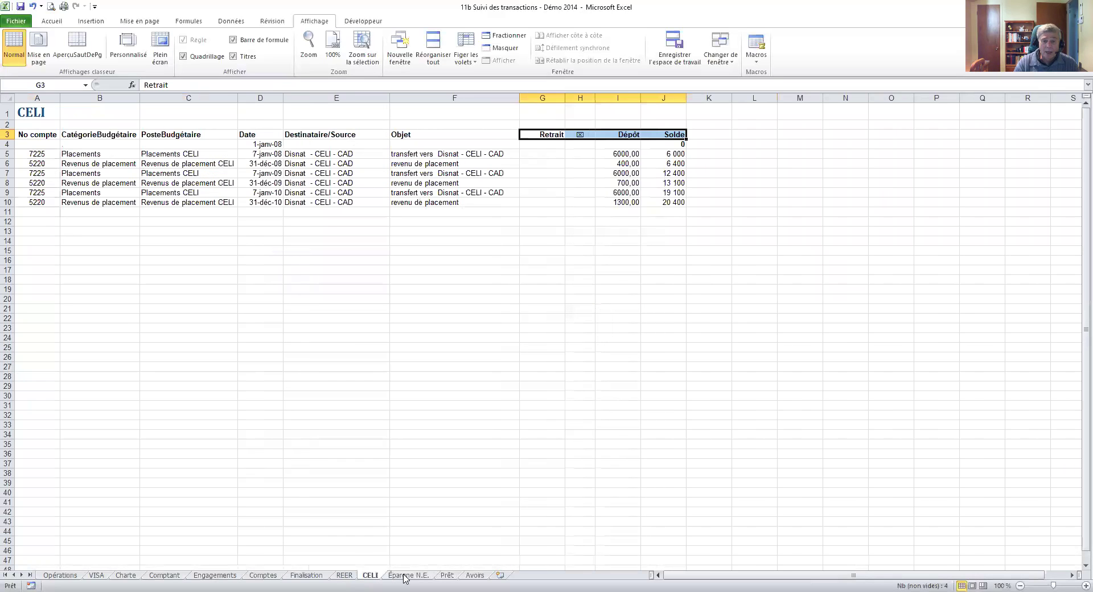
left_click(415, 576)
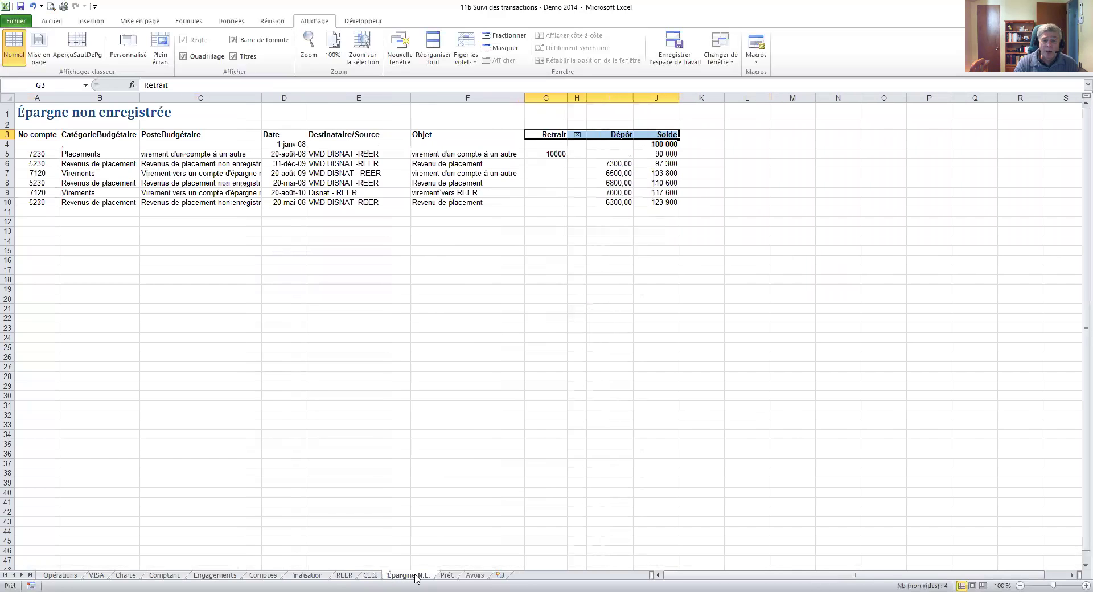
left_click(448, 576)
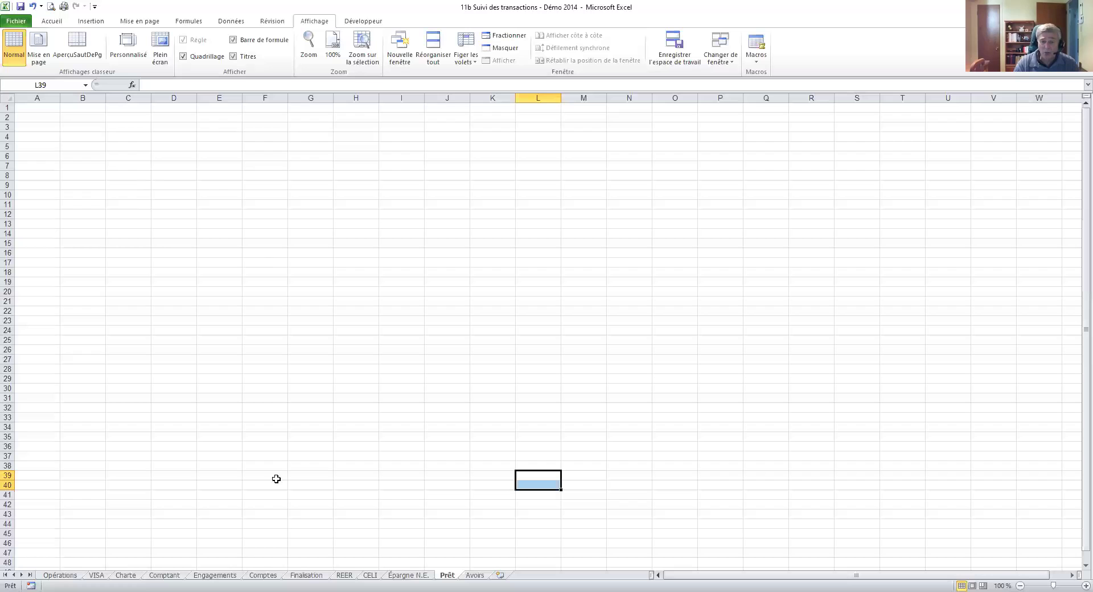
View the Avoirs sheet at 150 % zoom
left_click(475, 576)
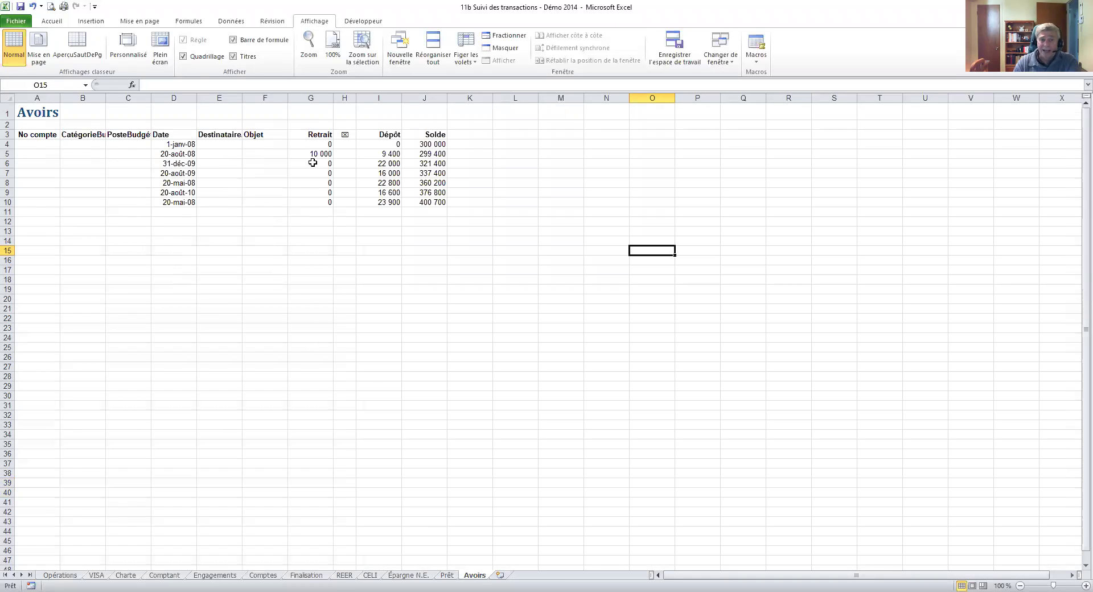
left_click(1085, 586)
left_click(1085, 586)
left_click(1085, 585)
left_click(1085, 586)
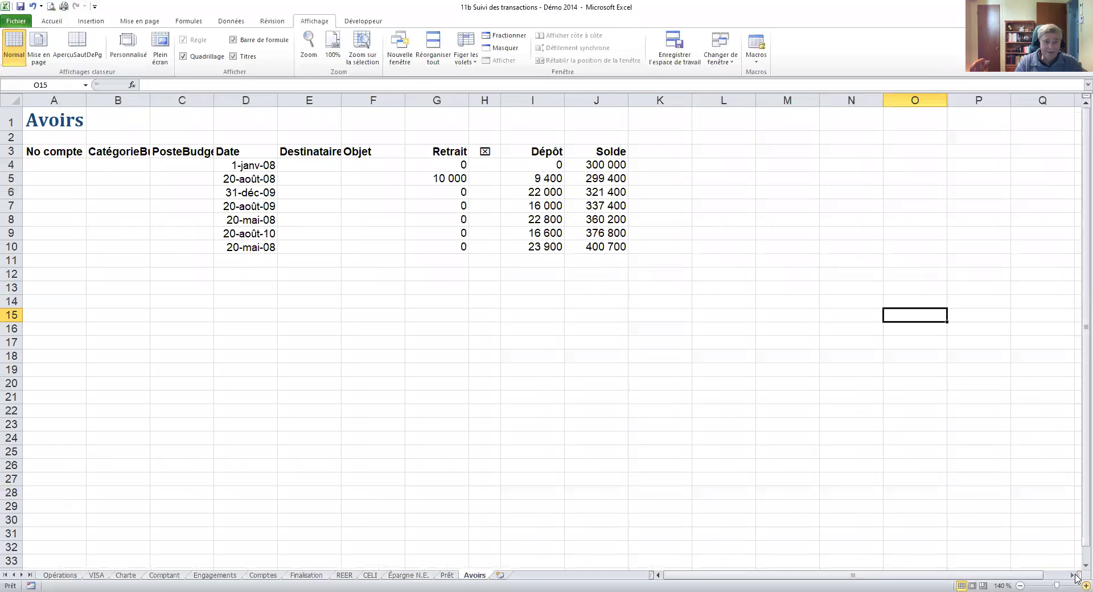
left_click(1085, 586)
Examine the column headings in A3:J3 of the Avoirs sheet, going one by one from No compte to Date
left_click(58, 156)
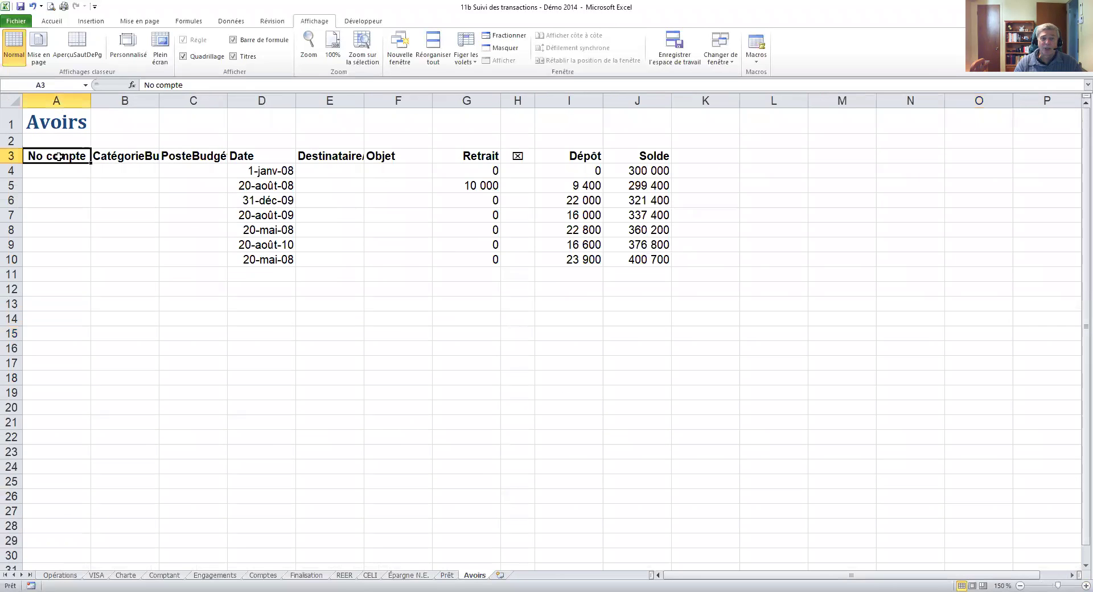
left_click_drag(59, 156, 640, 155)
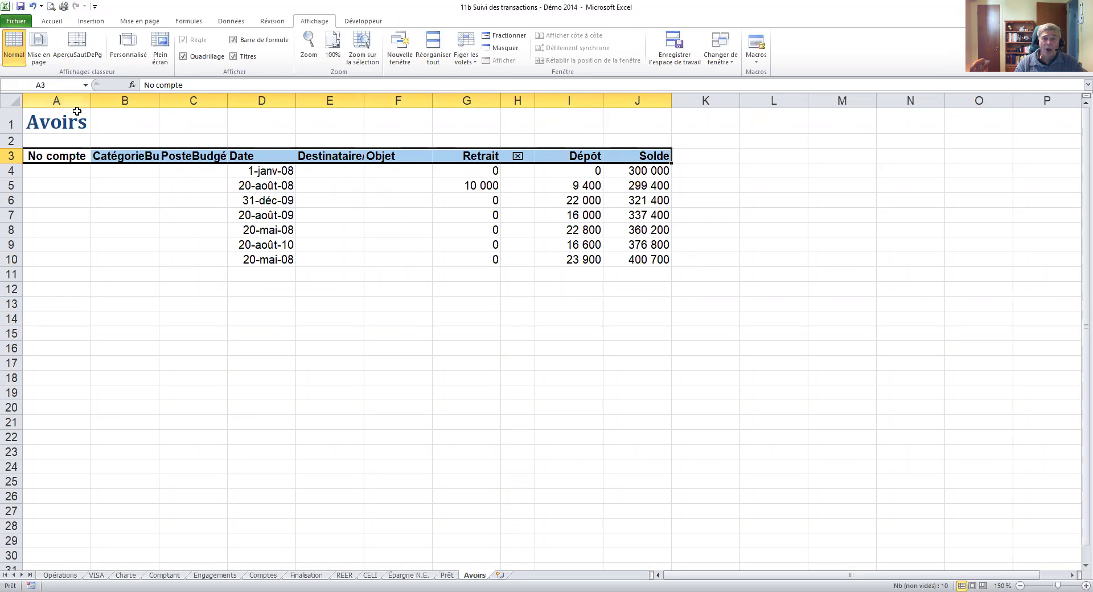
left_click(67, 158)
left_click(128, 157)
left_click(197, 155)
left_click(252, 155)
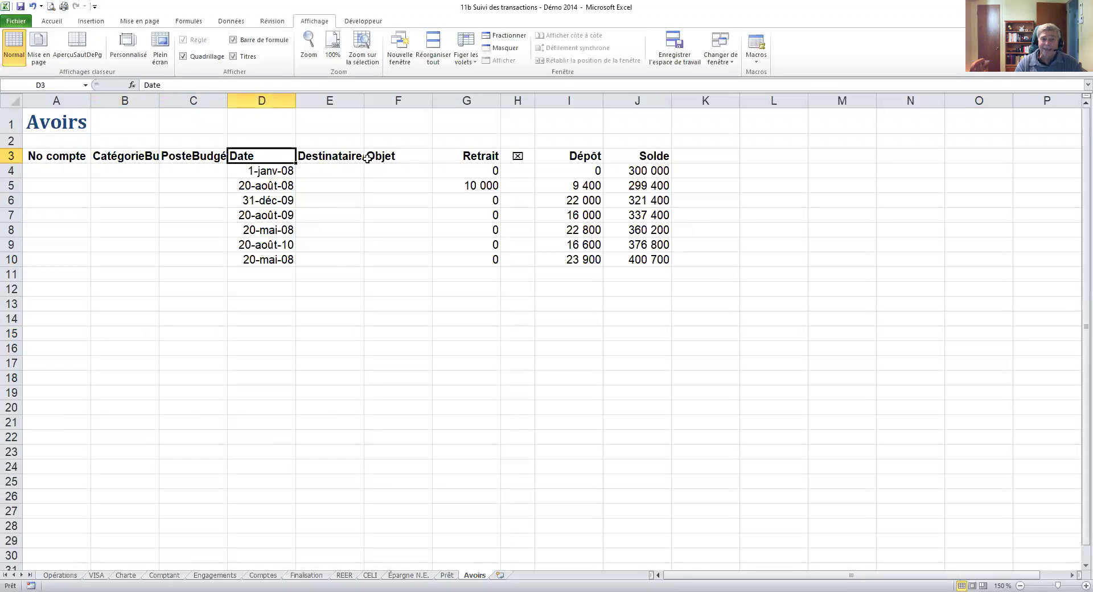
Widen column E of the Avoirs sheet to fit the full Destinataire/Source heading
left_click(338, 156)
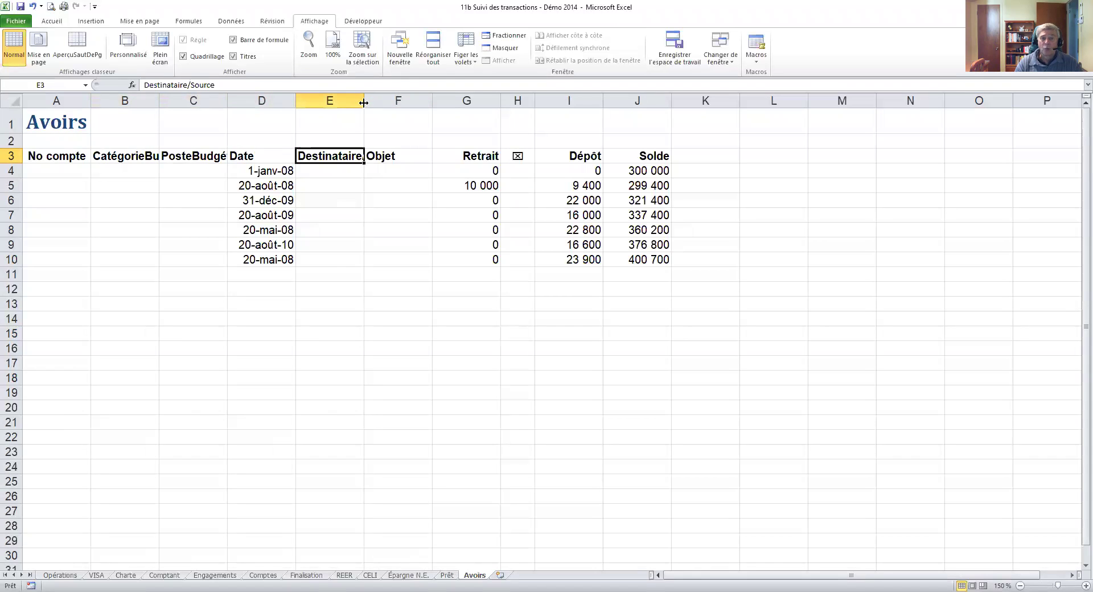
left_click_drag(363, 102, 365, 103)
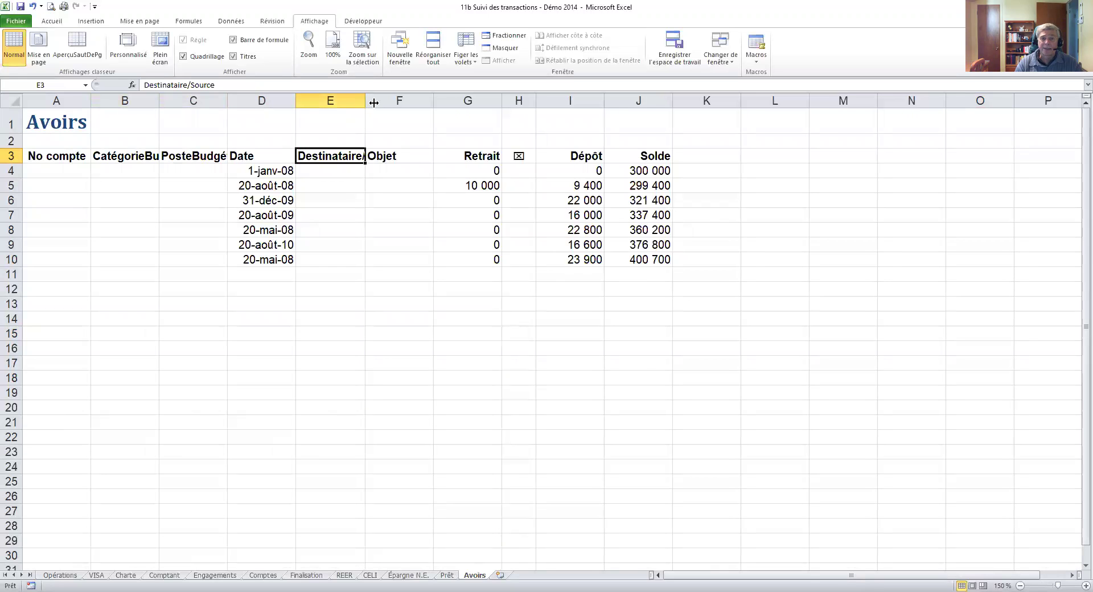
double_click(374, 102)
left_click(439, 156)
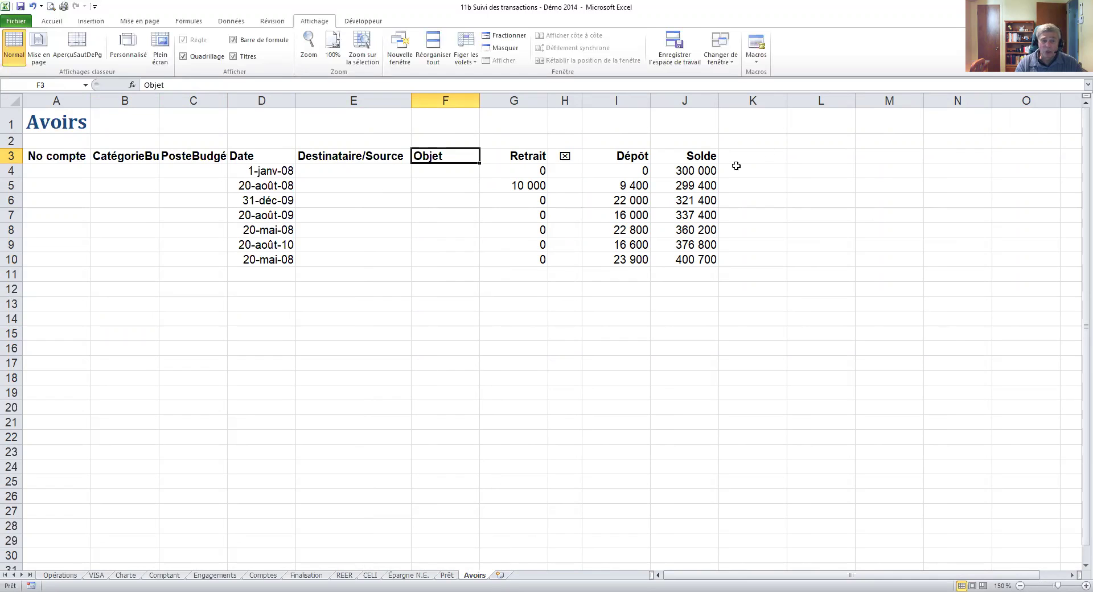
Return to the Opérations sheet and check its No compte, CatégorieBudgétaire and PosteBudgétaire headings
left_click(60, 575)
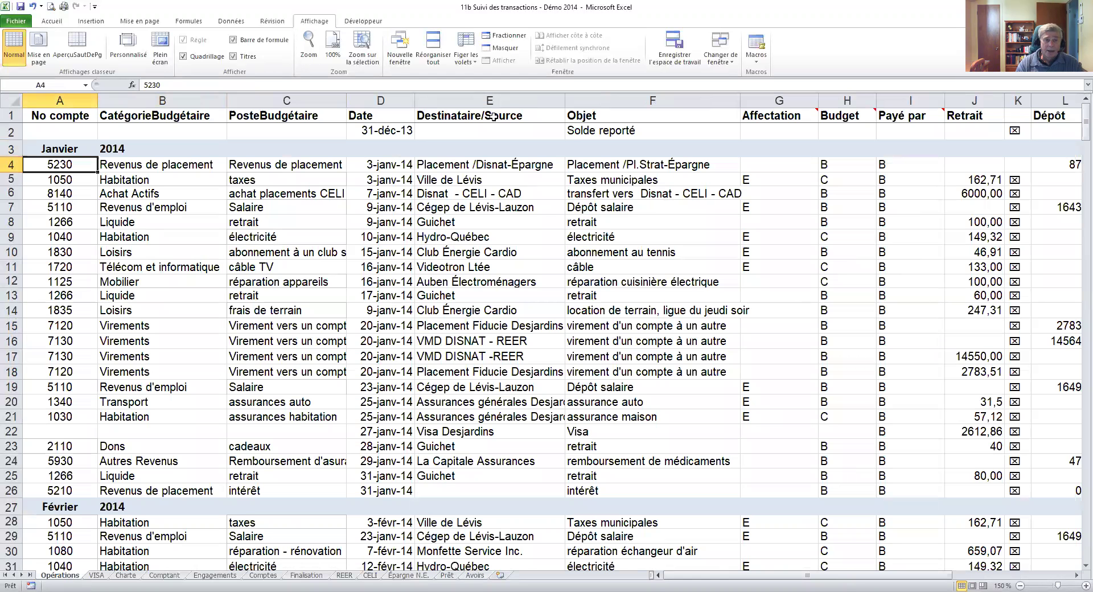
left_click(68, 114)
left_click(138, 114)
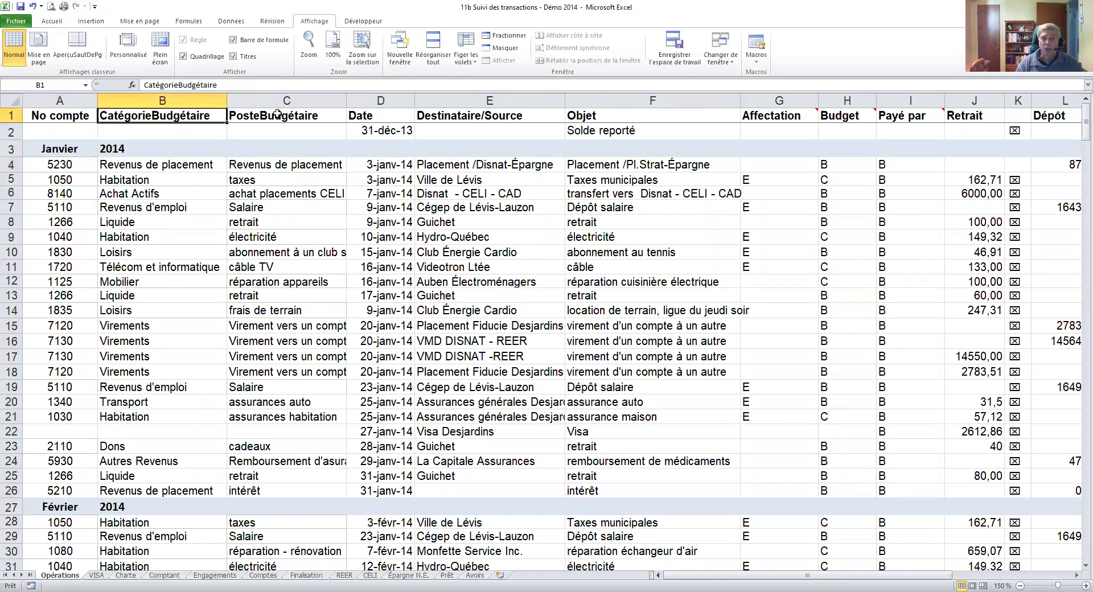
left_click(293, 114)
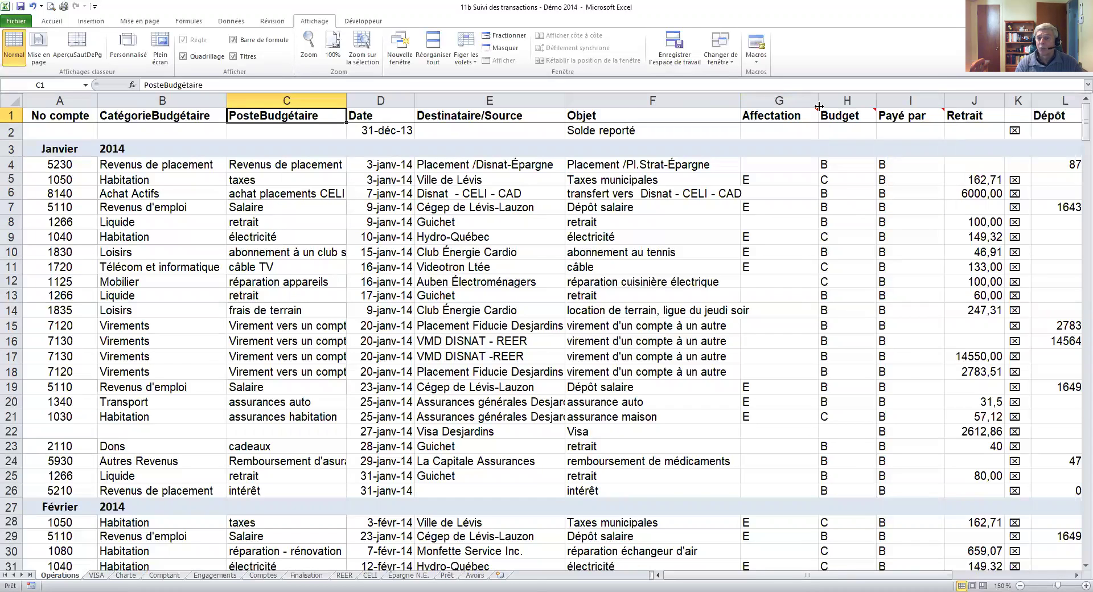
Select the Affectation column of the Opérations sheet and examine it alongside the columns up to Écart mens
left_click(780, 101)
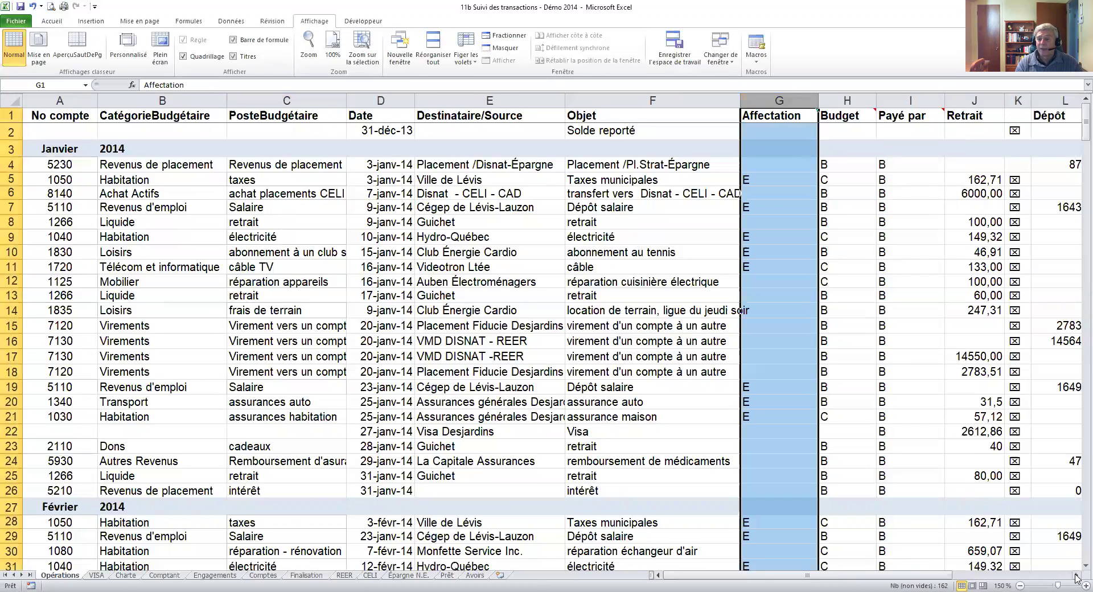
left_click(1076, 576)
left_click(1076, 576)
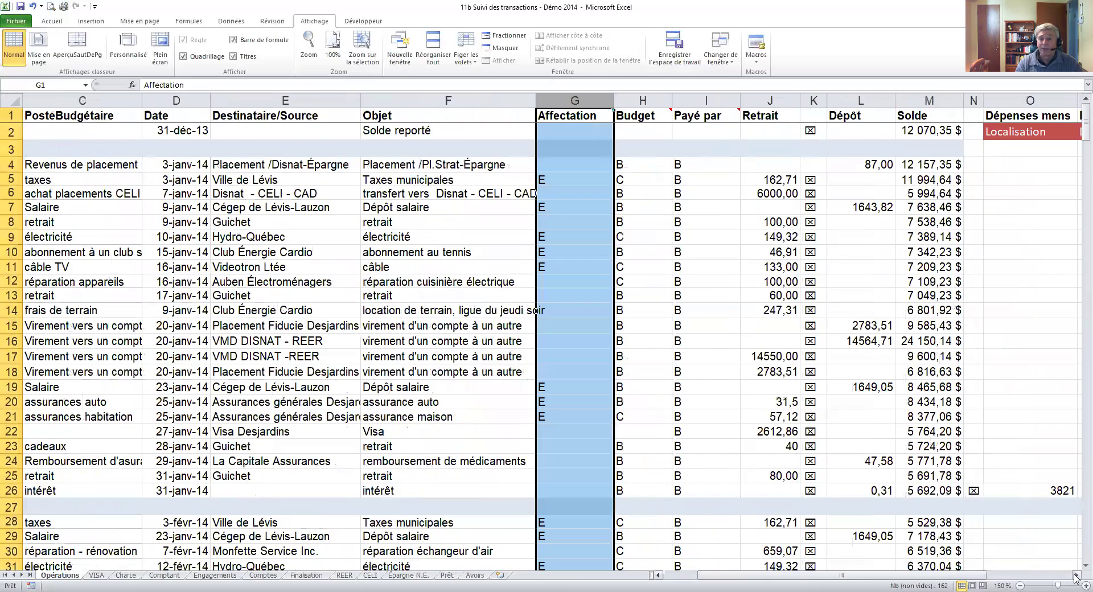
left_click(1076, 576)
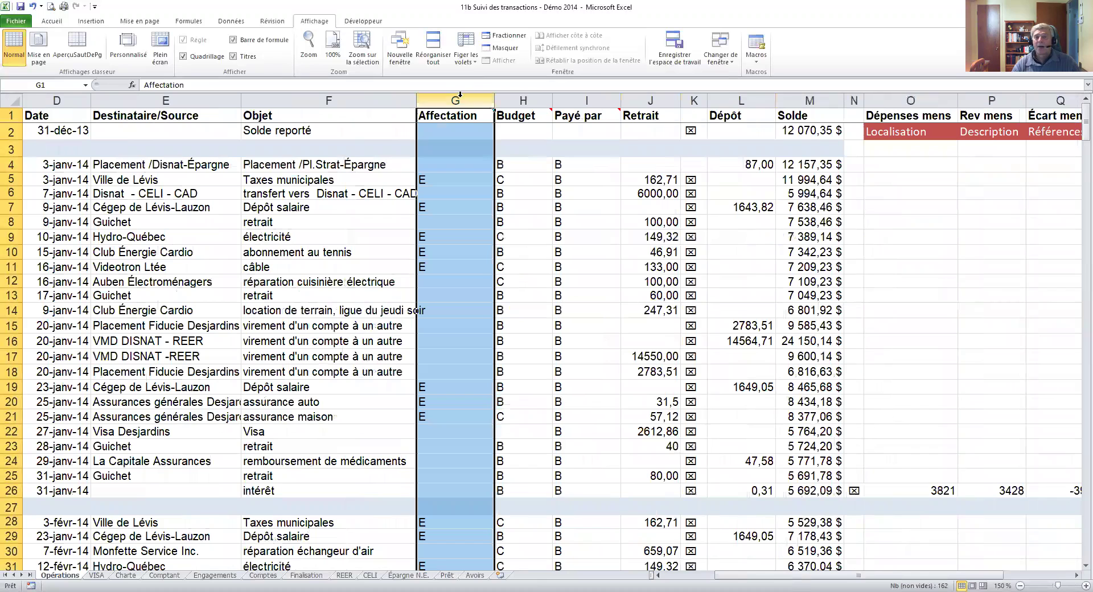
mouse_move(454, 109)
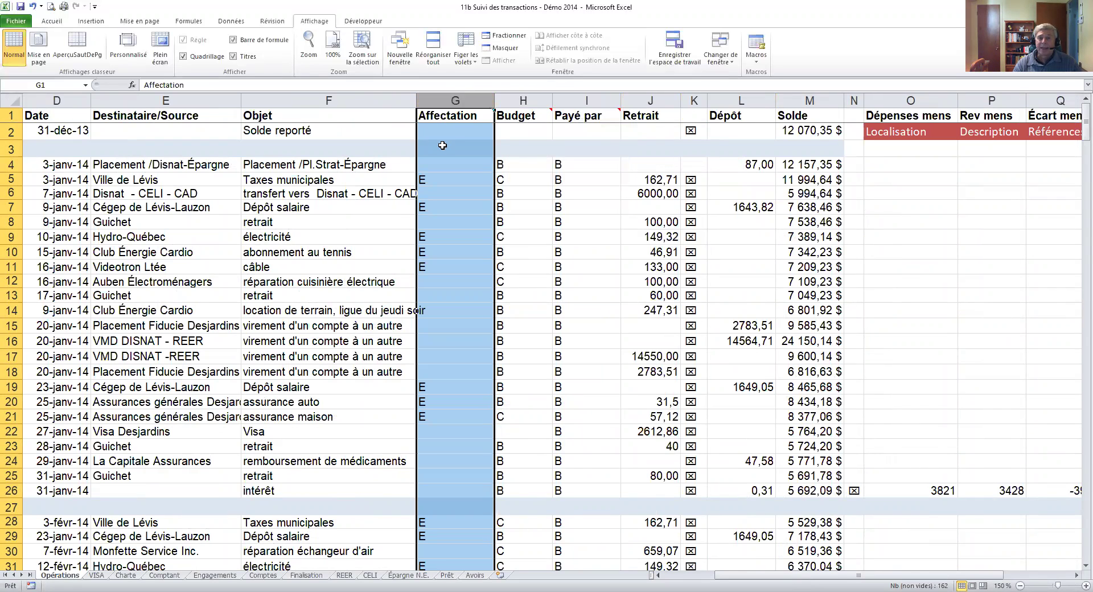
Check the Affectation, Budget and Payé par headings of the Opérations sheet, including the comment attached to Payé par
left_click(436, 178)
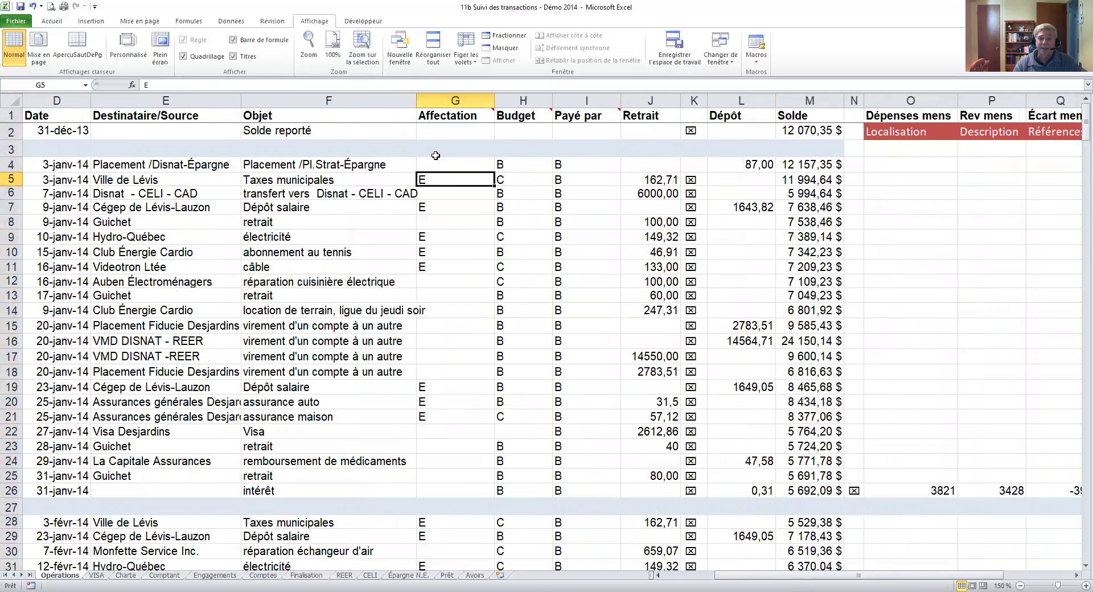
left_click(451, 111)
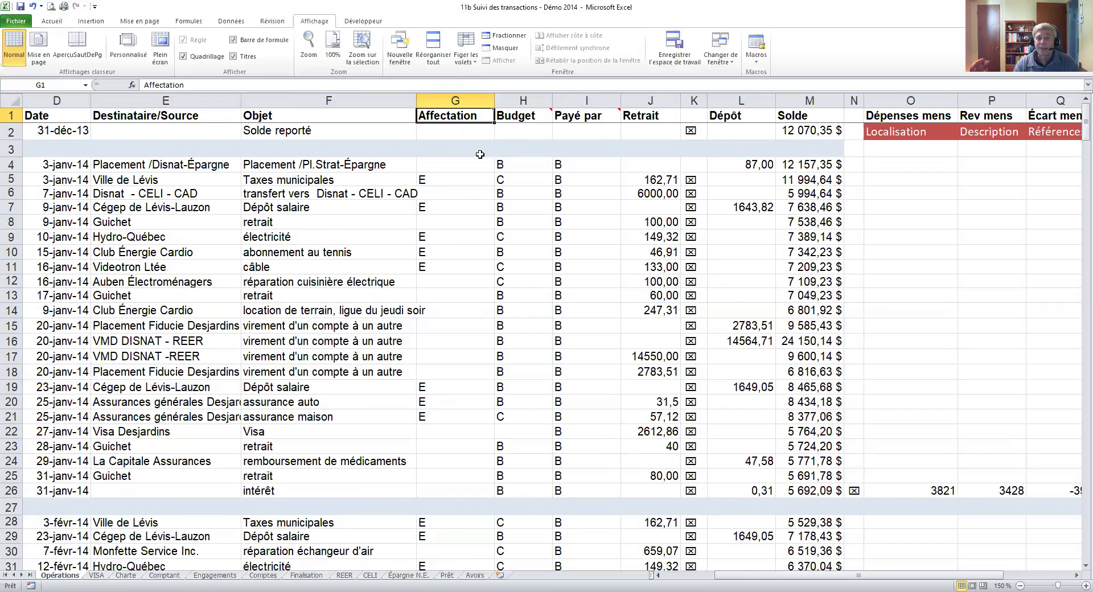
left_click(530, 116)
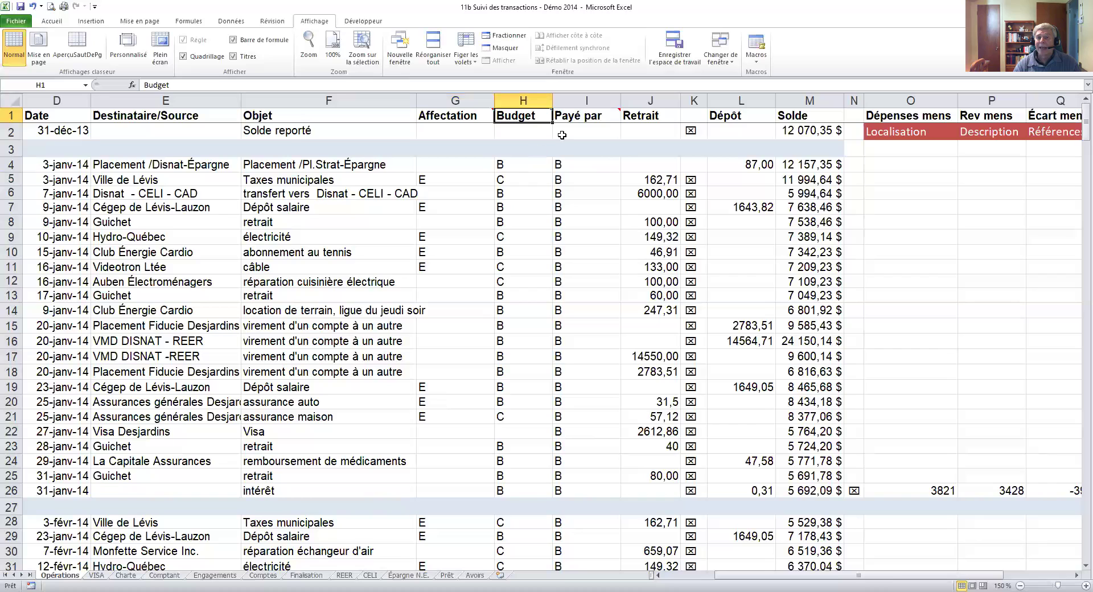
mouse_move(531, 116)
left_click(602, 116)
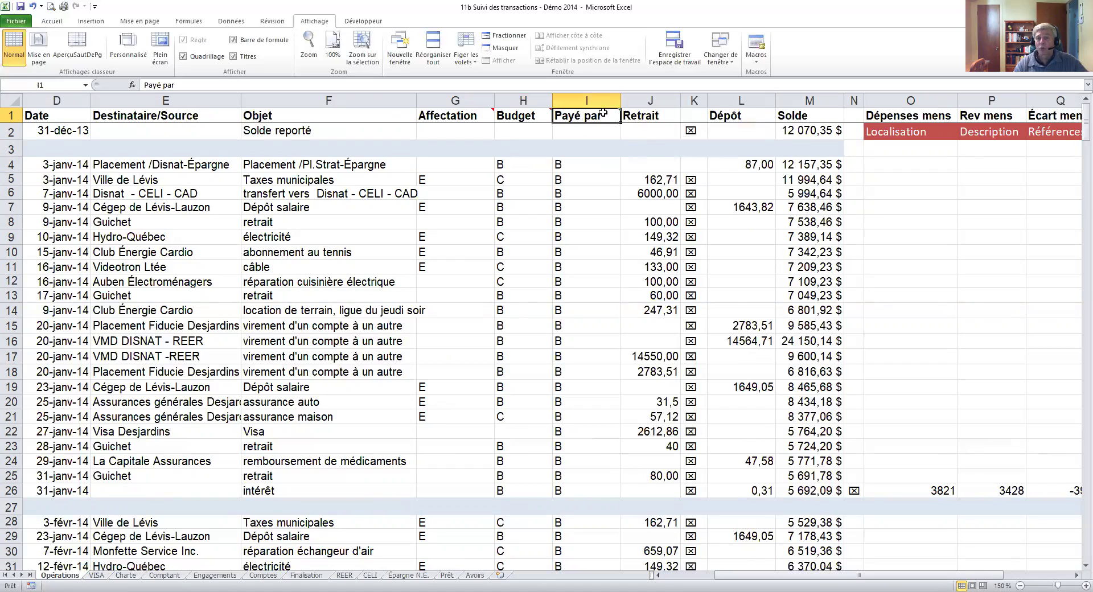
mouse_move(602, 115)
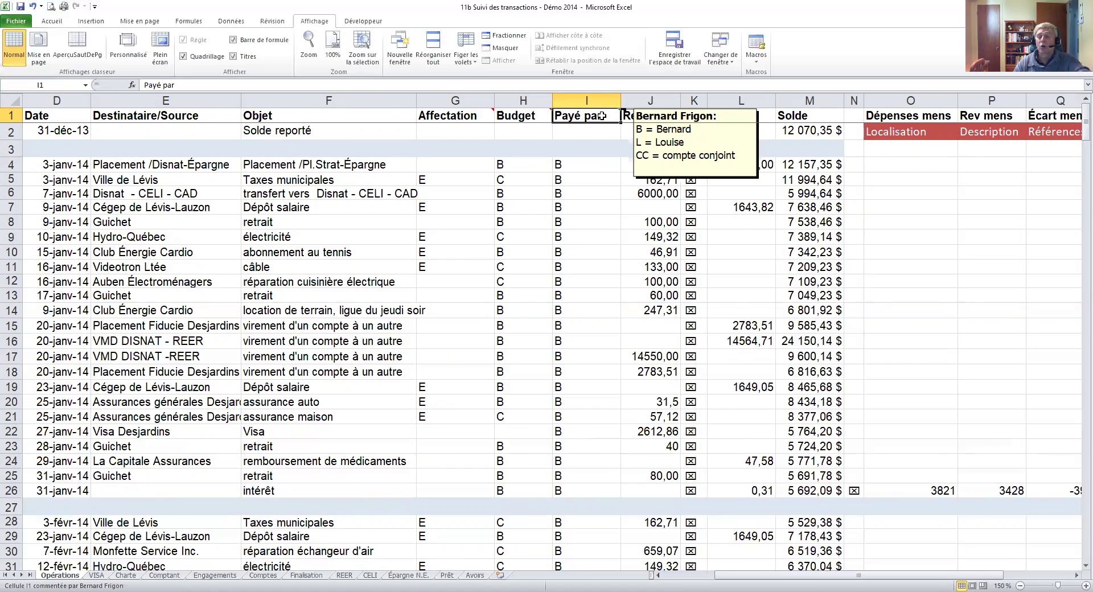
Check the Retrait, Dépôt and Solde headings and the check mark in K6
left_click(637, 116)
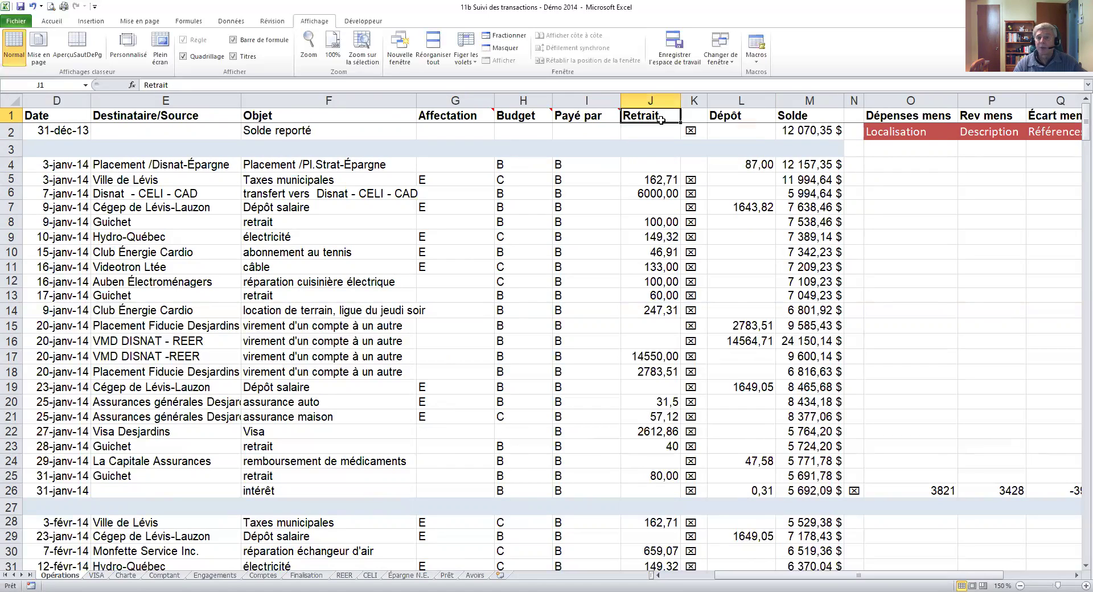
left_click(729, 116)
left_click(800, 118)
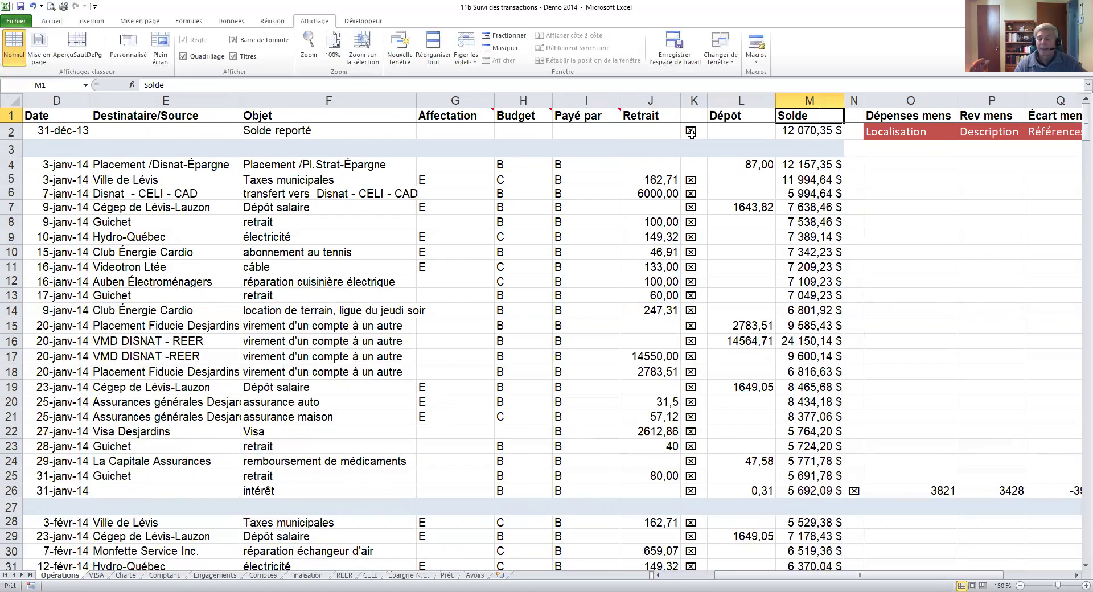
left_click(694, 194)
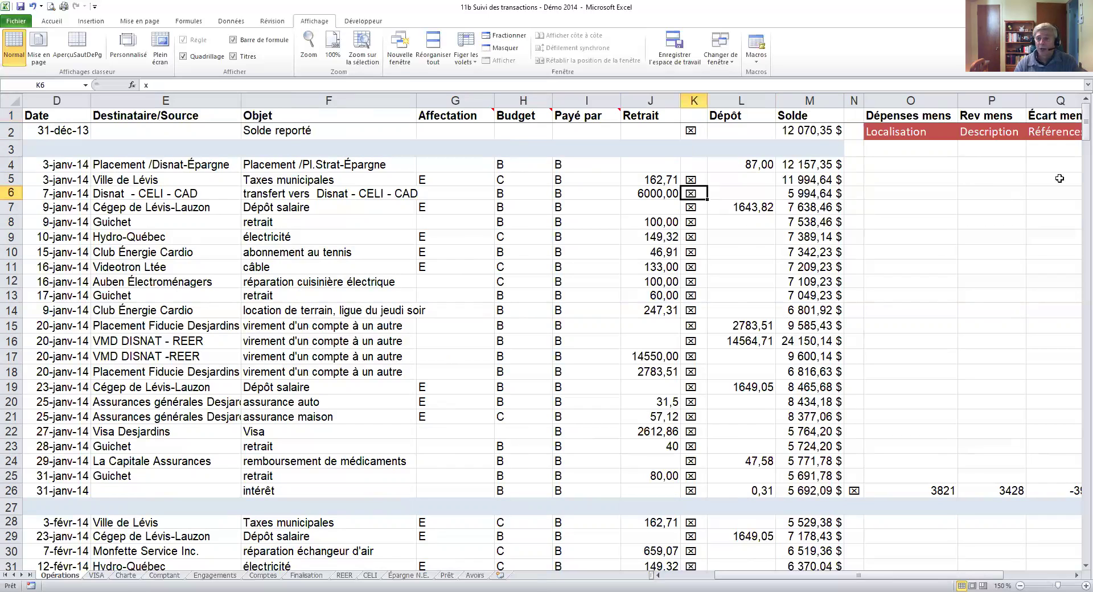
Check the Dépenses mens heading and select the second-row headings O2:R2, from Localisation to Garantie
left_click(903, 118)
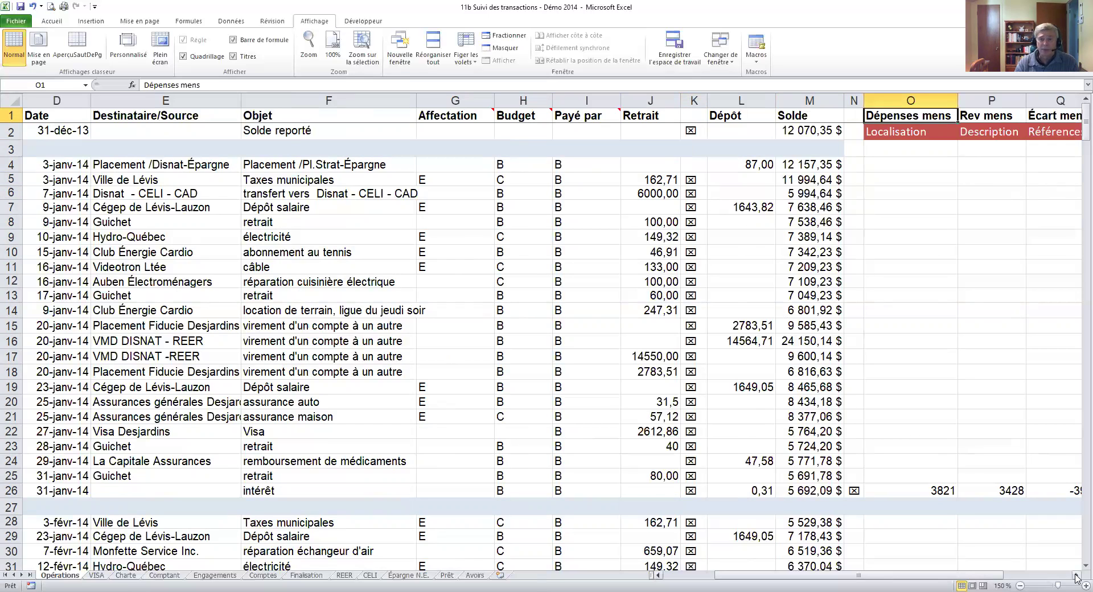
left_click(1076, 576)
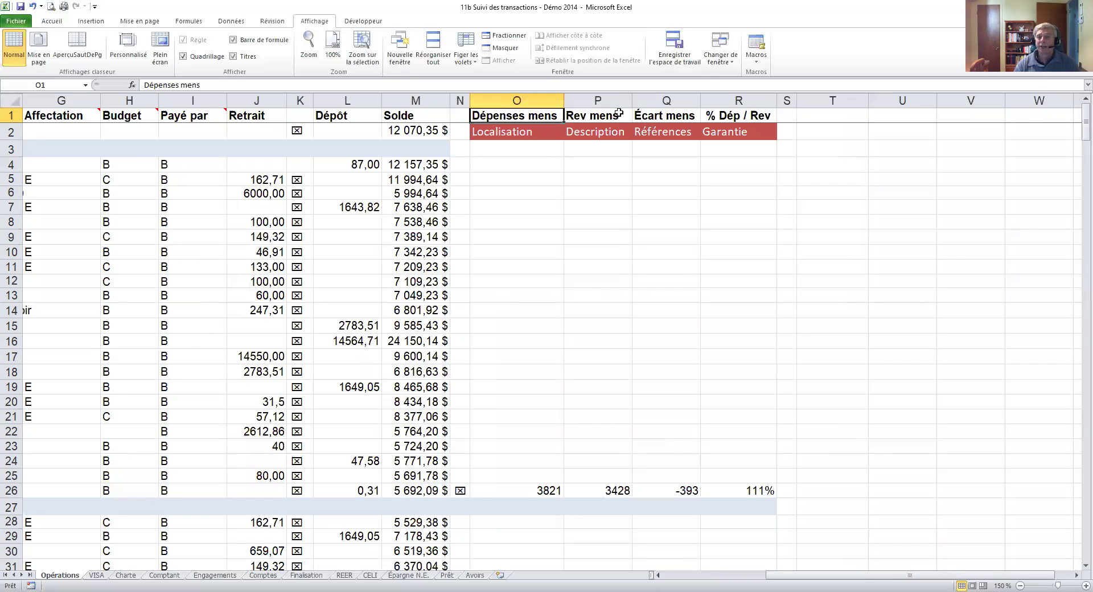
left_click(509, 133)
left_click(723, 139, "shift")
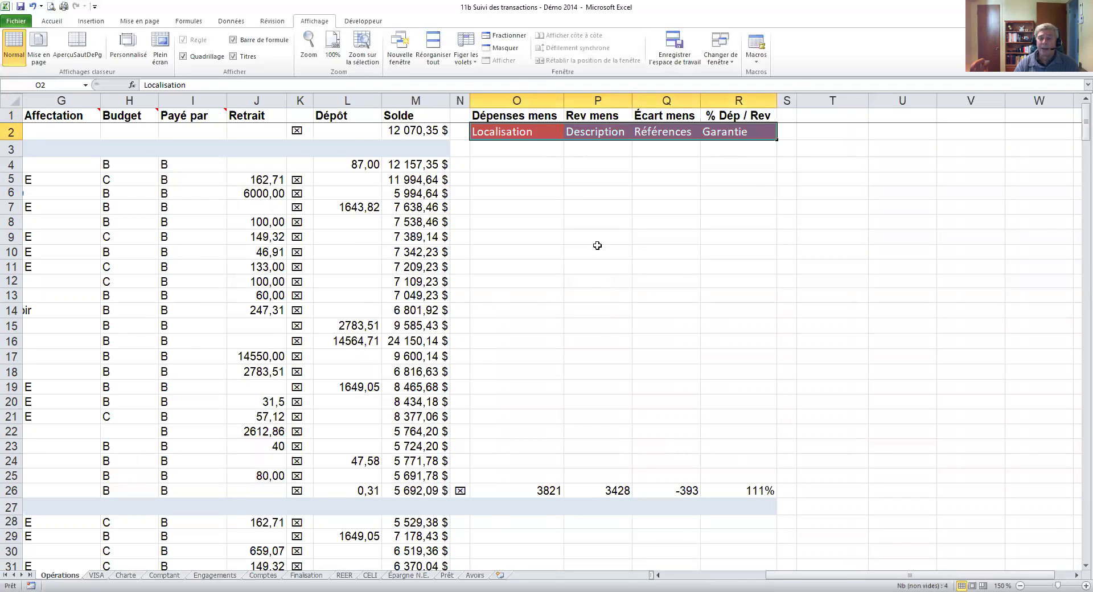
Find the payment confirmation note in O119 and check it together with its whole row
scroll(597, 245, "down", 7)
scroll(601, 246, "down", 9)
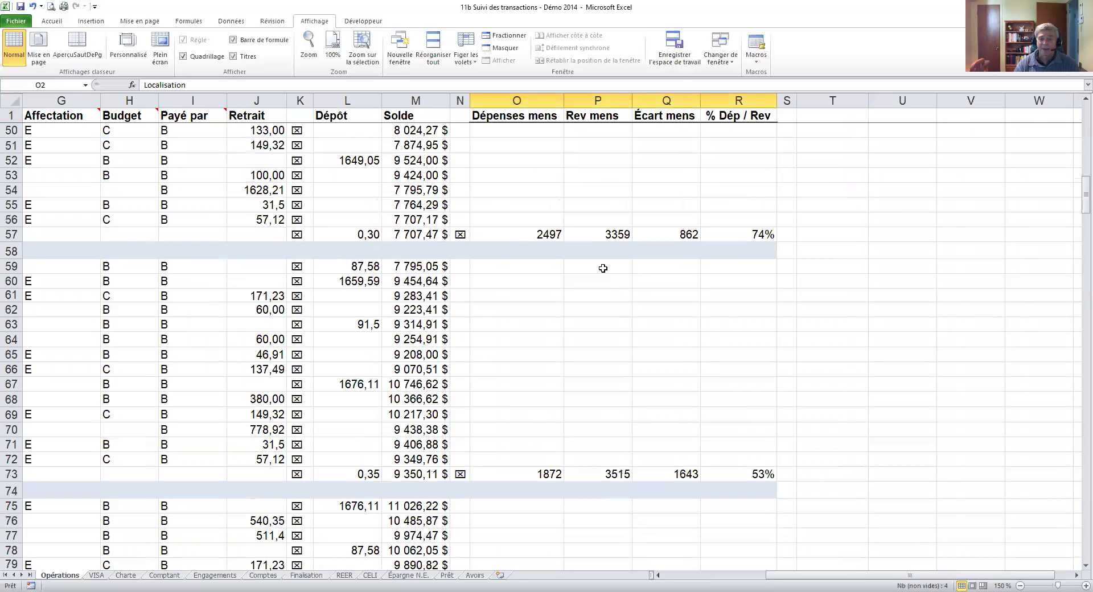
scroll(600, 284, "down", 10)
scroll(601, 325, "down", 8)
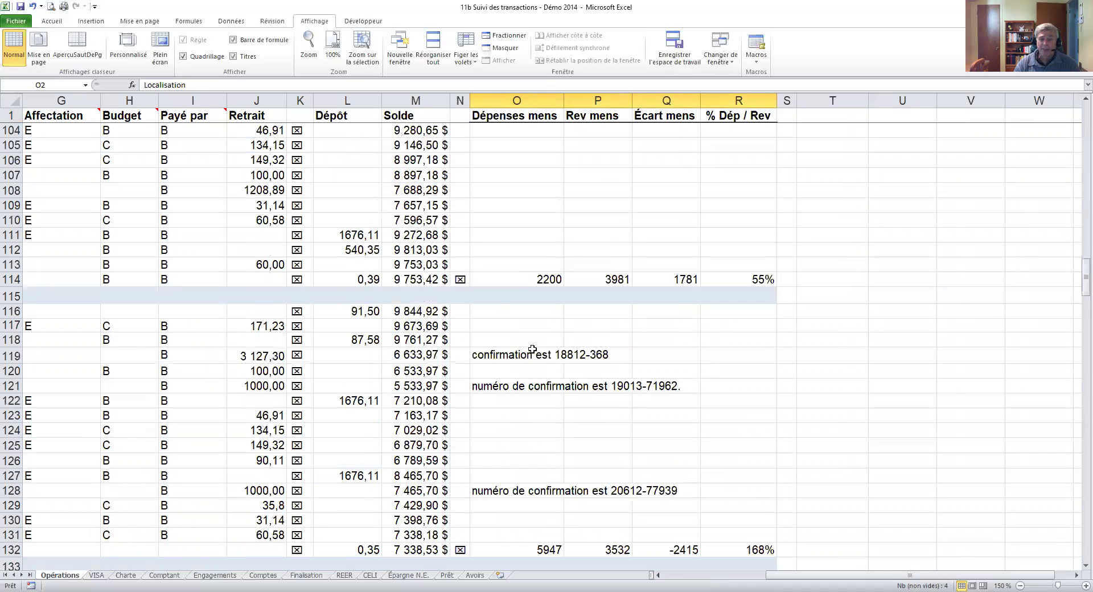
scroll(532, 349, "down", 3)
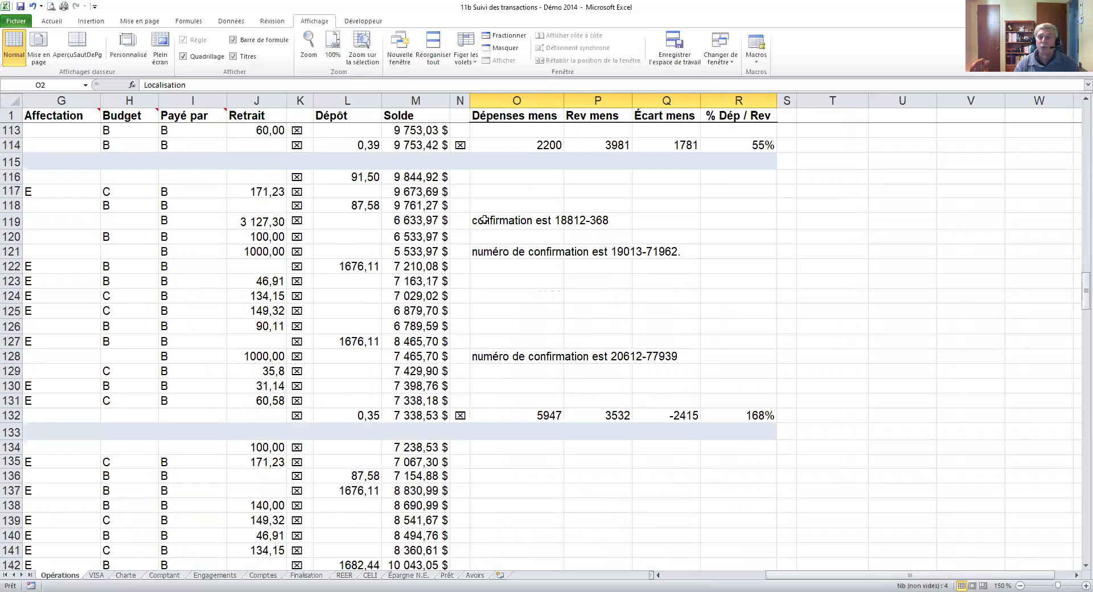
left_click(563, 221)
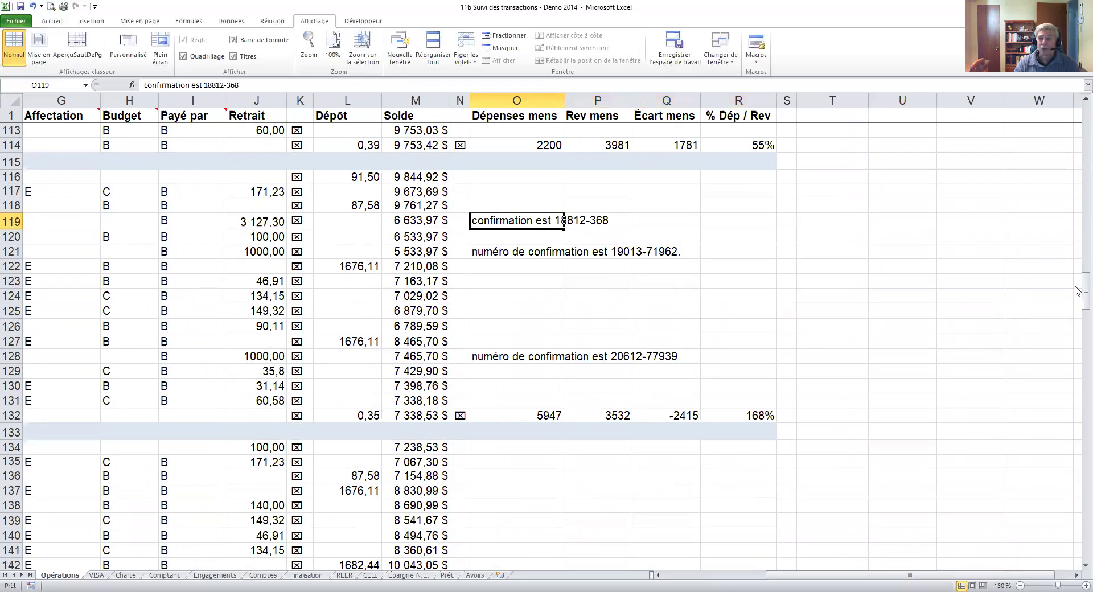
left_click(12, 220)
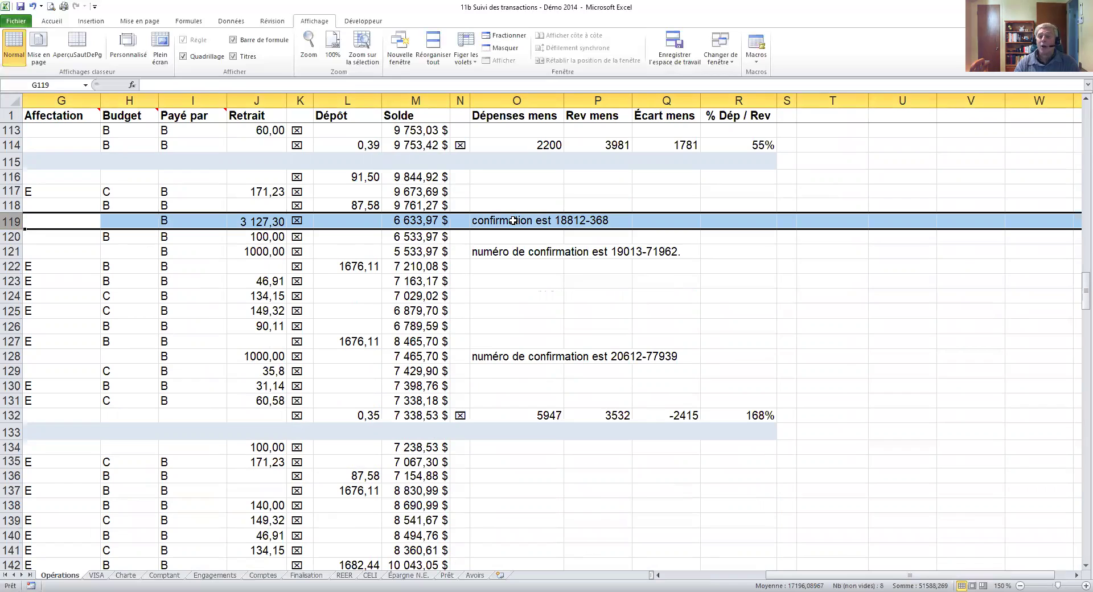
left_click(514, 220)
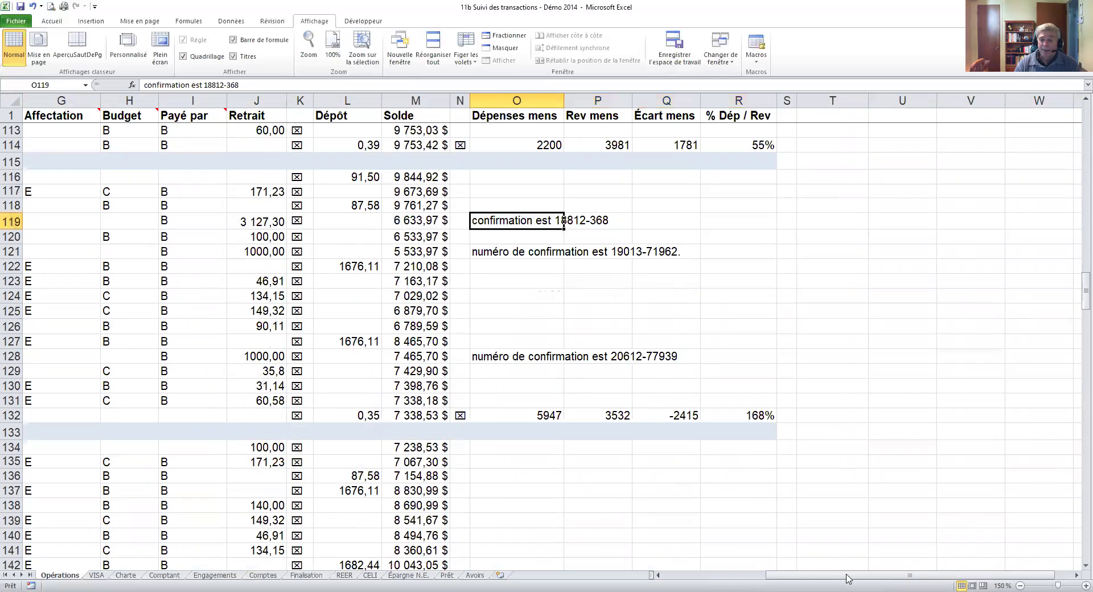
Check the Visa Desjardins entry in row 119 against its confirmation note in O119, plus the similar note in O128
scroll(14, 227, "left", 3)
left_click(13, 224)
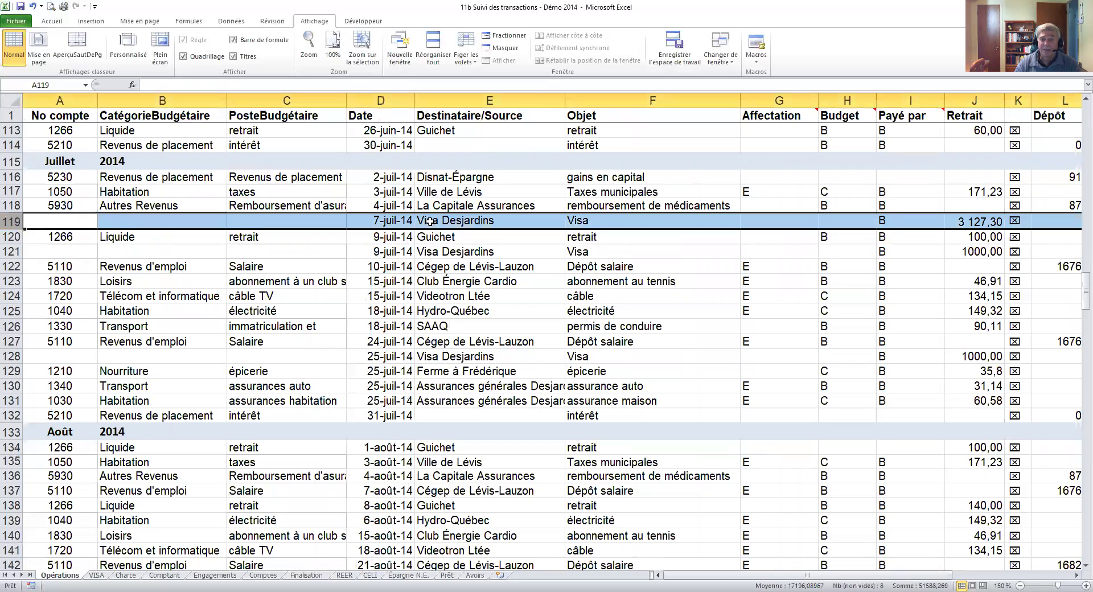
left_click(430, 224)
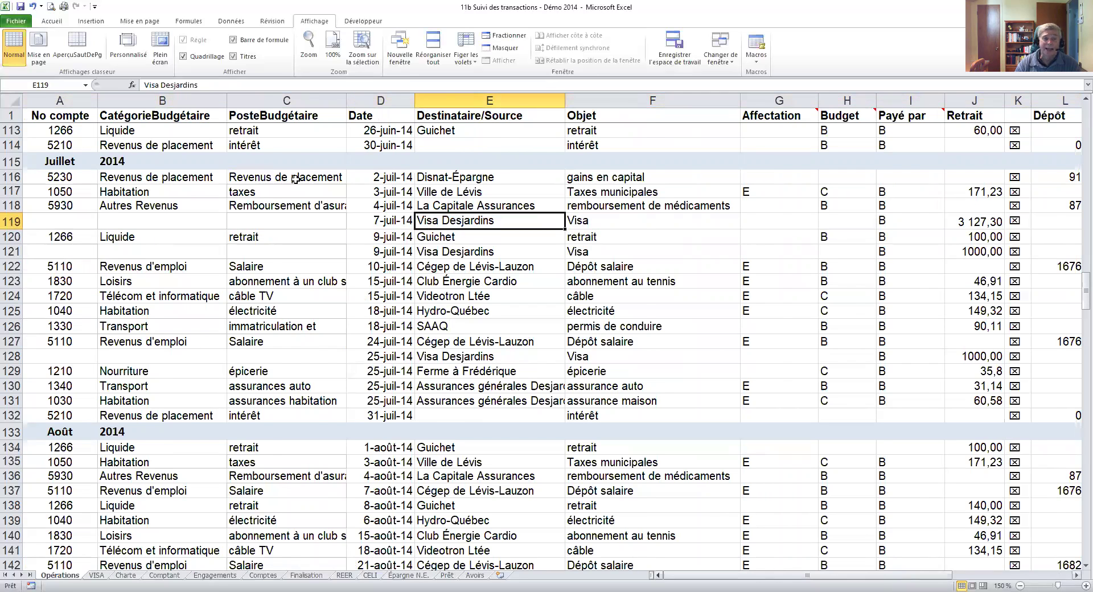
scroll(187, 217, "right", 5)
left_click(211, 218)
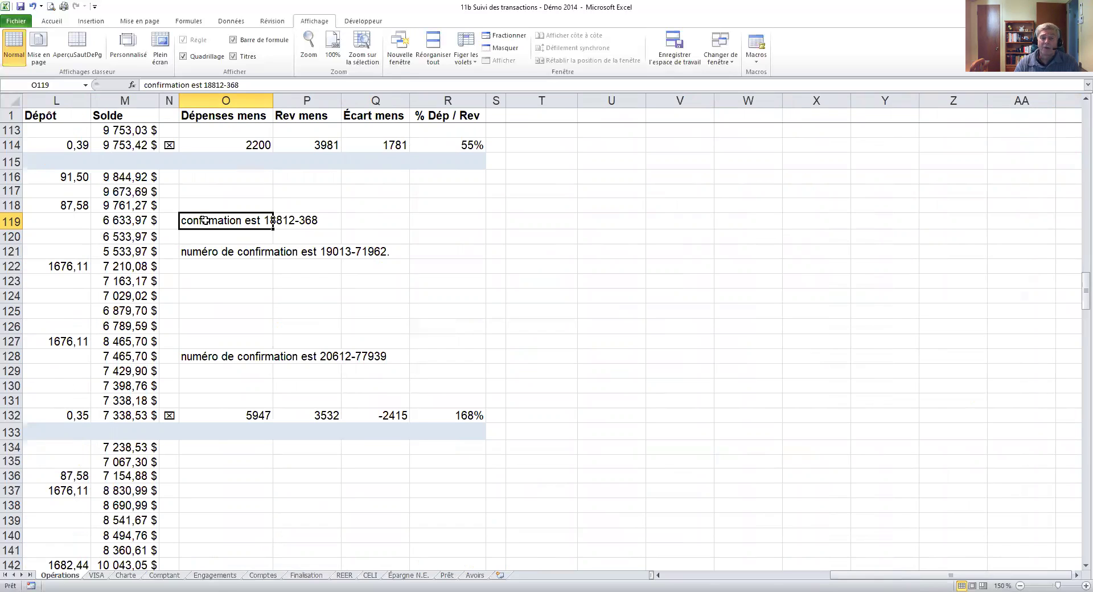
left_click(202, 357)
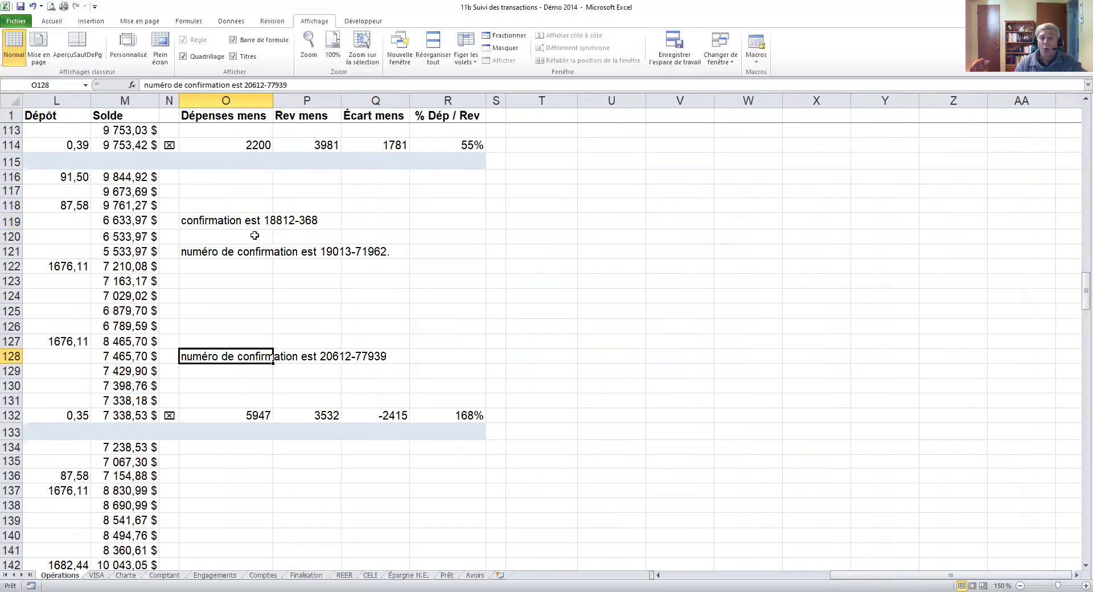
Look through the remaining confirmation notes and monthly totals down to the last month, and return to the first rows
mouse_move(854, 577)
left_mouse_down()
mouse_move(820, 576)
mouse_move(847, 578)
left_mouse_up()
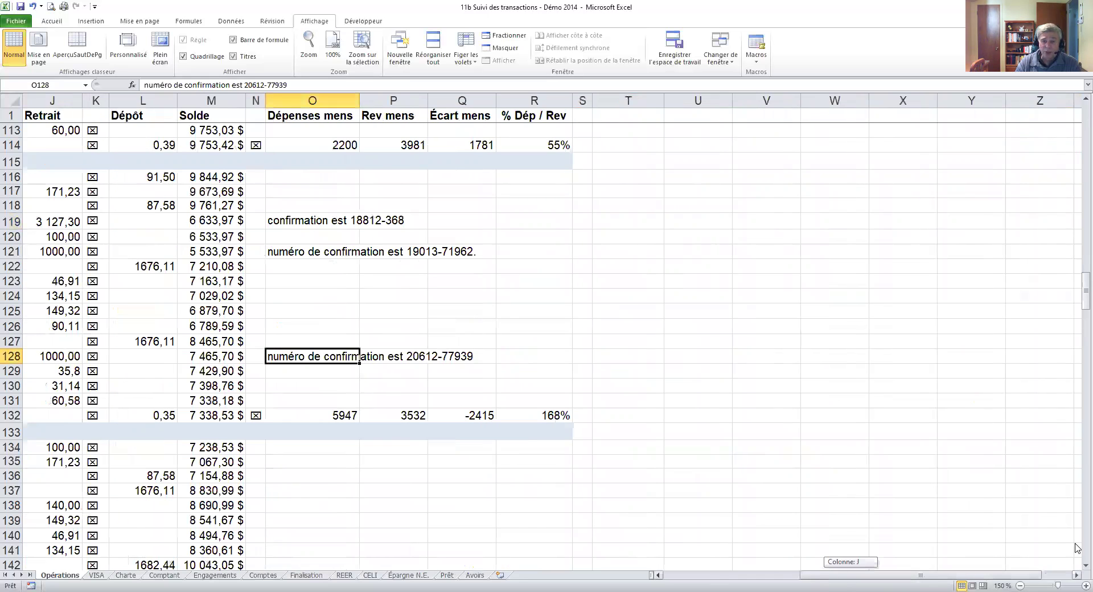
scroll(1081, 544, "down", 10)
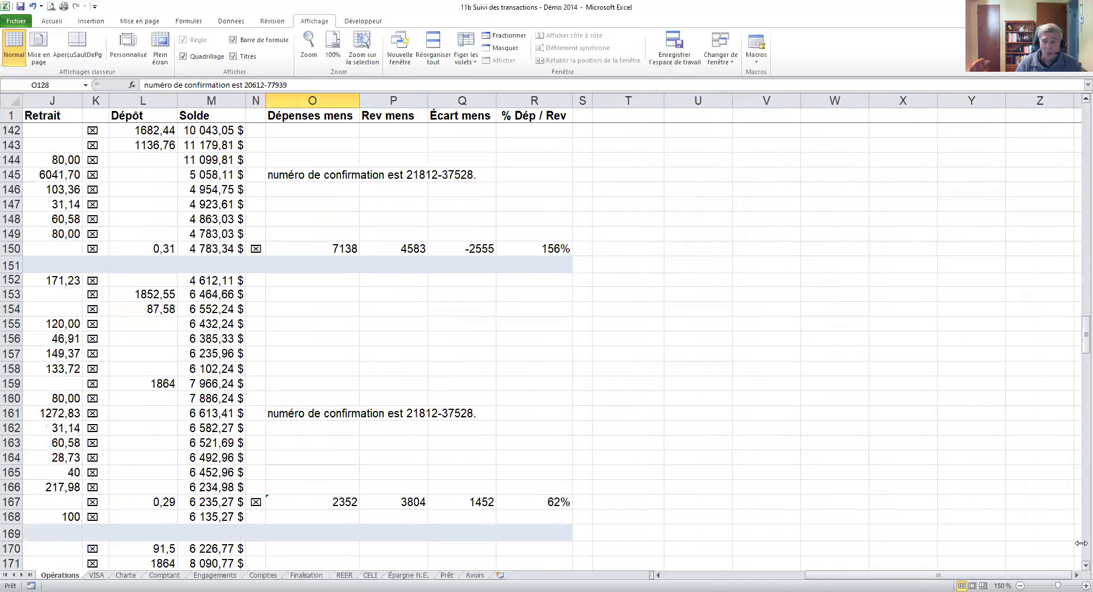
scroll(1080, 544, "down", 10)
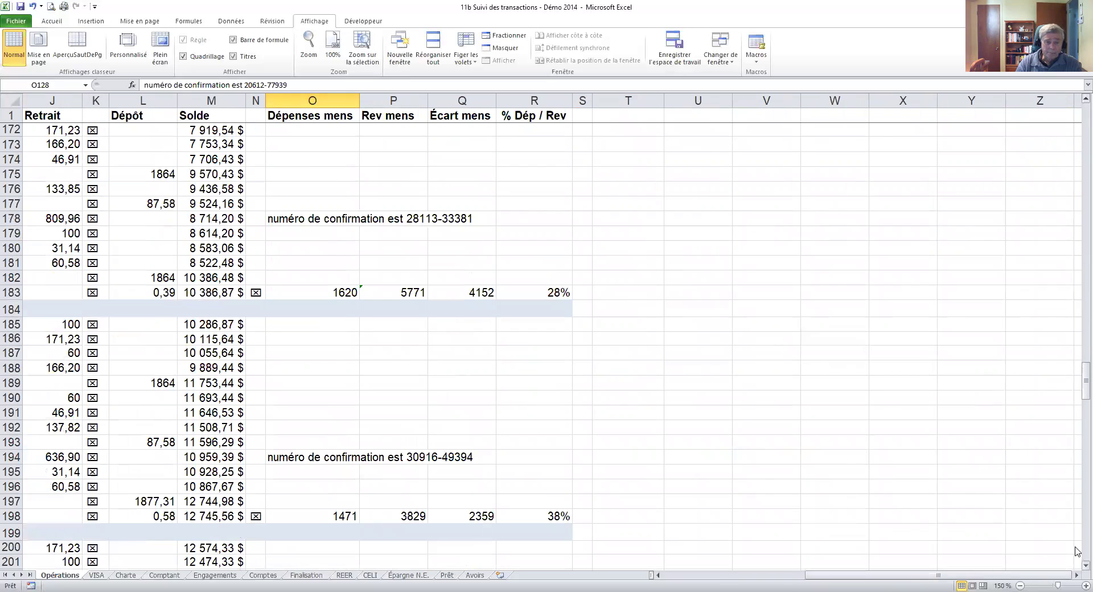
scroll(1077, 551, "down", 19)
scroll(1077, 551, "down", 17)
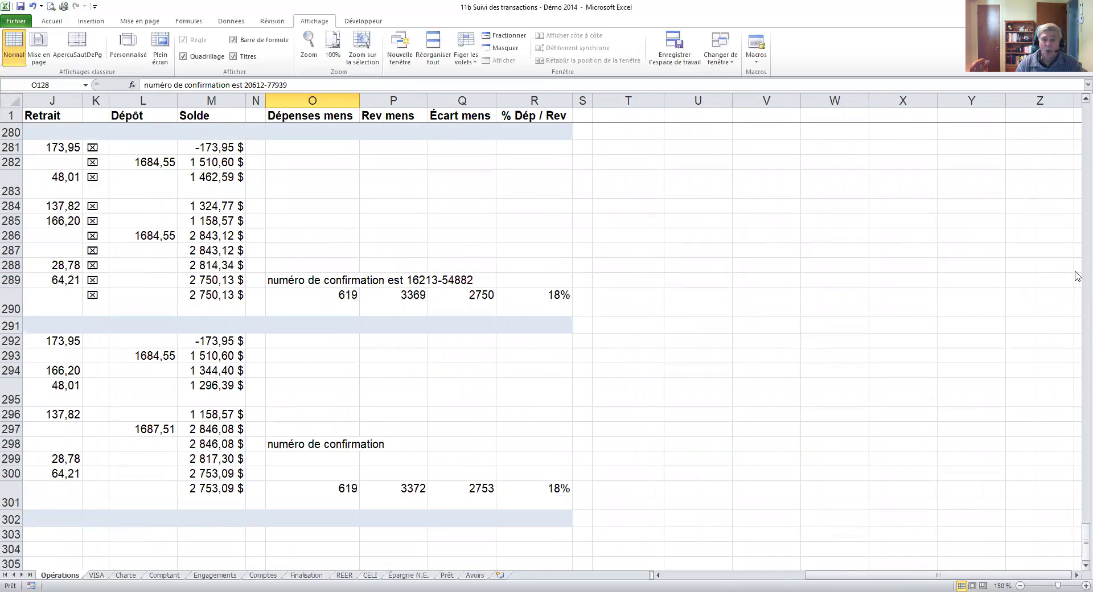
left_click_drag(1086, 541, 1086, 131)
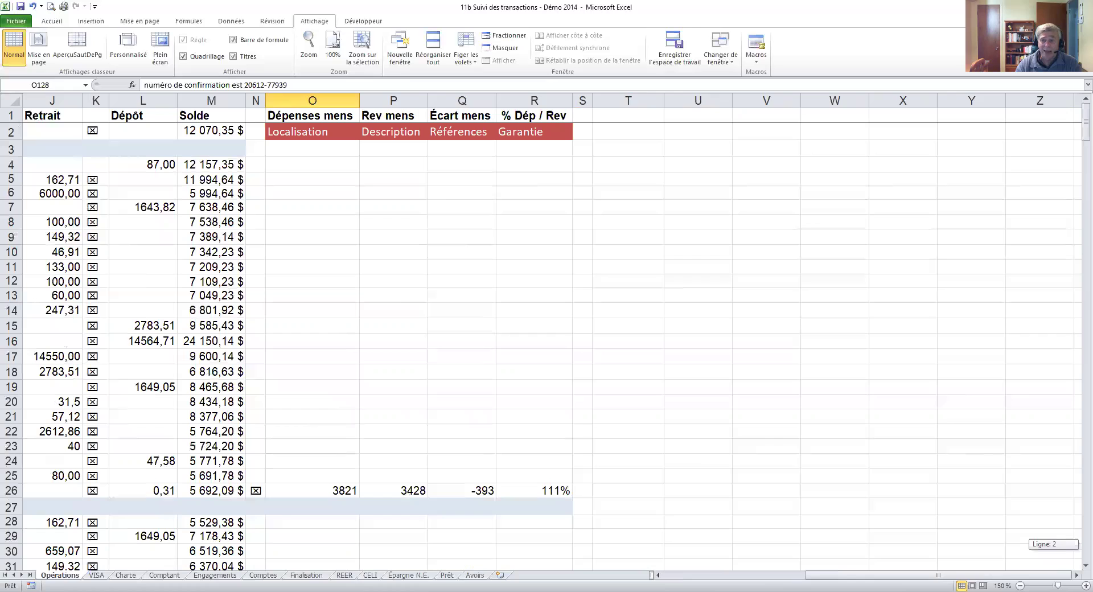
Go through cells O7 to R7 under the Localisation, Description, Références and Garantie headings
left_click(310, 208)
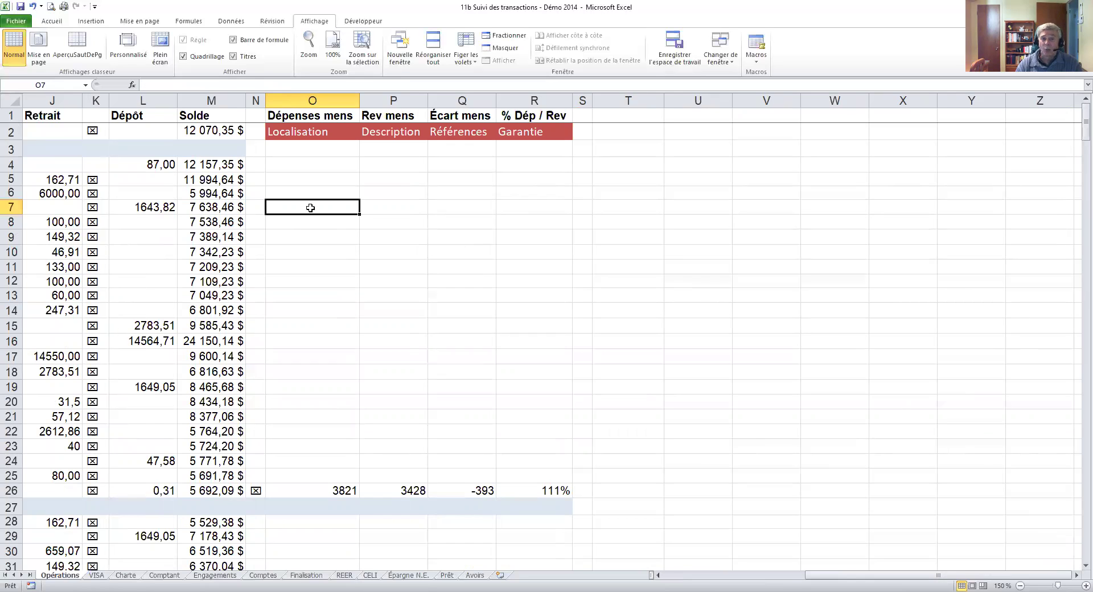
left_click(406, 209)
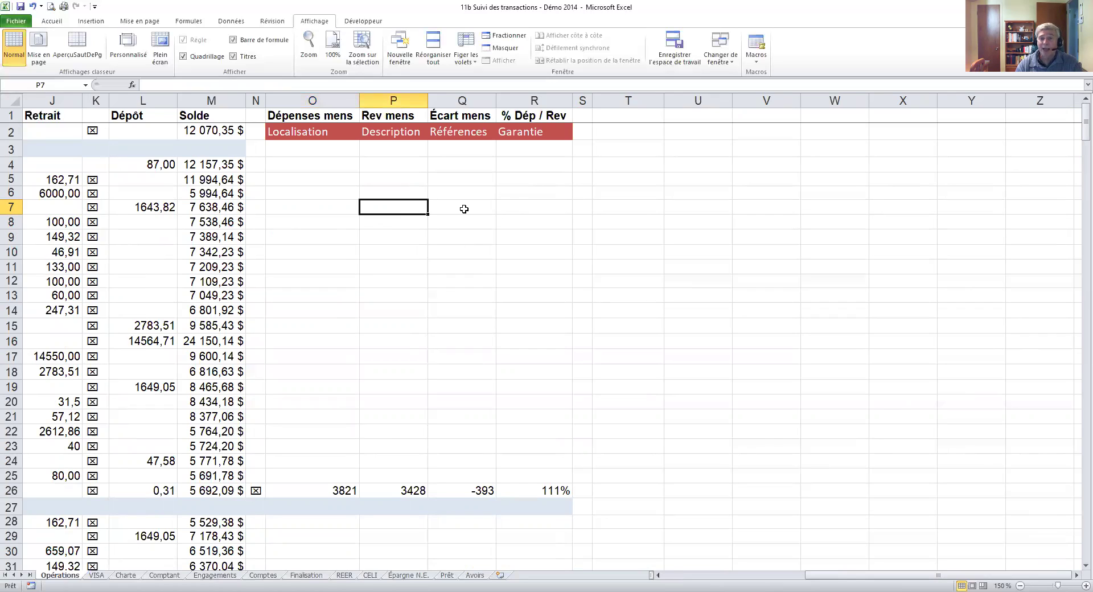
key("Right")
key("Right")
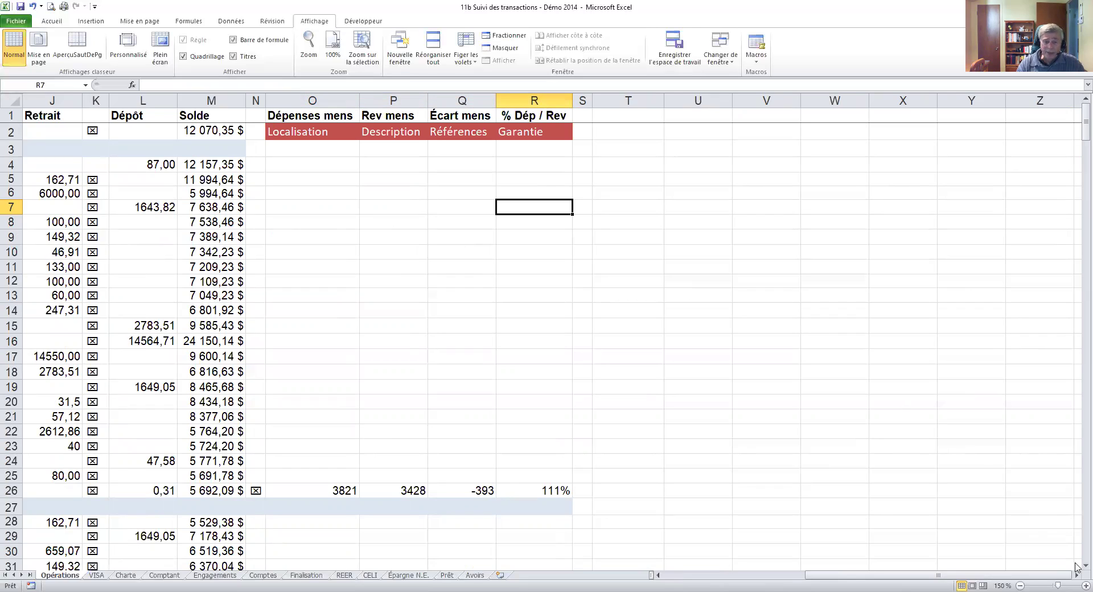
Examine the January monthly figures in O26:R26 and the whole Dépenses mens column
left_click(308, 492)
key("ctrl+shift+Right")
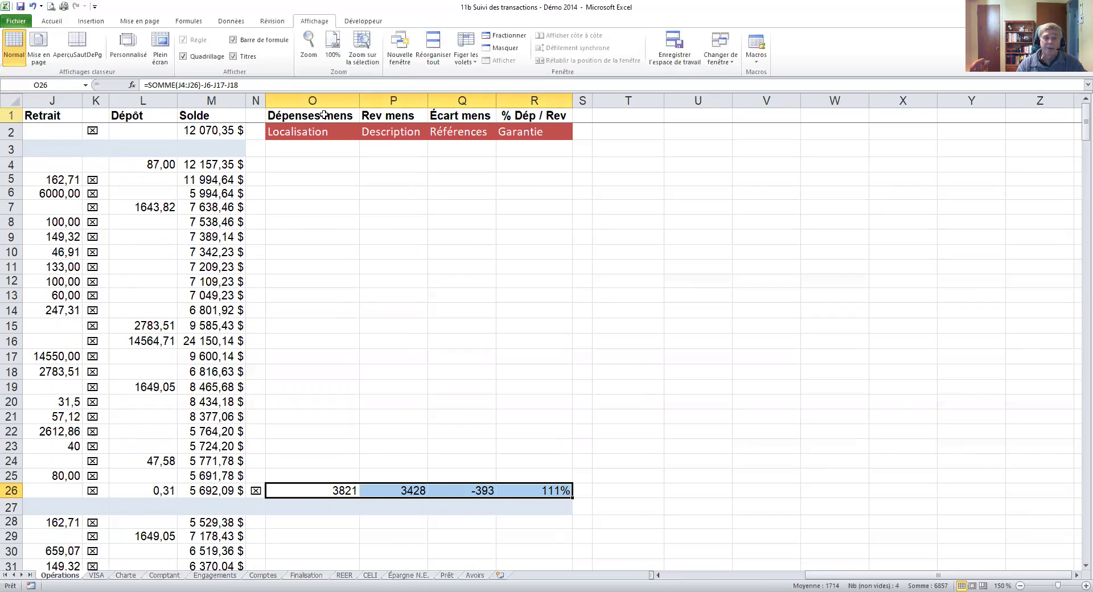
left_click(10, 116)
left_click(301, 118)
key("ctrl+space")
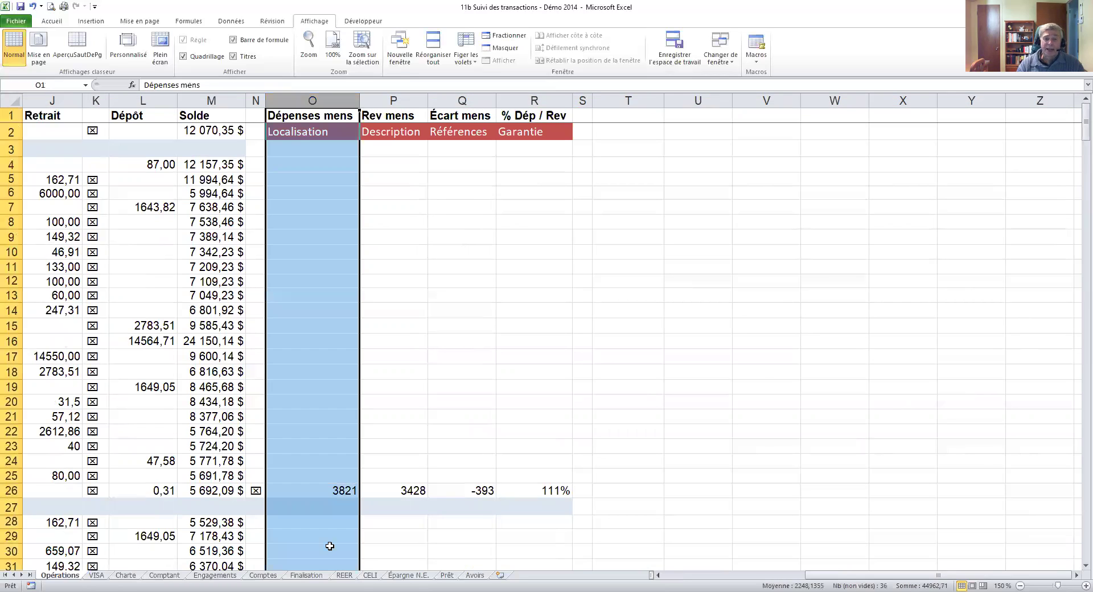
left_click(326, 116)
Examine the formula in O26 with its referenced withdrawal cells, leaving it unedited, and check the formulas in P26 and Q26
left_click(311, 491)
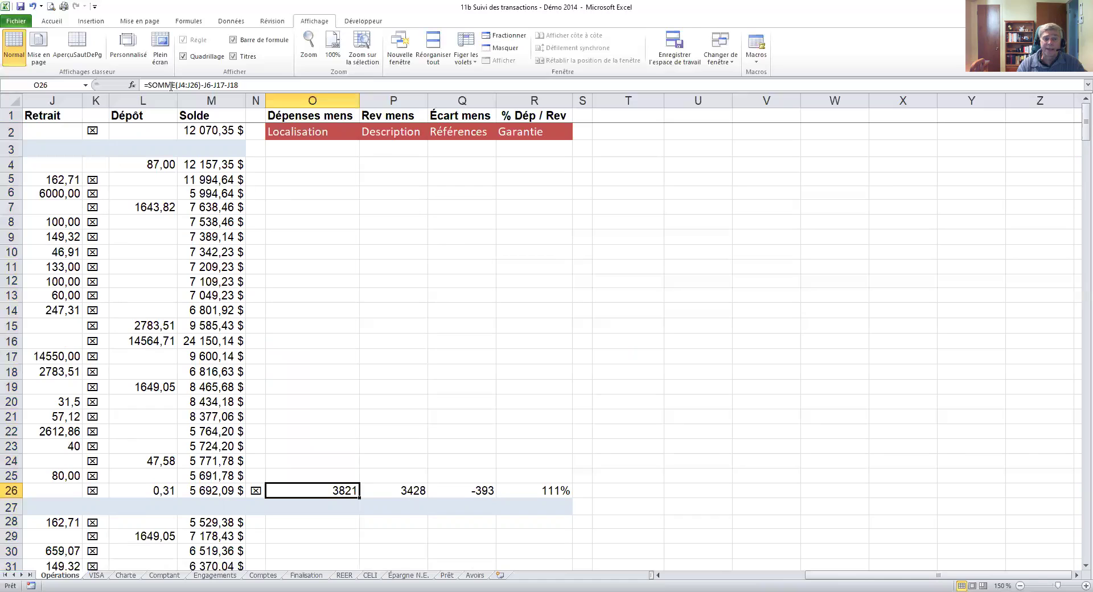
double_click(322, 491)
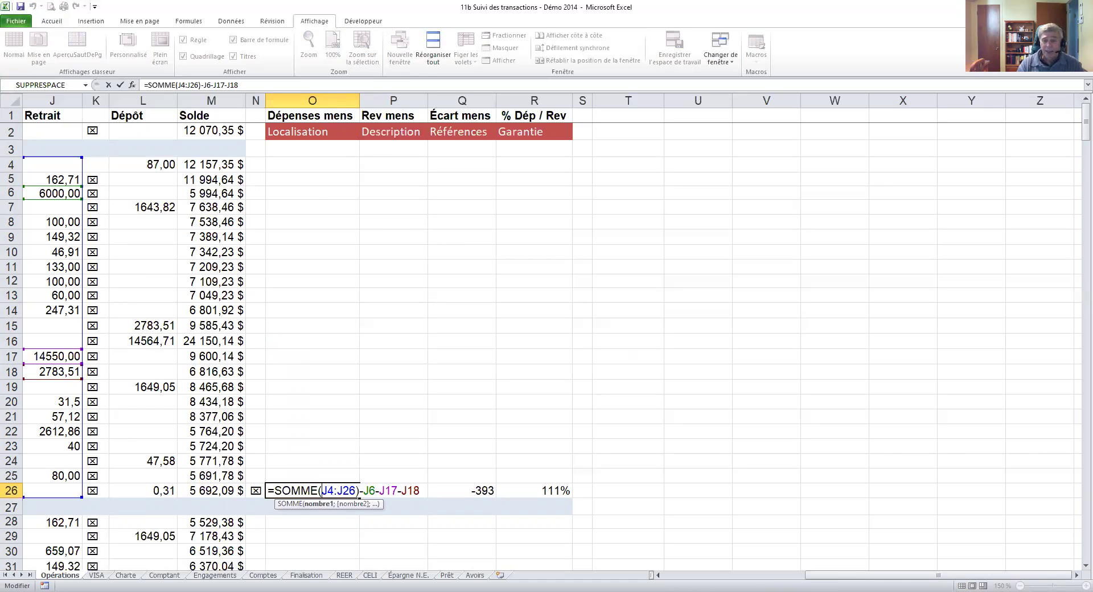
key("Escape")
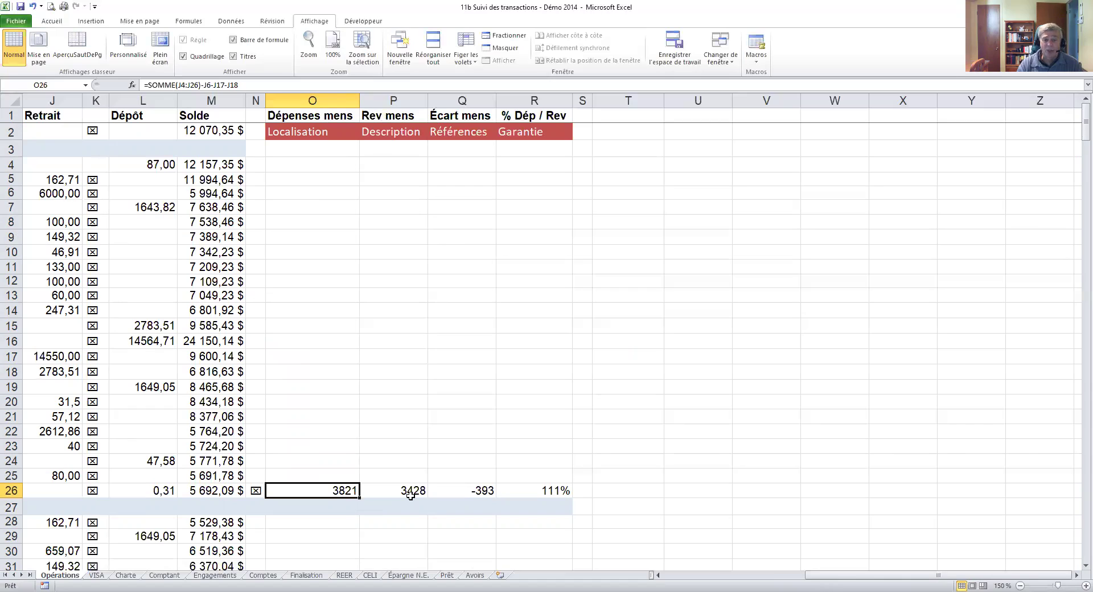
key("Right")
left_click(486, 488)
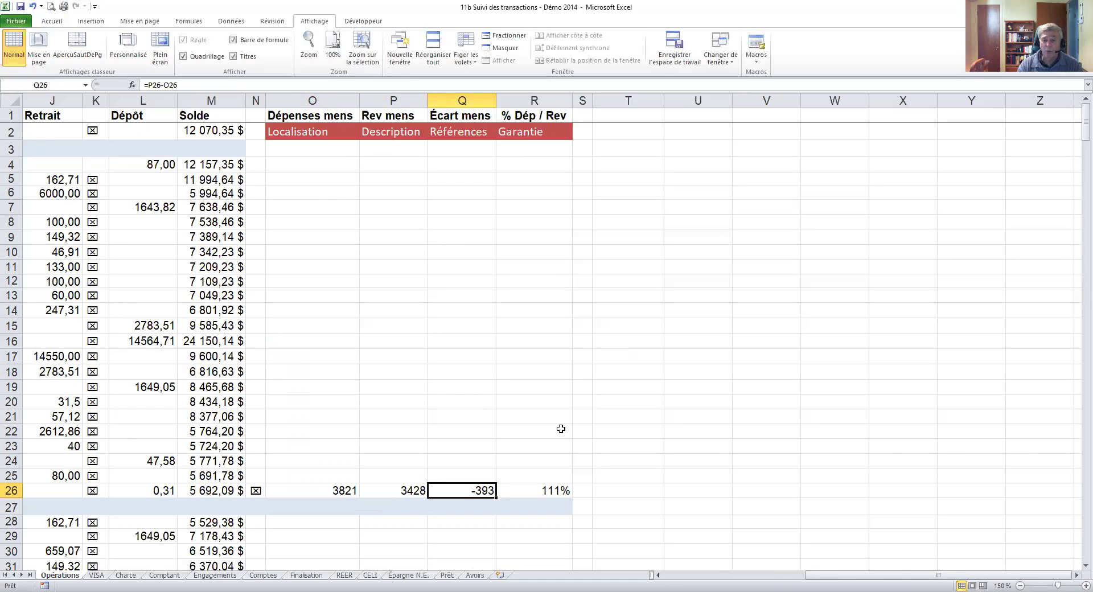
Compare the January expense and income totals in O26:P26, and return to the sheet's first columns
left_click(307, 489)
left_click(404, 486, "shift")
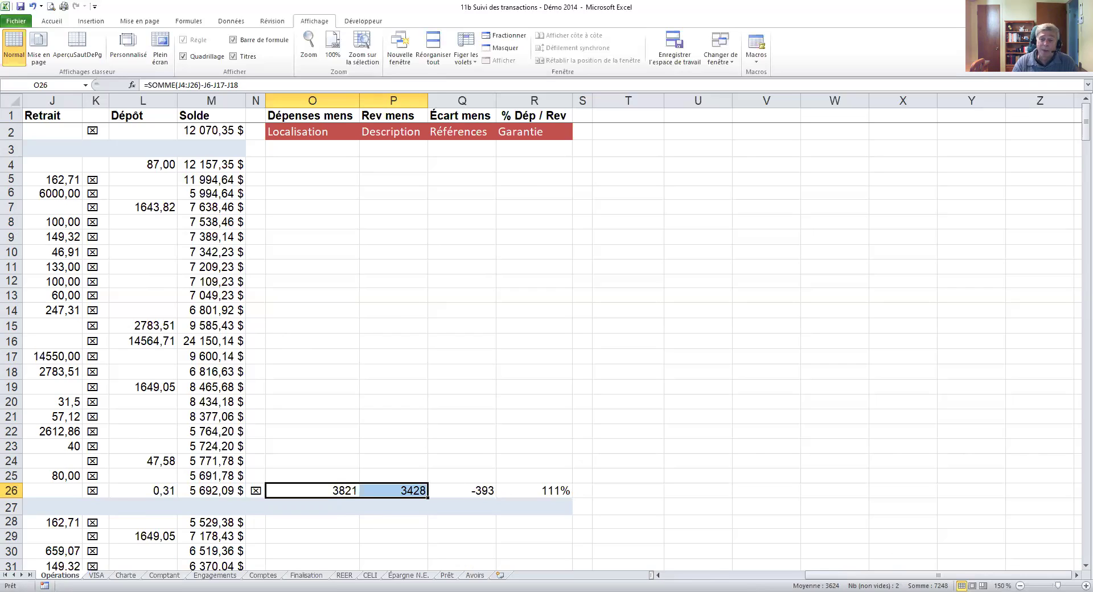
left_click_drag(827, 578, 783, 579)
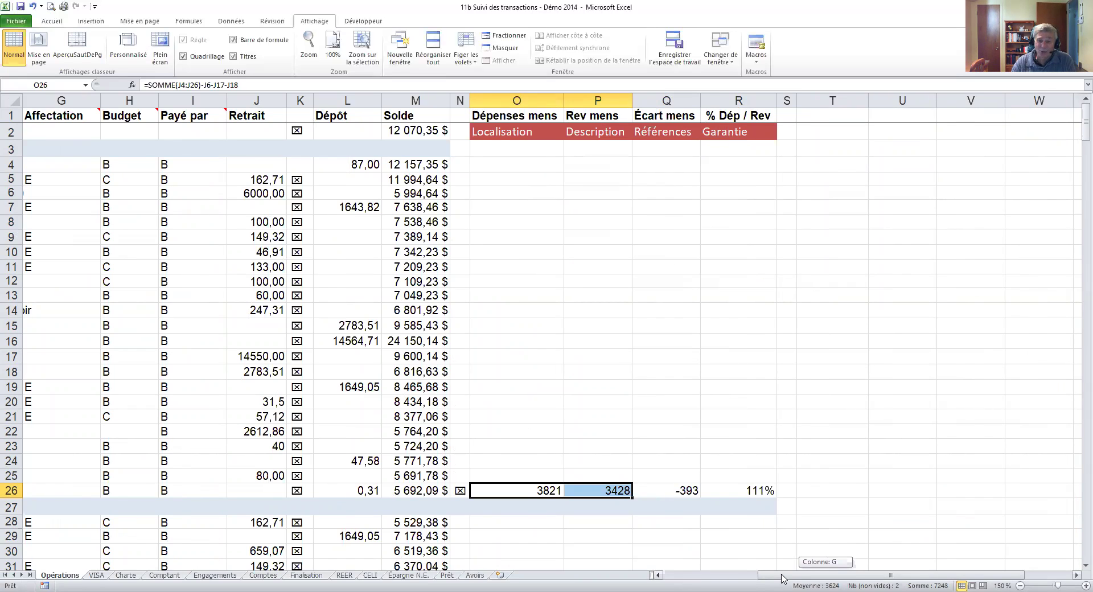
left_click_drag(782, 579, 769, 578)
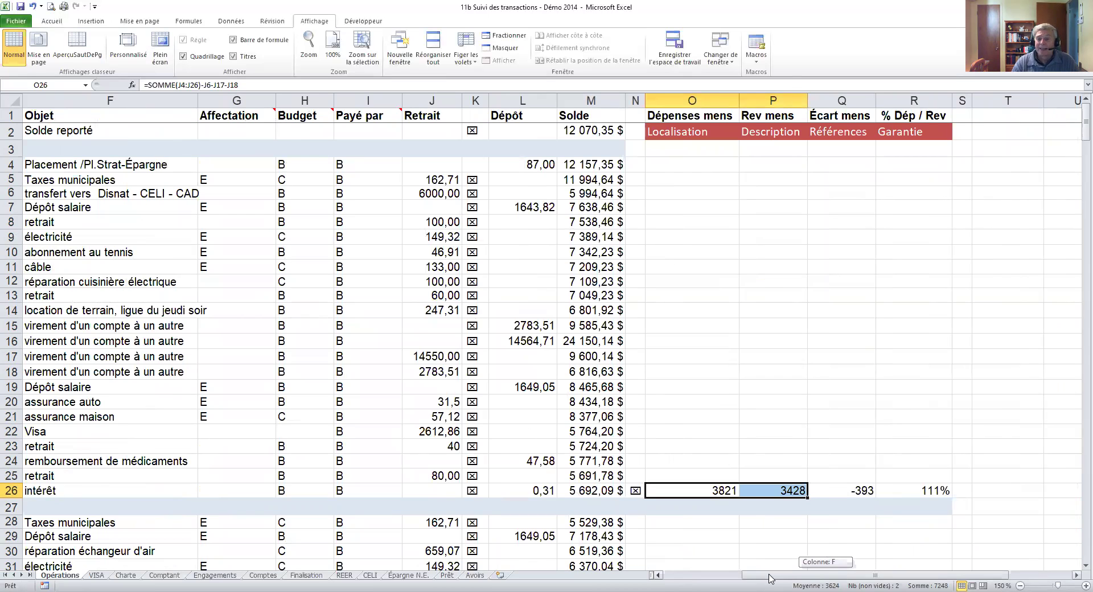
left_click_drag(770, 579, 657, 578)
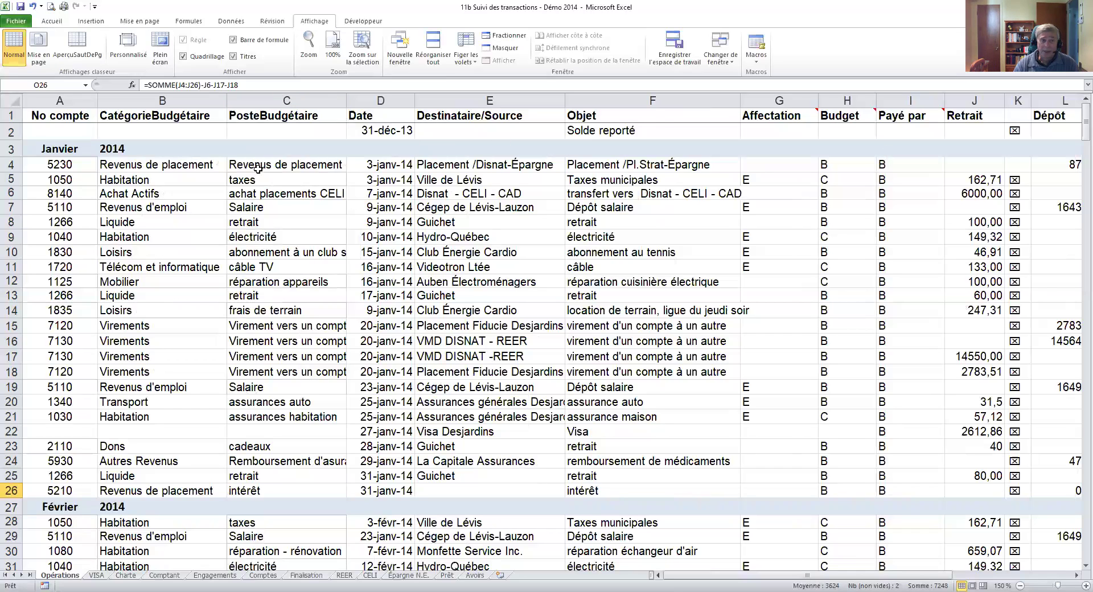
Examine the Janvier 2014 heading row and the whole January block in rows 3 to 26, ending at the Février heading
left_click(12, 149)
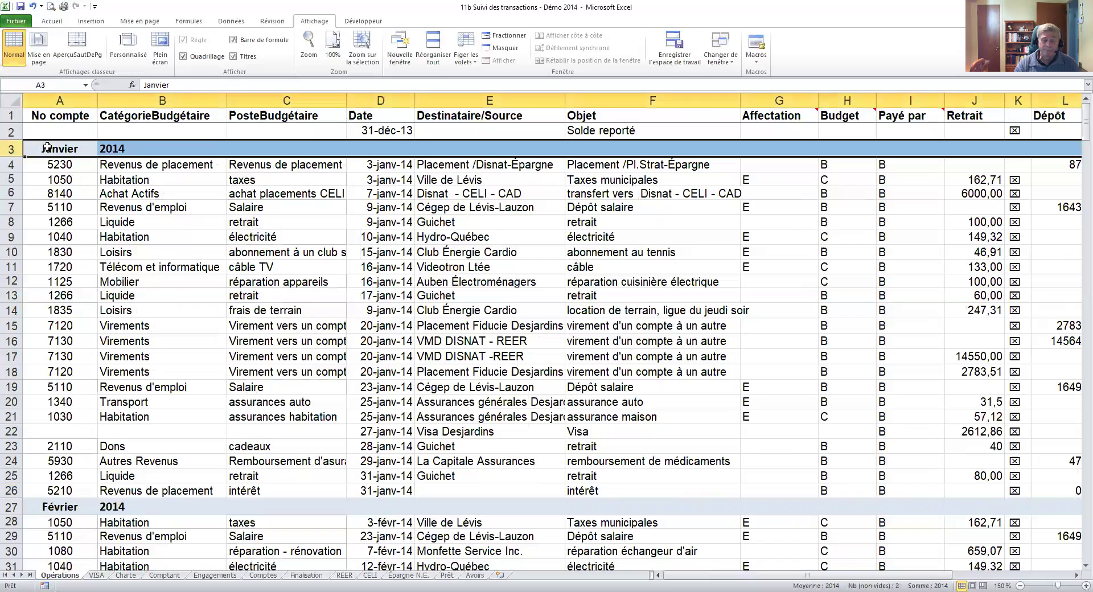
left_click(479, 149)
left_click(68, 148)
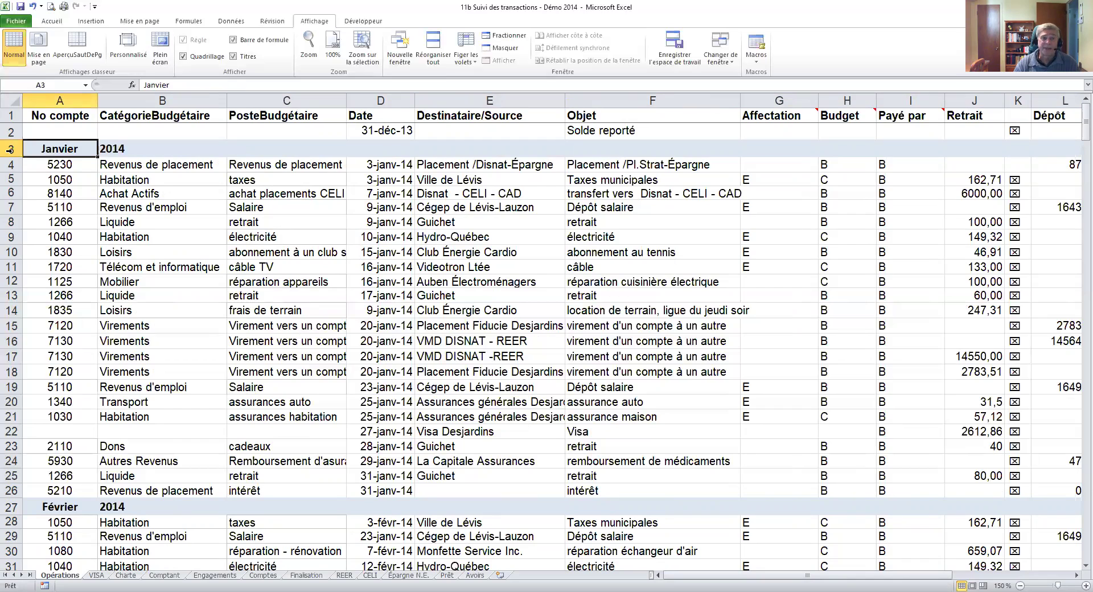
left_click_drag(10, 148, 11, 165)
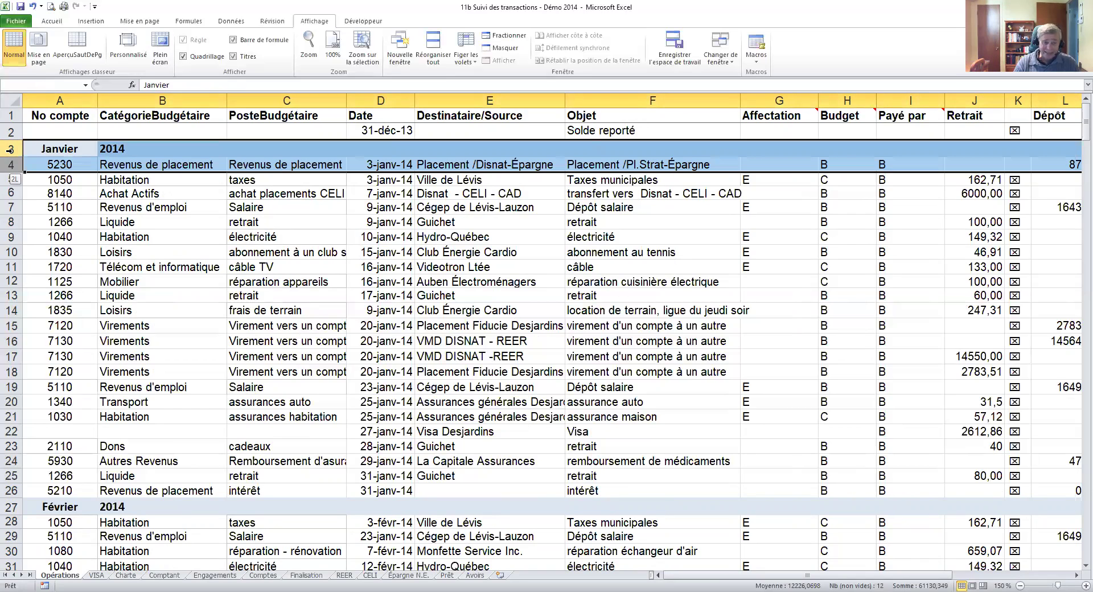
left_click_drag(10, 149, 160, 499)
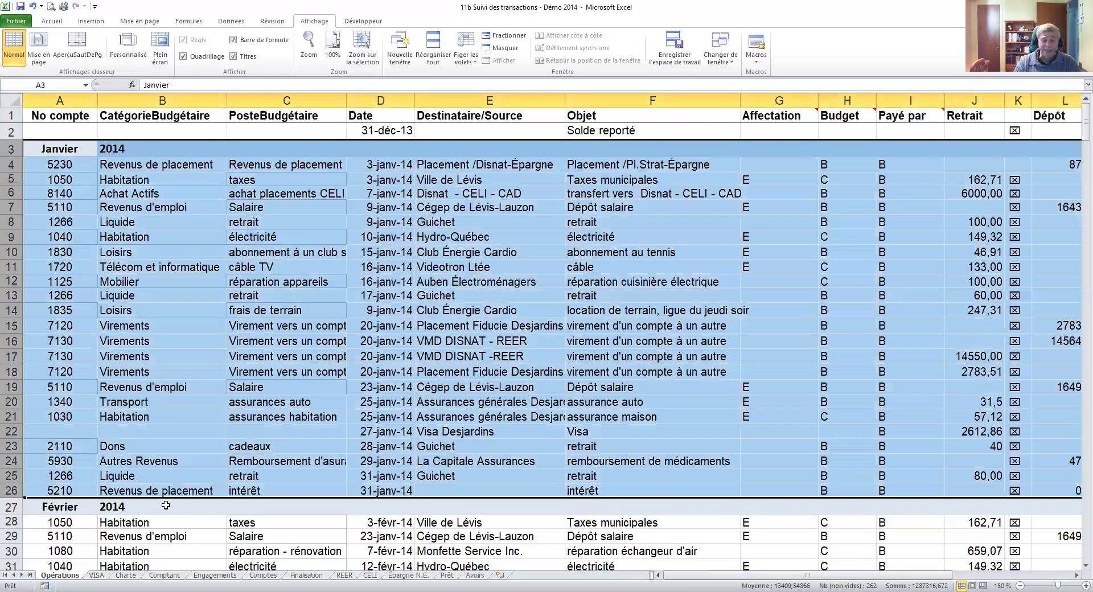
left_click(129, 509)
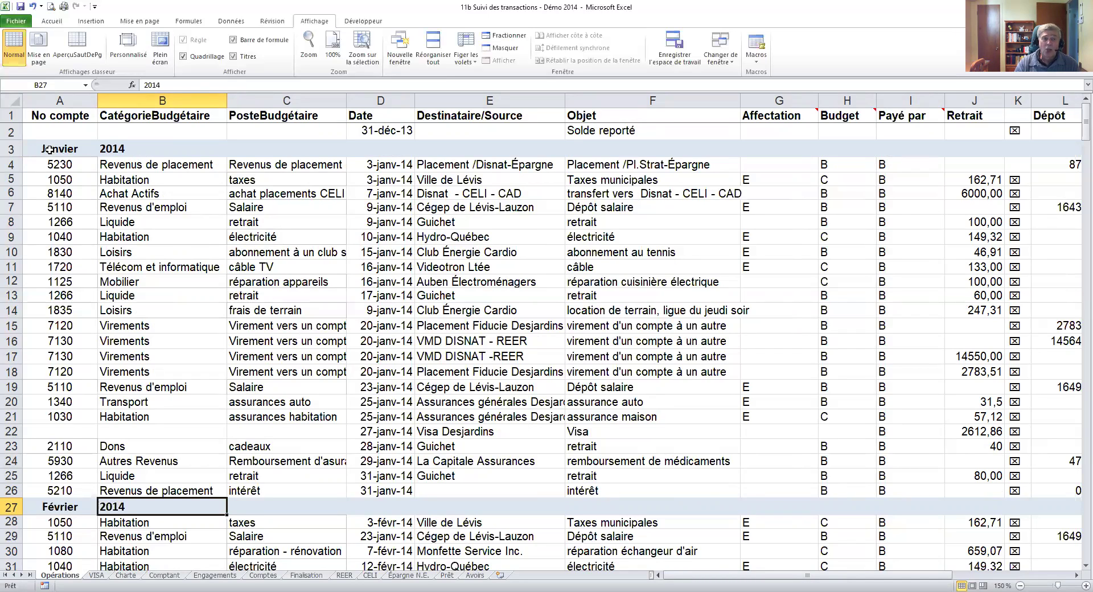
Examine the Janvier heading row against the following month's entries, and go through the January transaction dates in D4:D26
left_click(17, 148)
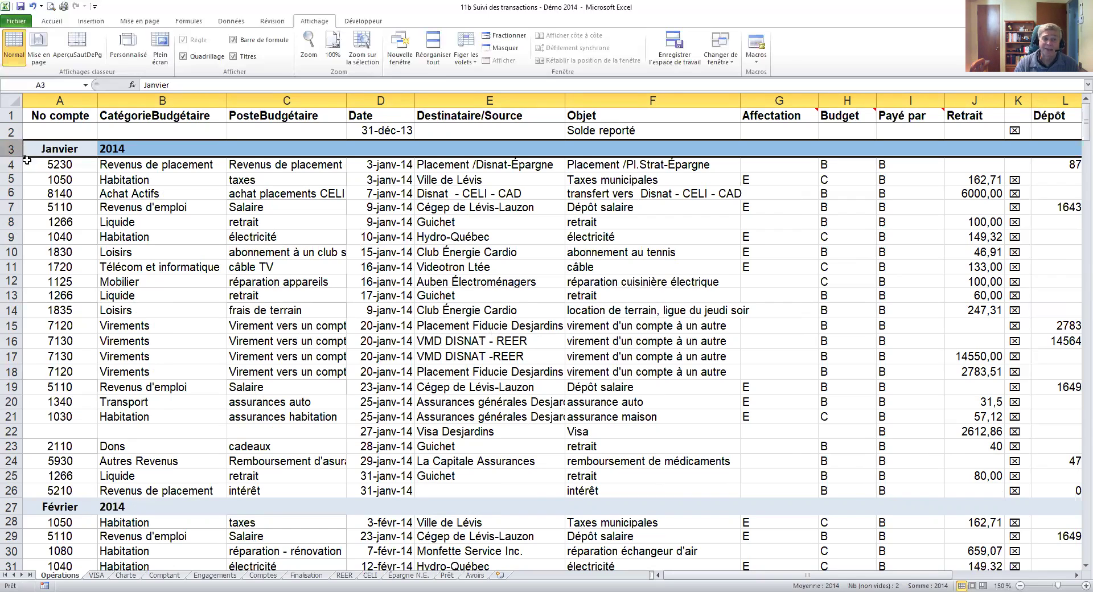
scroll(408, 466, "down", 1)
scroll(338, 434, "down", 1)
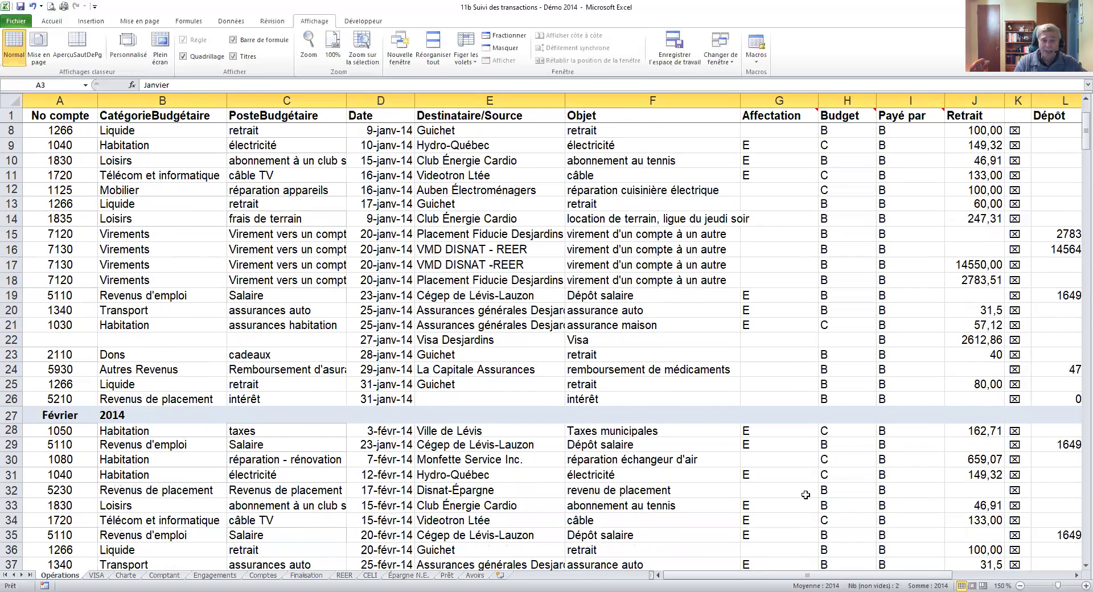
scroll(806, 495, "up", 2)
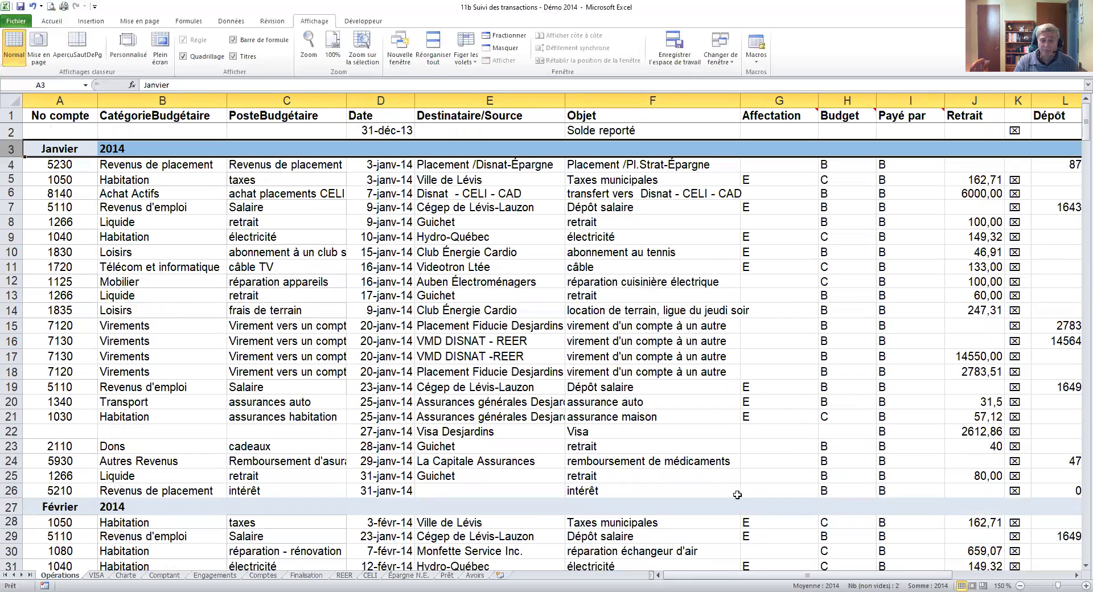
left_click(383, 165)
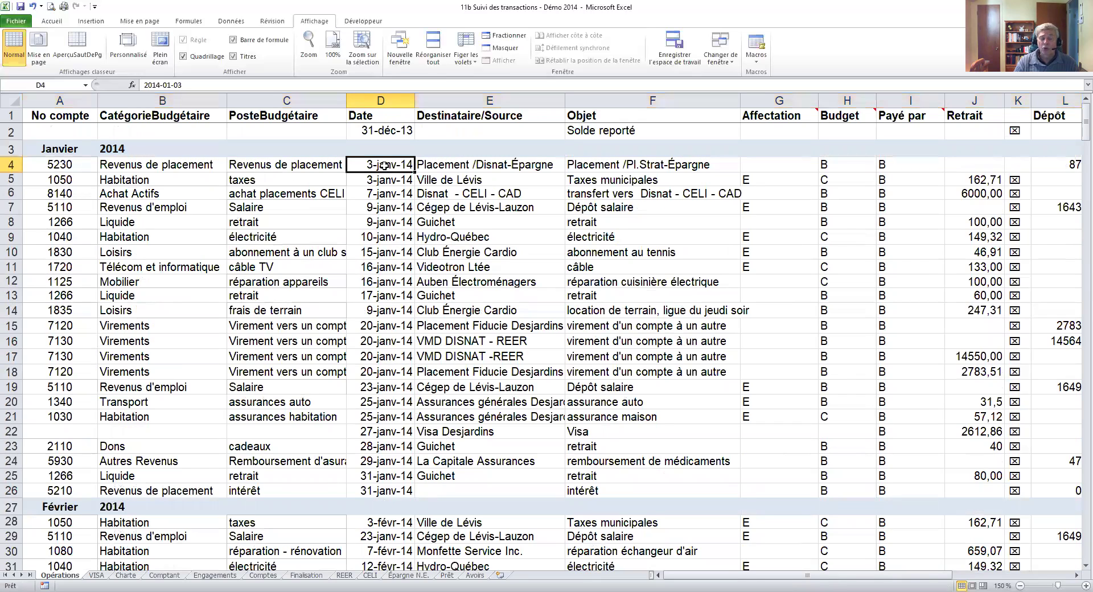
left_click_drag(385, 166, 382, 491)
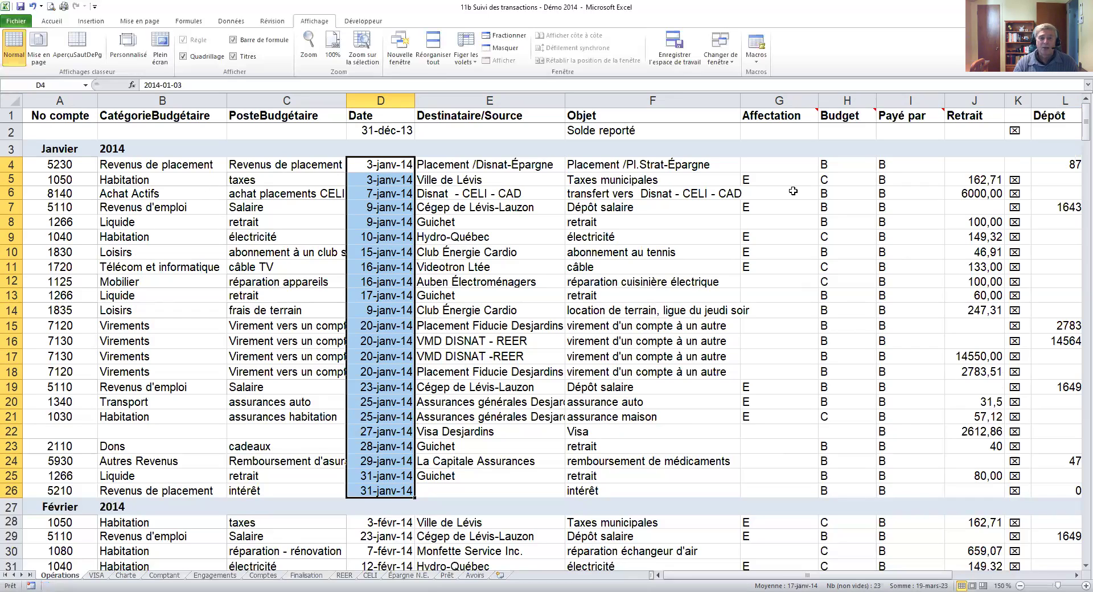
Review the columns from No compte to PosteBudgétaire, the Date to Objet headings, and the Affectation, Budget and Payé par columns
left_click(69, 164)
left_click(67, 116)
left_click_drag(200, 121, 284, 298)
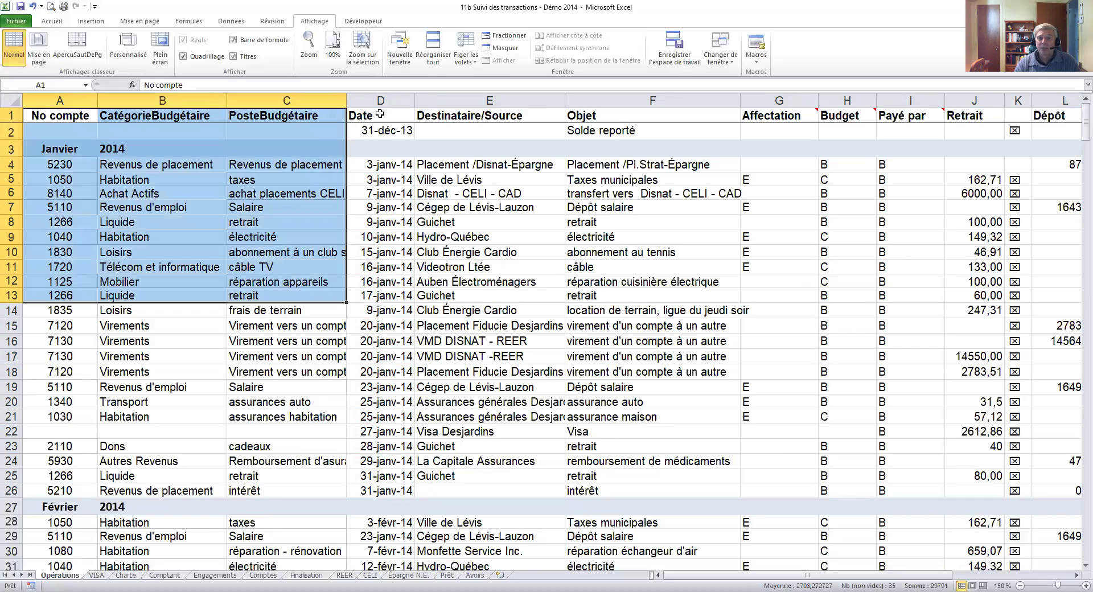
left_click_drag(381, 114, 693, 113)
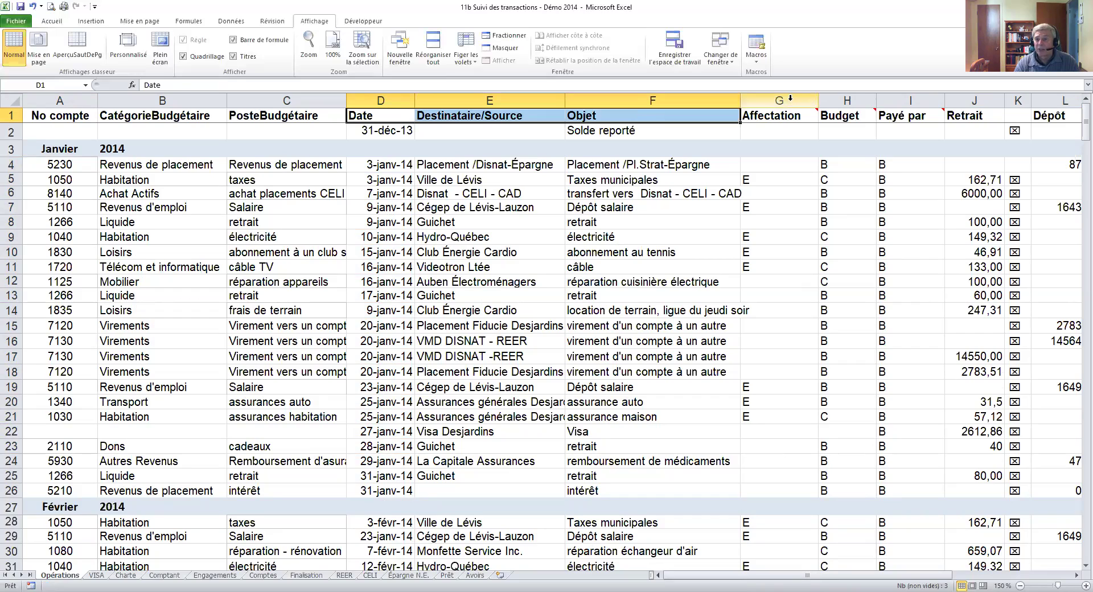
left_click_drag(795, 98, 893, 98)
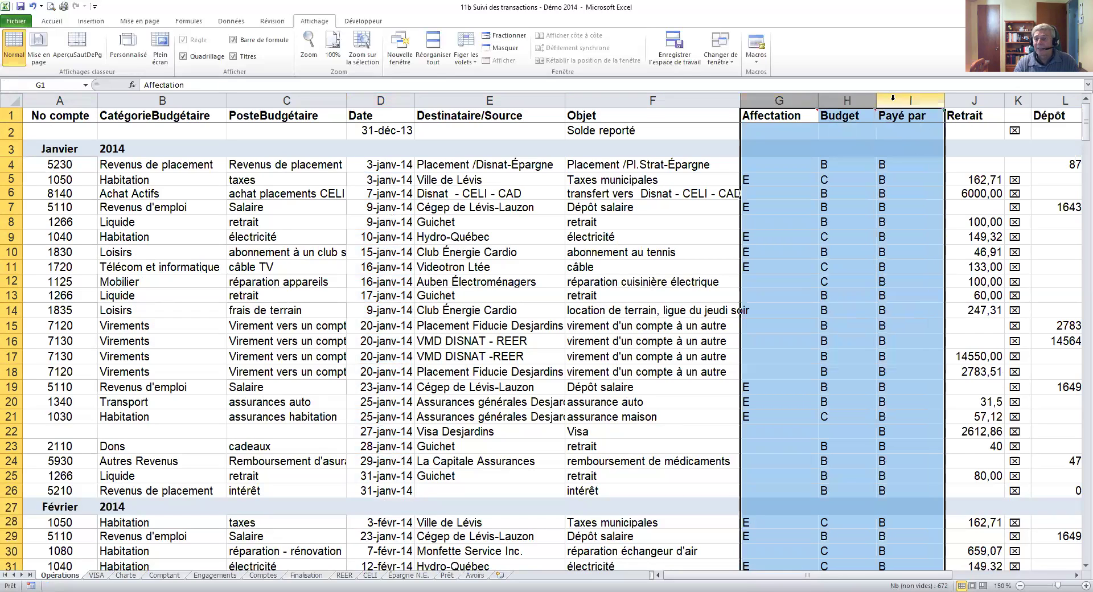
Examine the Retrait column and check the running balance formula in the Solde cell M11
left_click(1076, 575)
left_click(1076, 576)
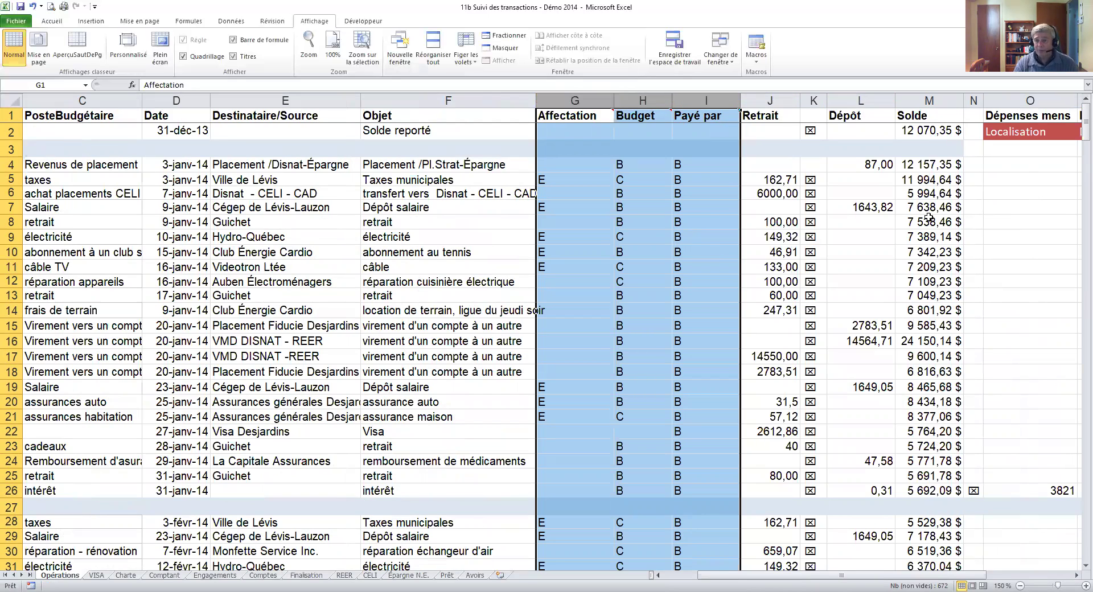
left_click(781, 97)
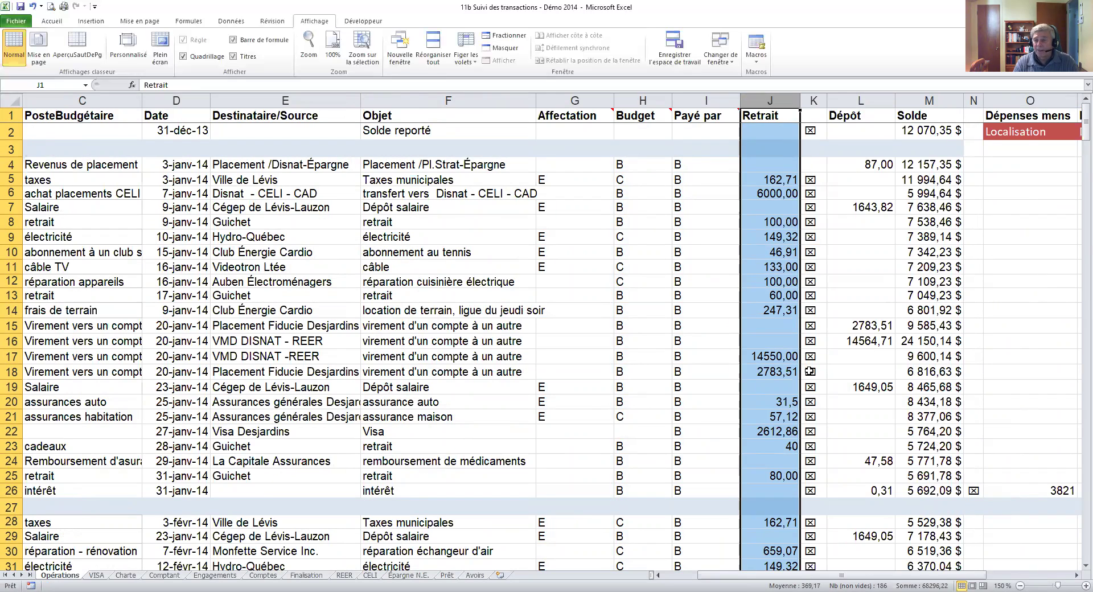
left_click(935, 268)
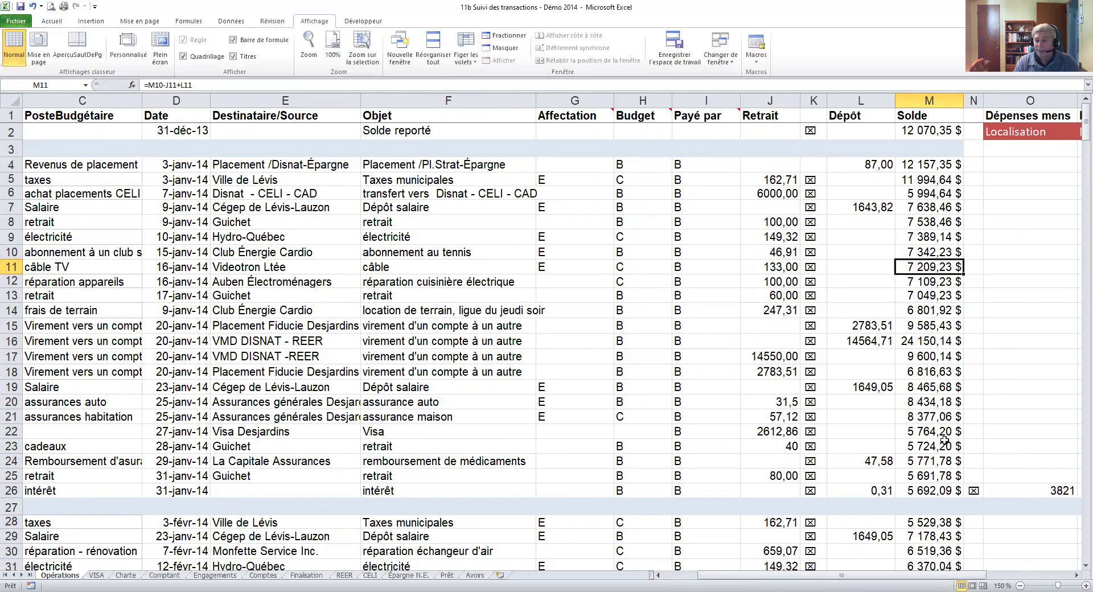
Look through the monthly blocks down to Septembre 2015, and go back up to the February and March 2014 entries
left_click(1085, 544)
left_click(1082, 547)
left_click(1082, 548)
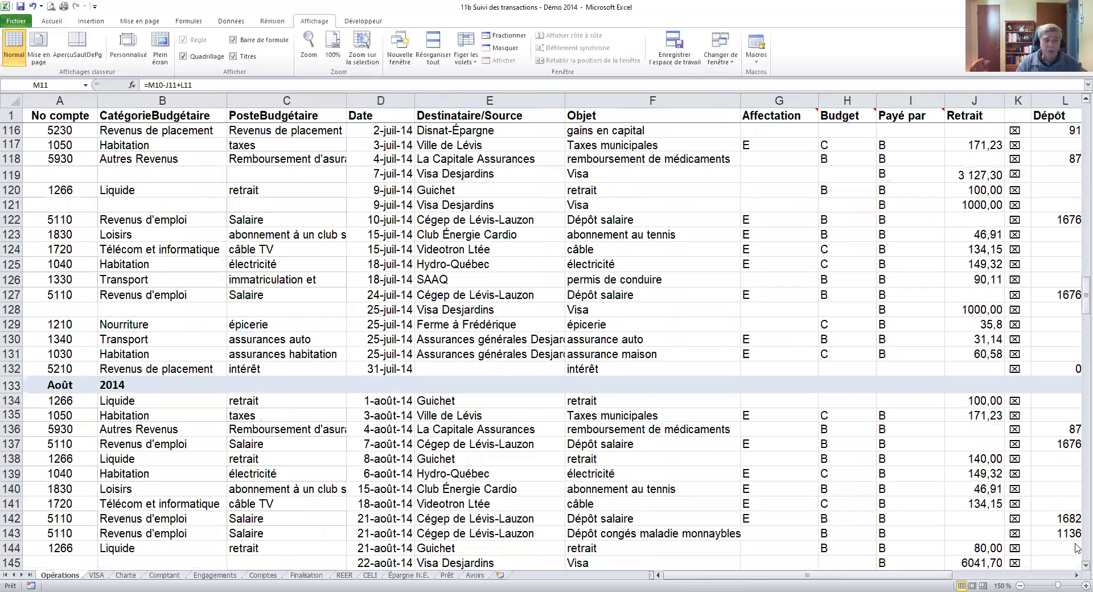
left_click(1077, 547)
left_click(1078, 547)
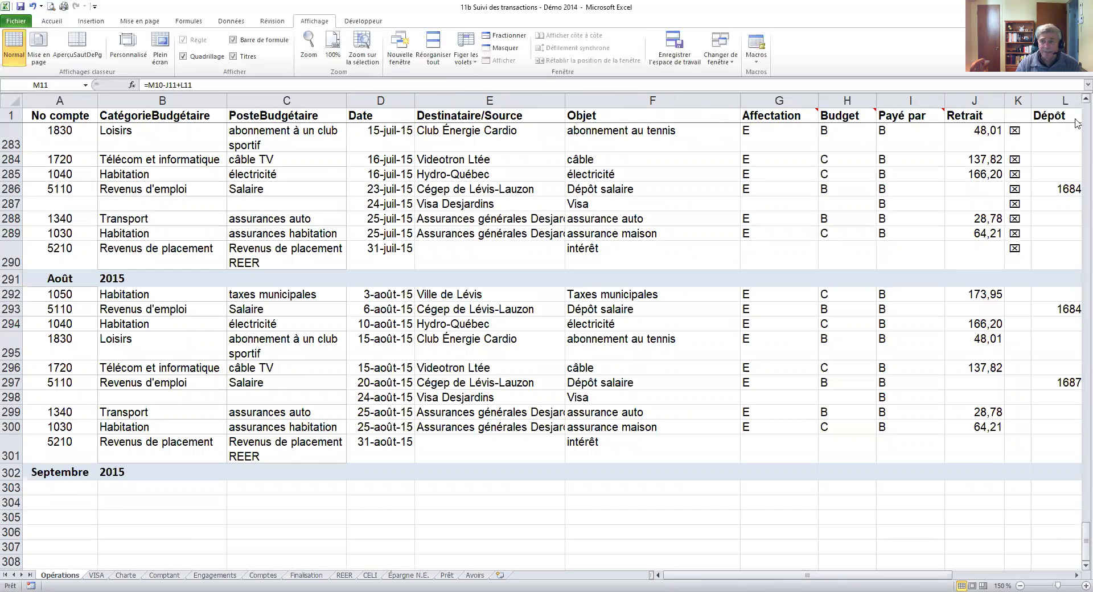
scroll(1076, 101, "up", 3)
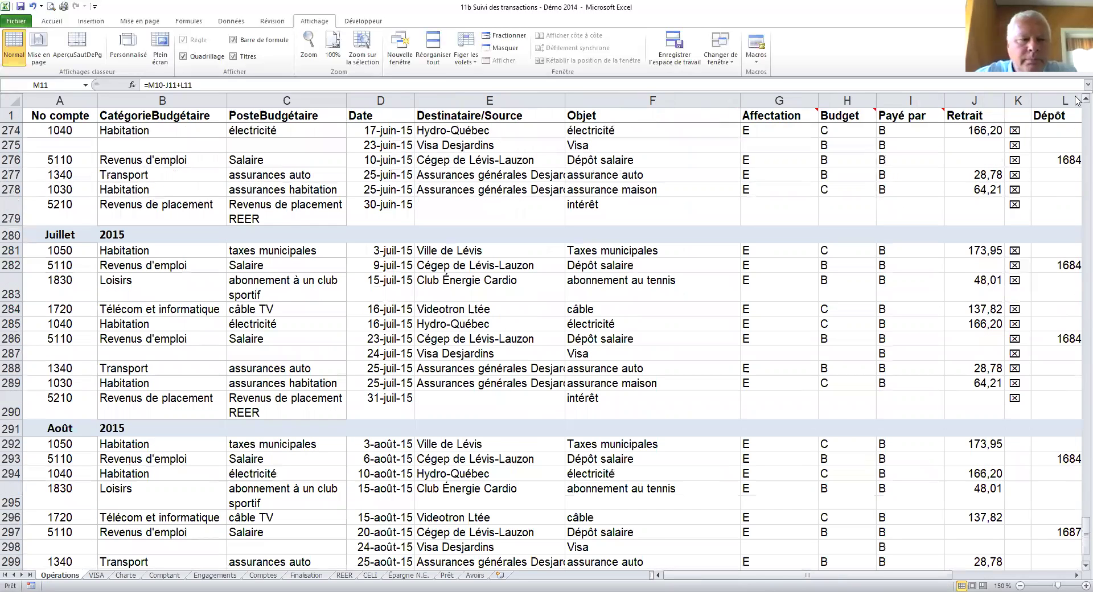
scroll(1075, 101, "up", 2)
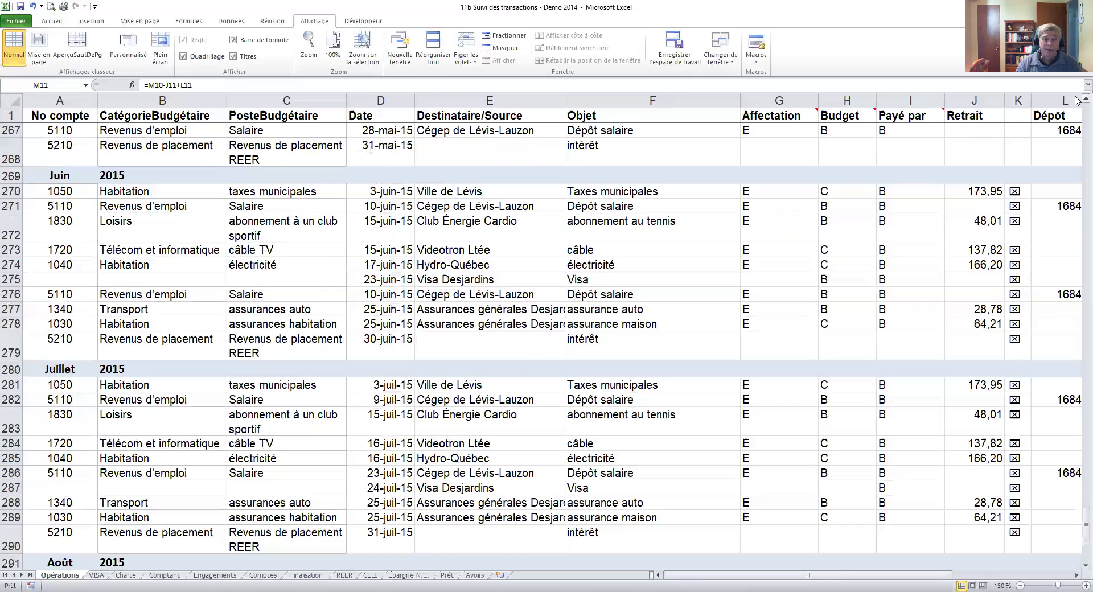
scroll(1075, 101, "up", 1)
scroll(1076, 101, "up", 5)
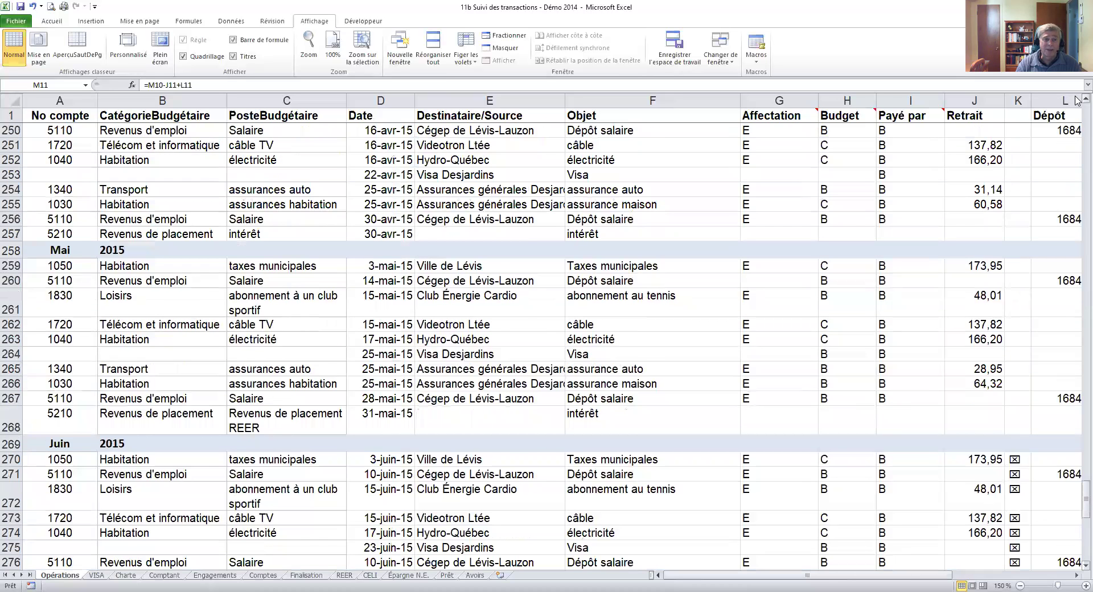
scroll(1076, 101, "up", 6)
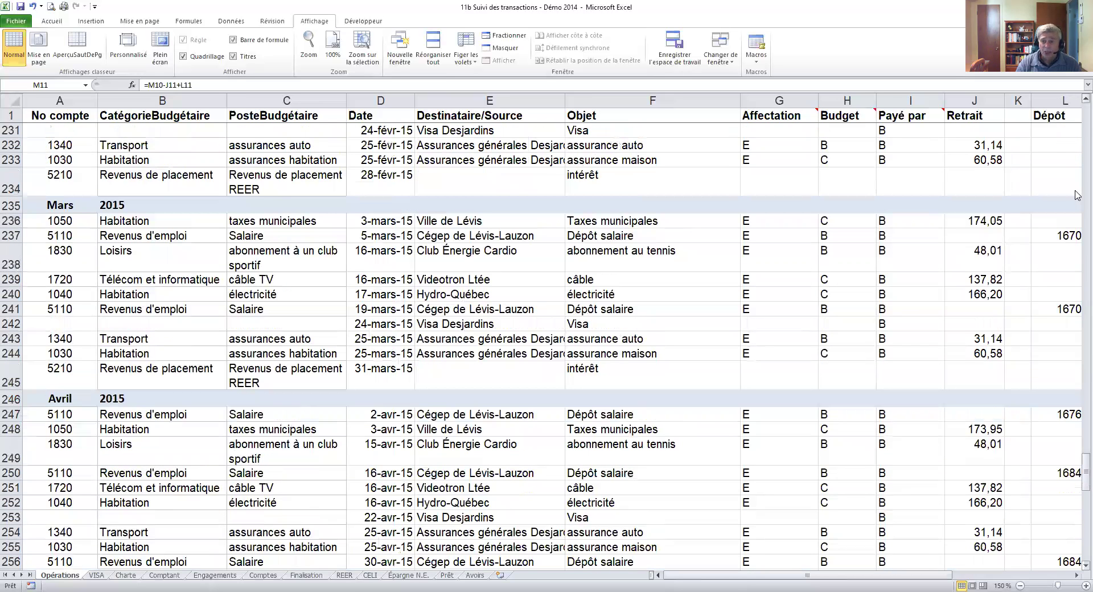
left_click_drag(1078, 467, 1069, 175)
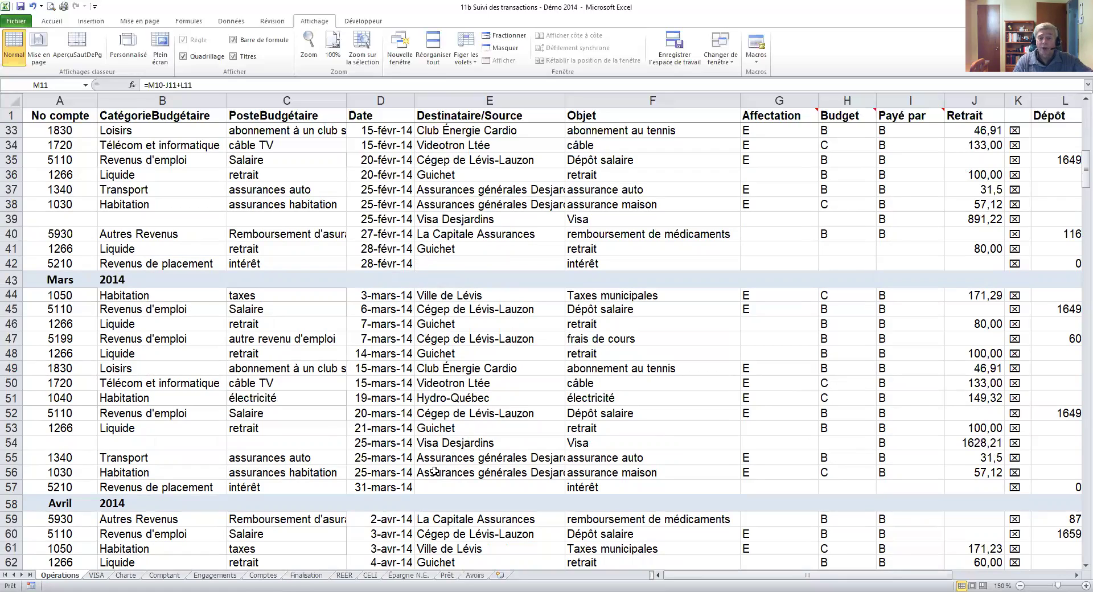
Check the first May 2014 date in D75, and look through the transactions with their balances down to the last 2015 month heading
scroll(433, 474, "down", 1)
scroll(434, 474, "down", 9)
left_click(377, 312)
scroll(530, 268, "right", 1)
scroll(530, 268, "up", 3)
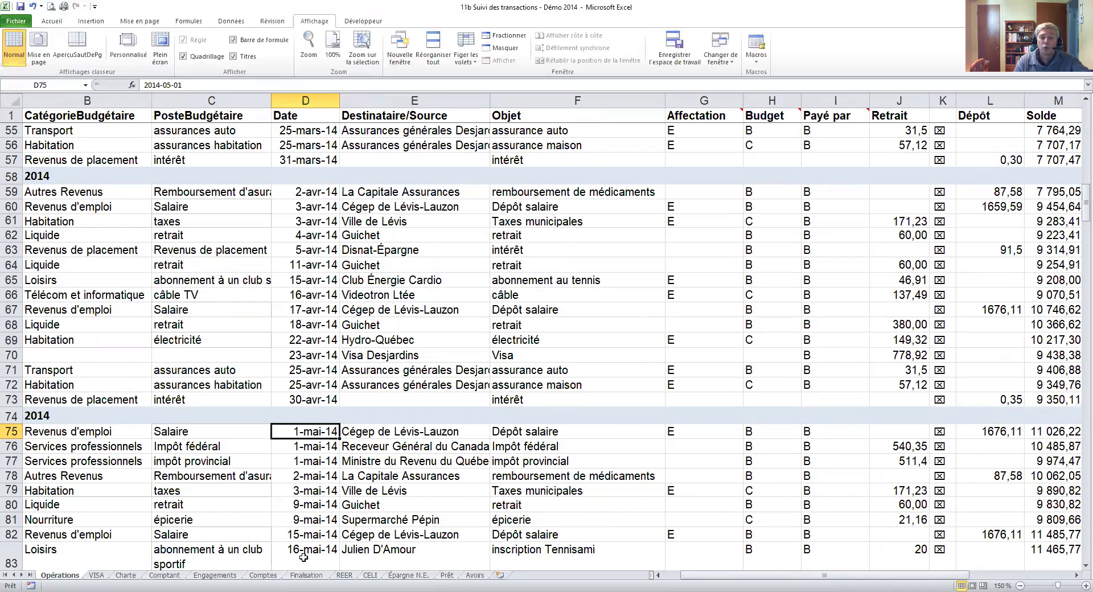
scroll(399, 489, "down", 6)
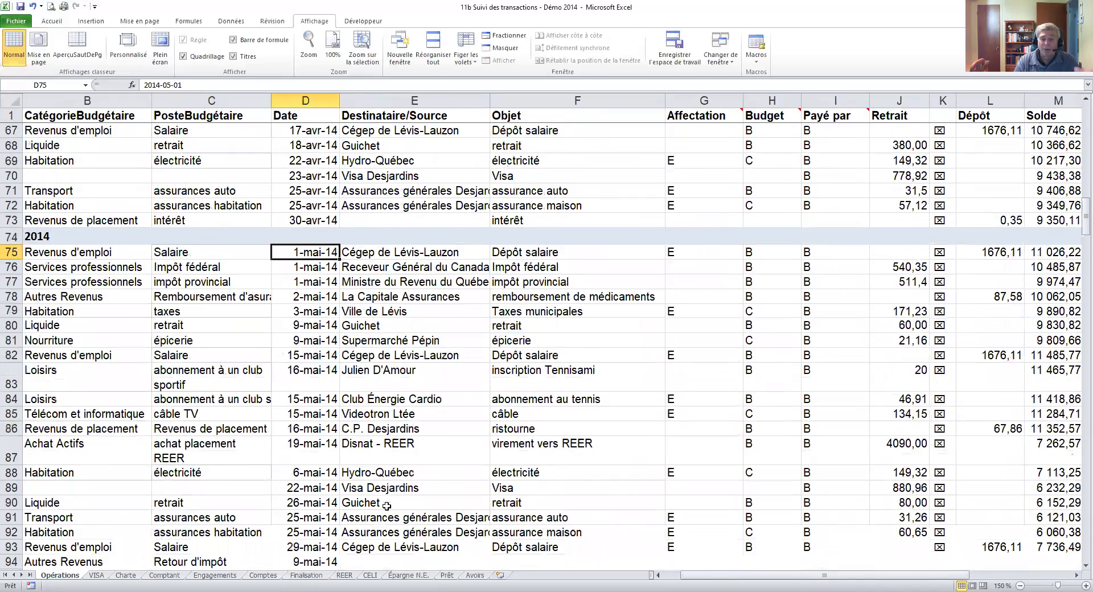
scroll(388, 505, "down", 9)
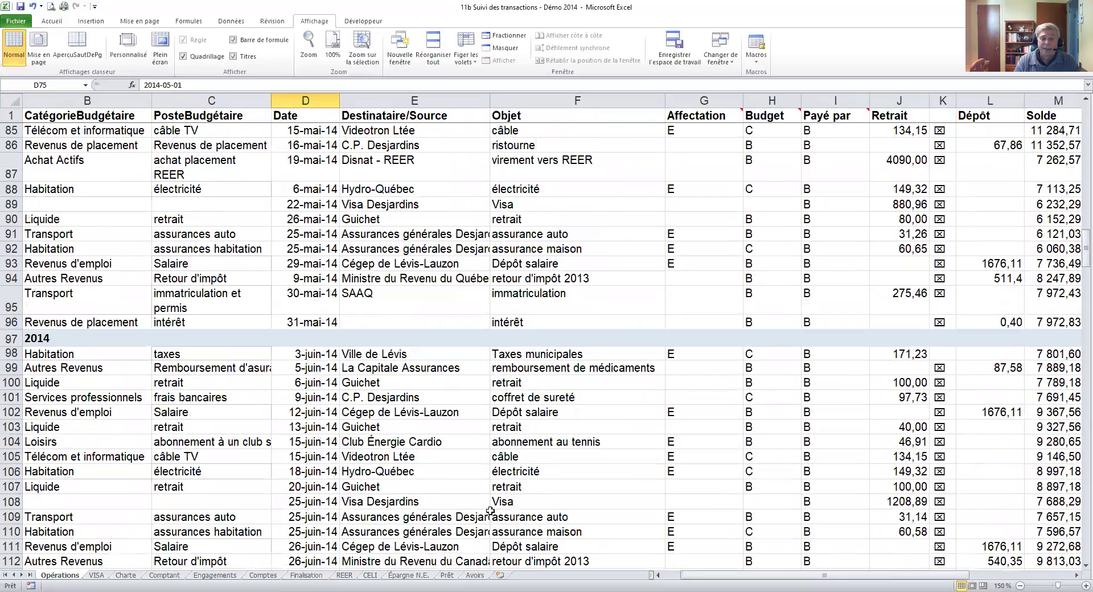
scroll(496, 505, "down", 8)
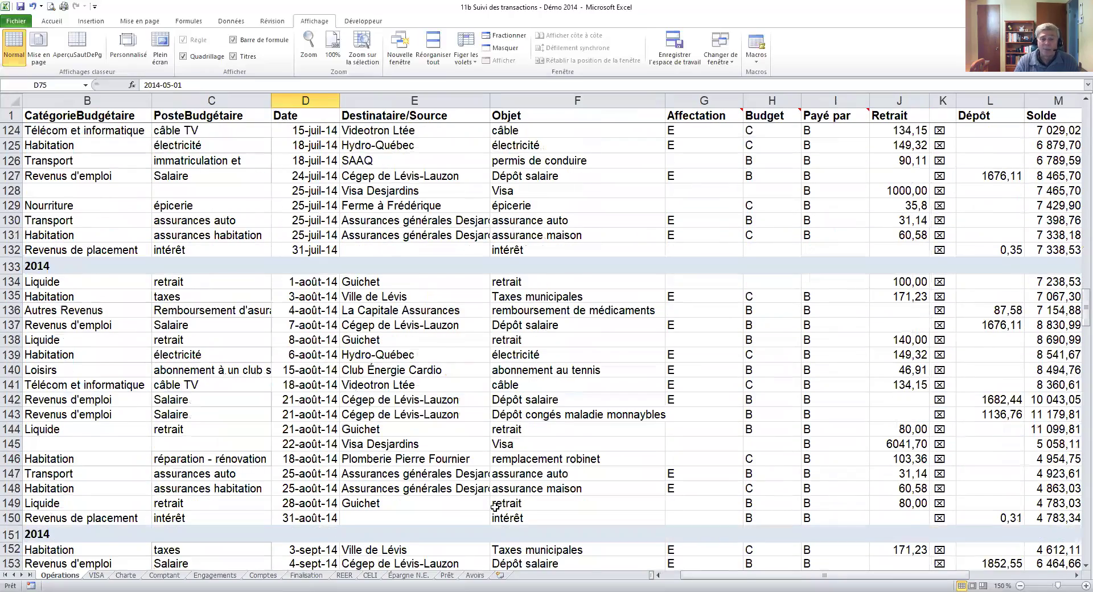
scroll(495, 507, "down", 16)
scroll(496, 509, "down", 10)
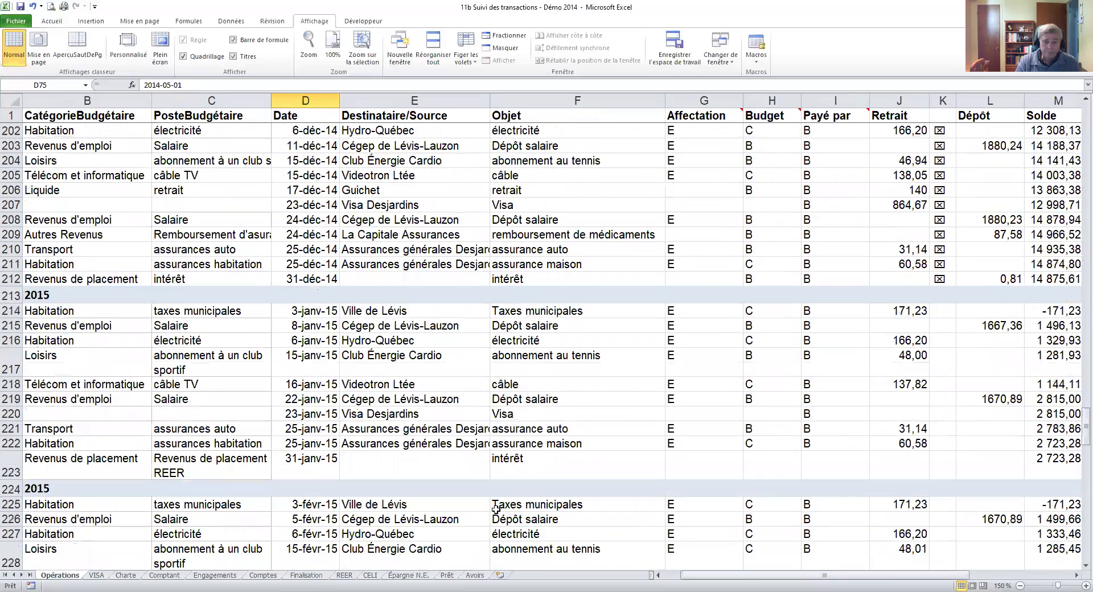
scroll(497, 511, "down", 5)
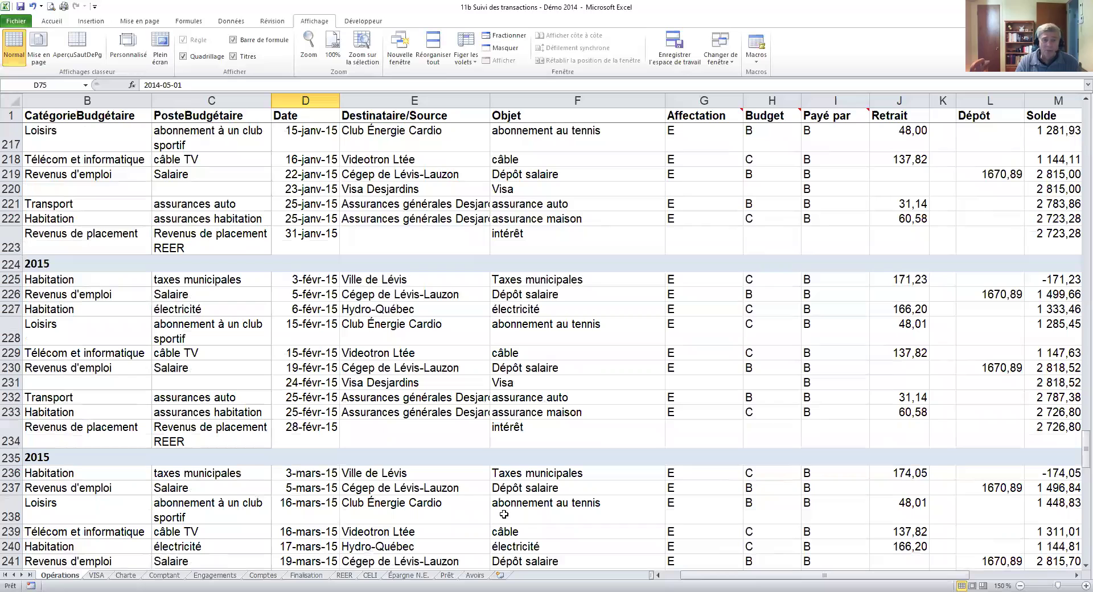
scroll(504, 514, "down", 10)
scroll(503, 514, "down", 9)
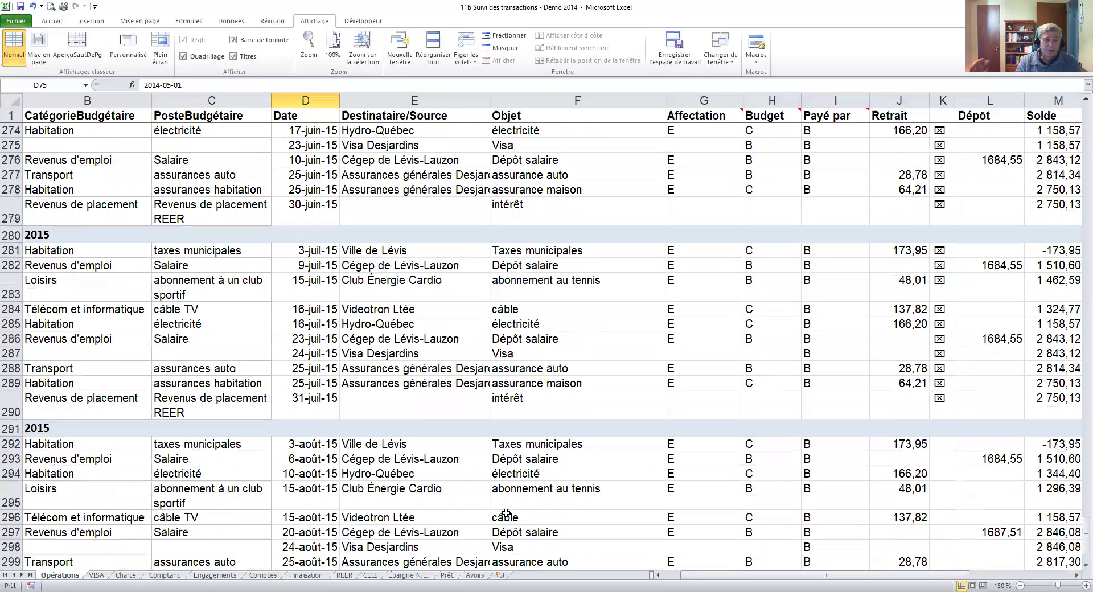
scroll(46, 382, "down", 5)
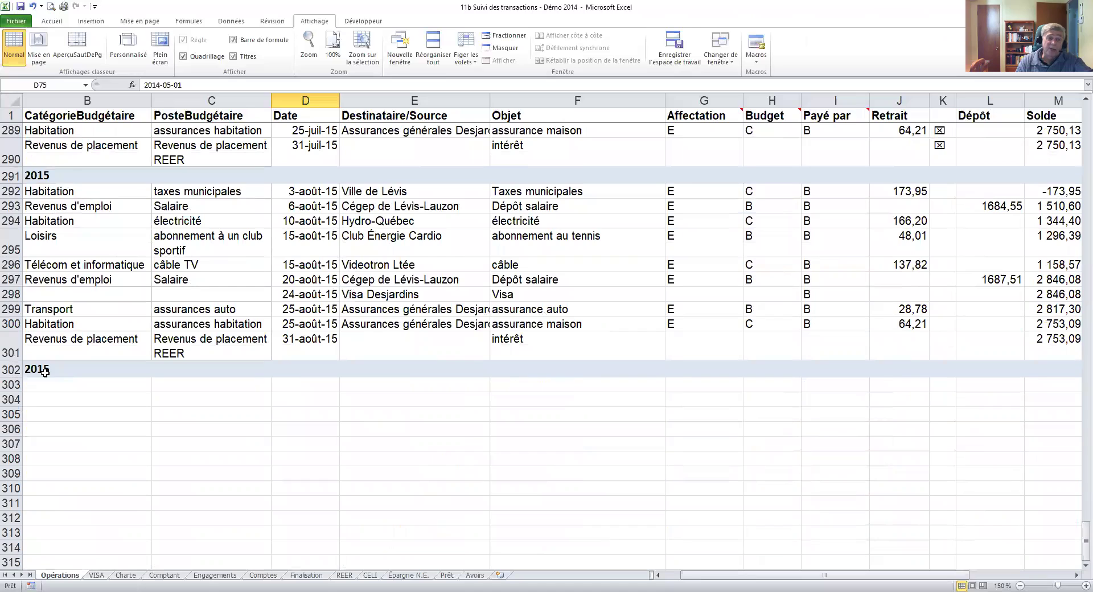
Open the VISA sheet and examine the Décembre 2013 block, from its heading row to its transaction dates in D7 and D28
left_click(39, 370)
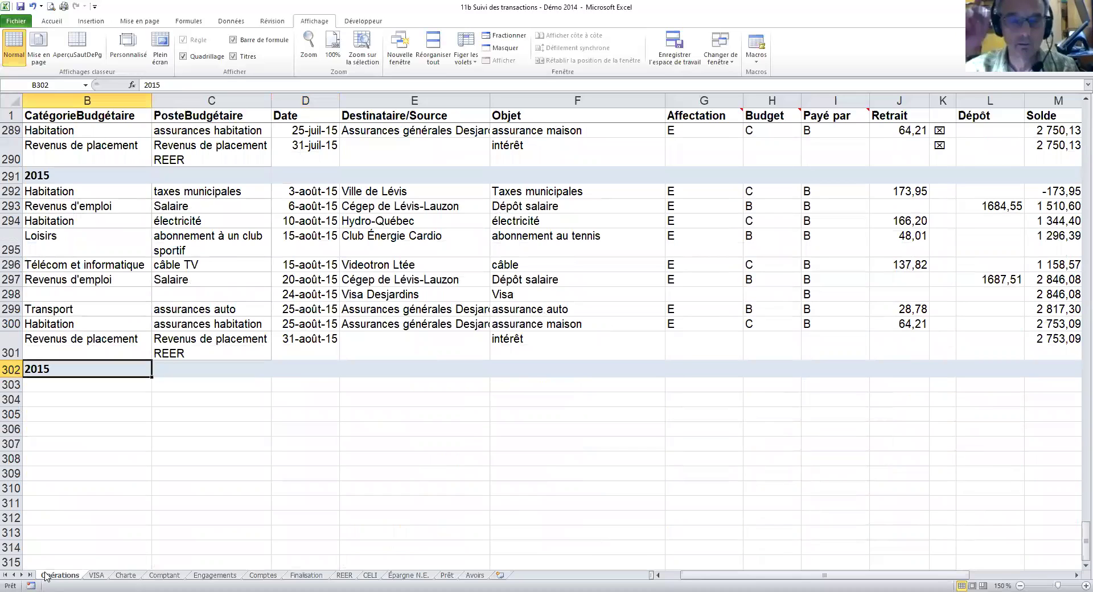
left_click(96, 576)
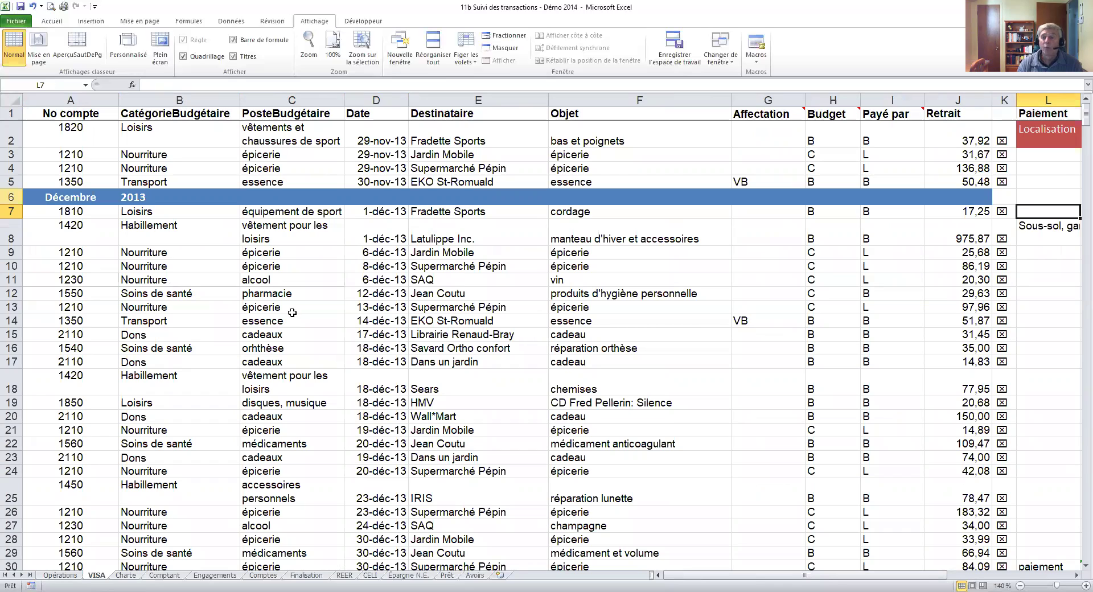
left_click(11, 198)
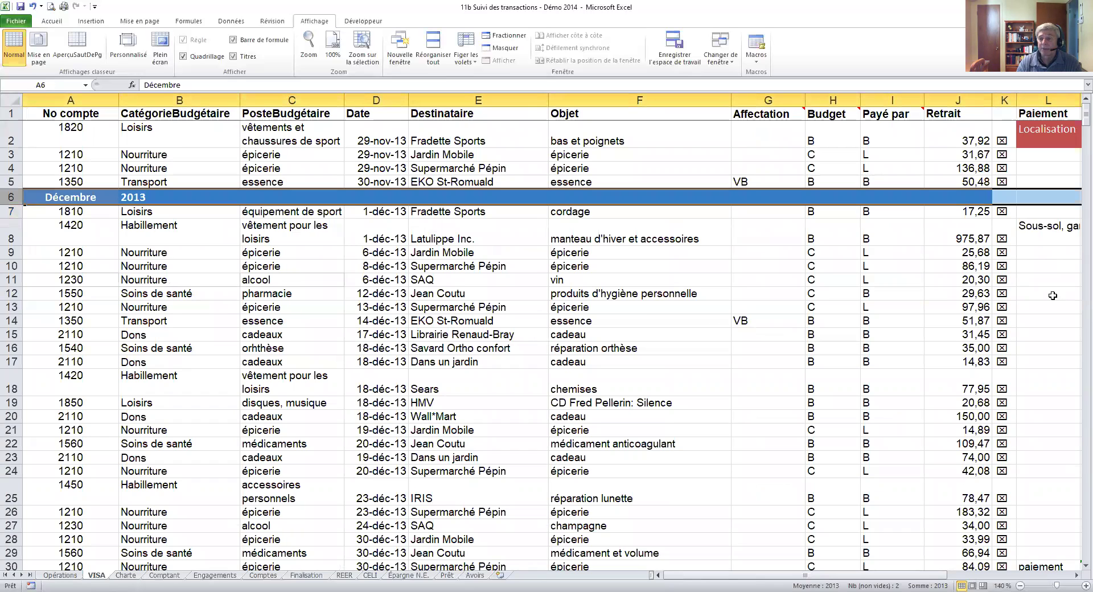
left_click(1056, 169)
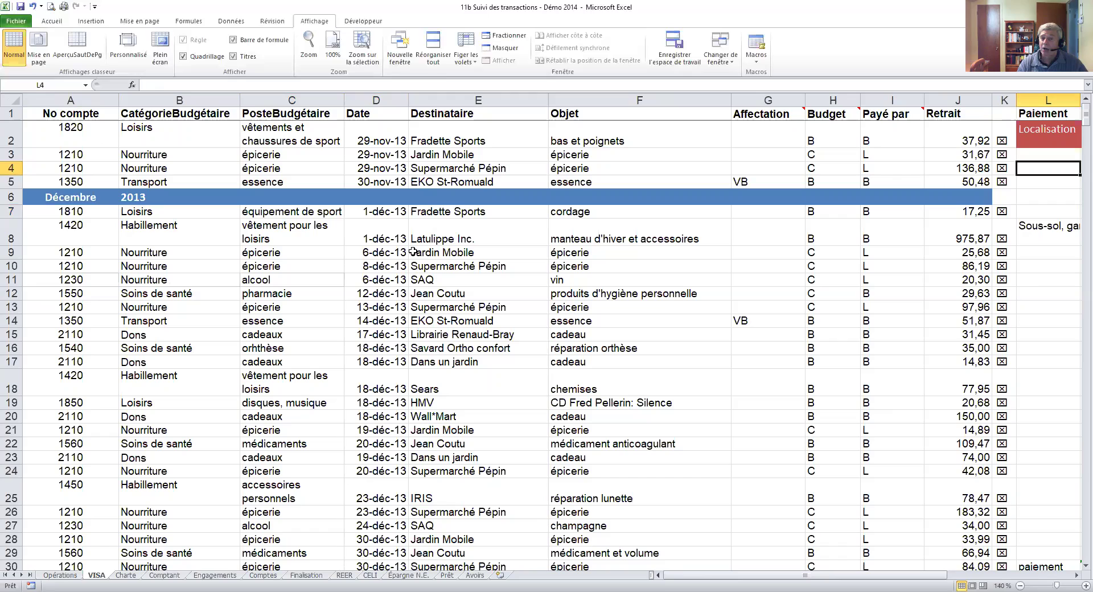
left_click(393, 211)
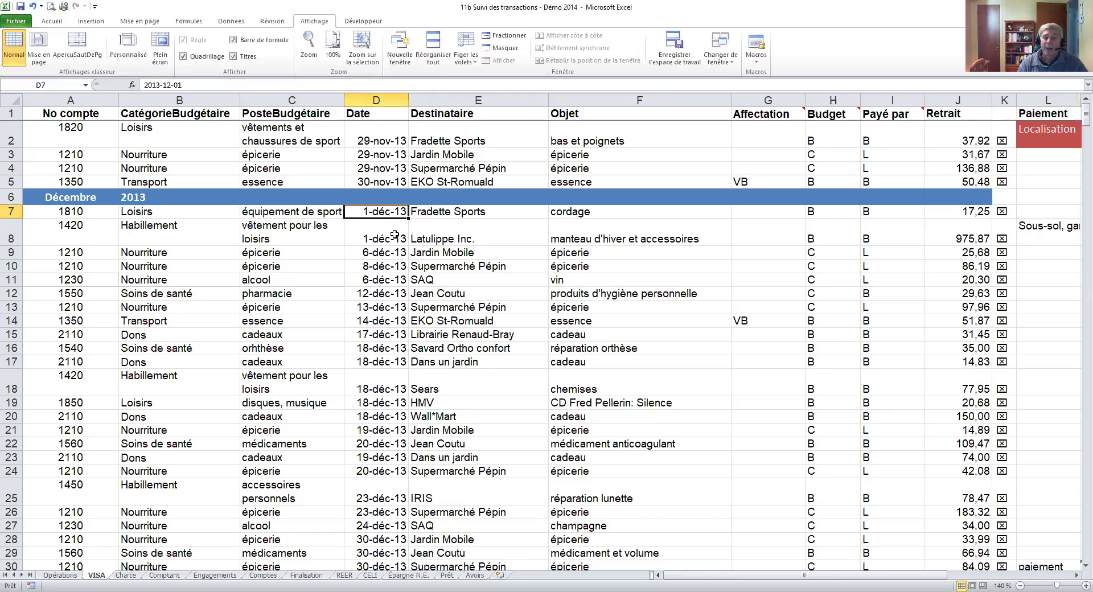
left_click(383, 540)
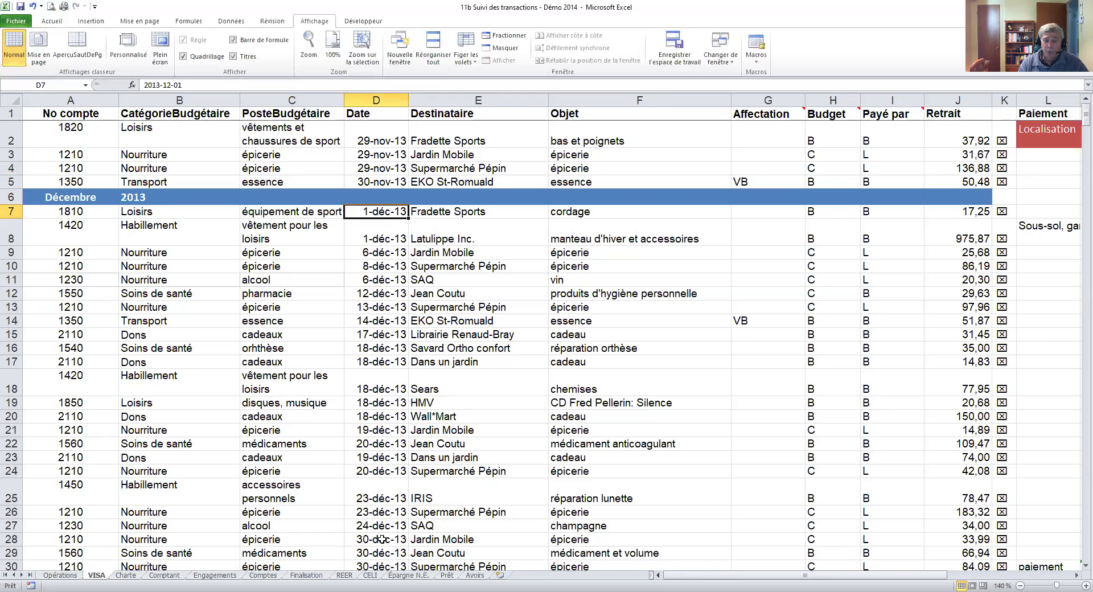
Look through the VISA sheet's monthly blocks from December 2013 down to the Mai 2014 heading
scroll(652, 498, "down", 4)
scroll(650, 488, "down", 2)
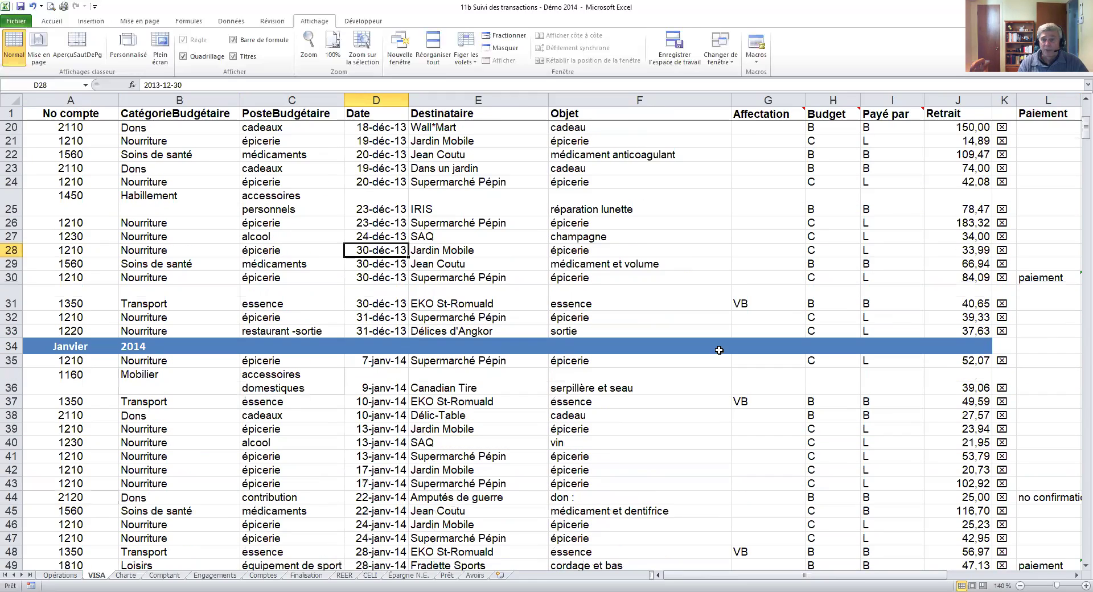
scroll(424, 442, "down", 6)
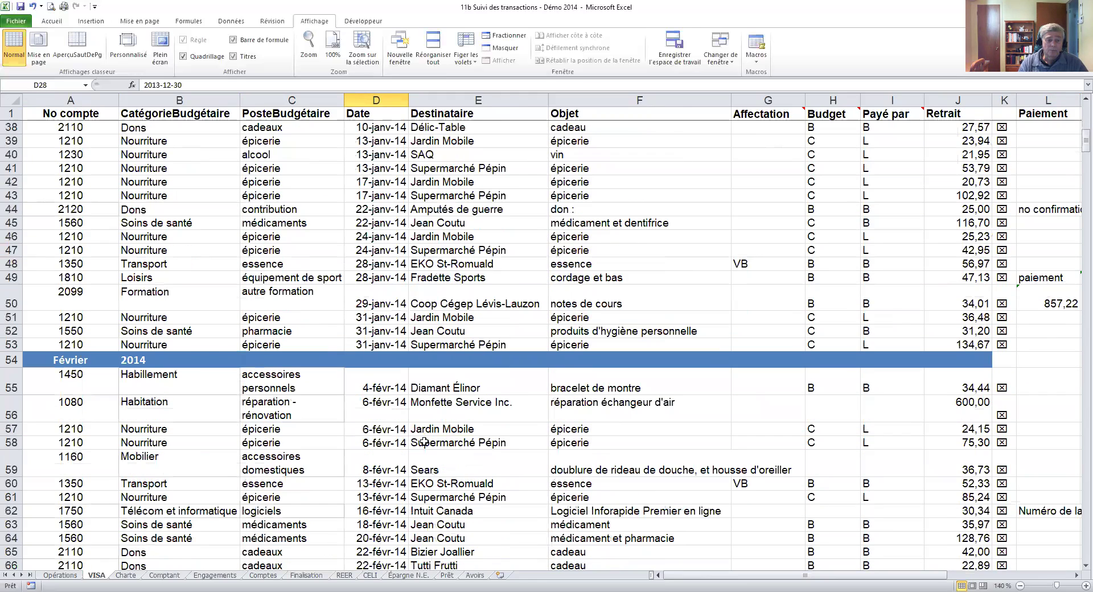
scroll(366, 568, "down", 13)
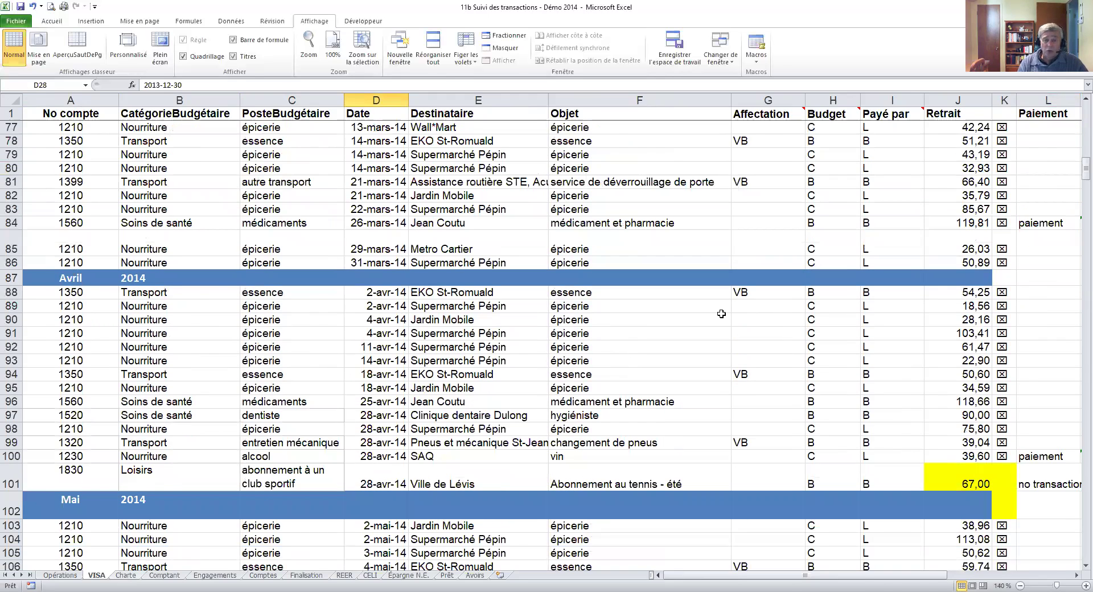
Open the Charte sheet and examine the Revenus d'emploi account numbers from 5110 to 5199
key("ctrl+Page_Down")
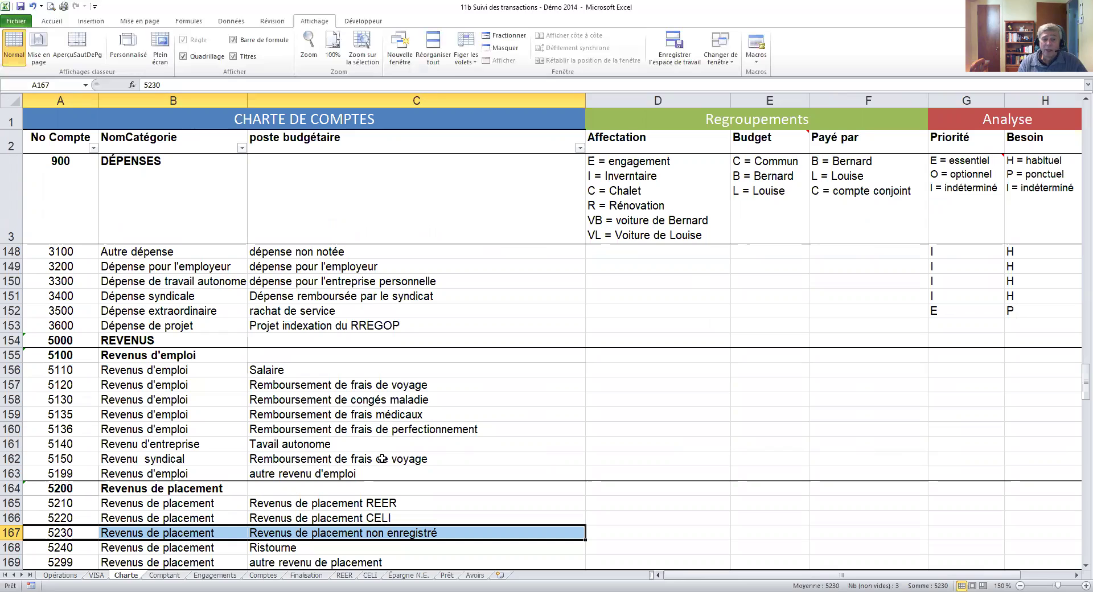
scroll(466, 482, "down", 1)
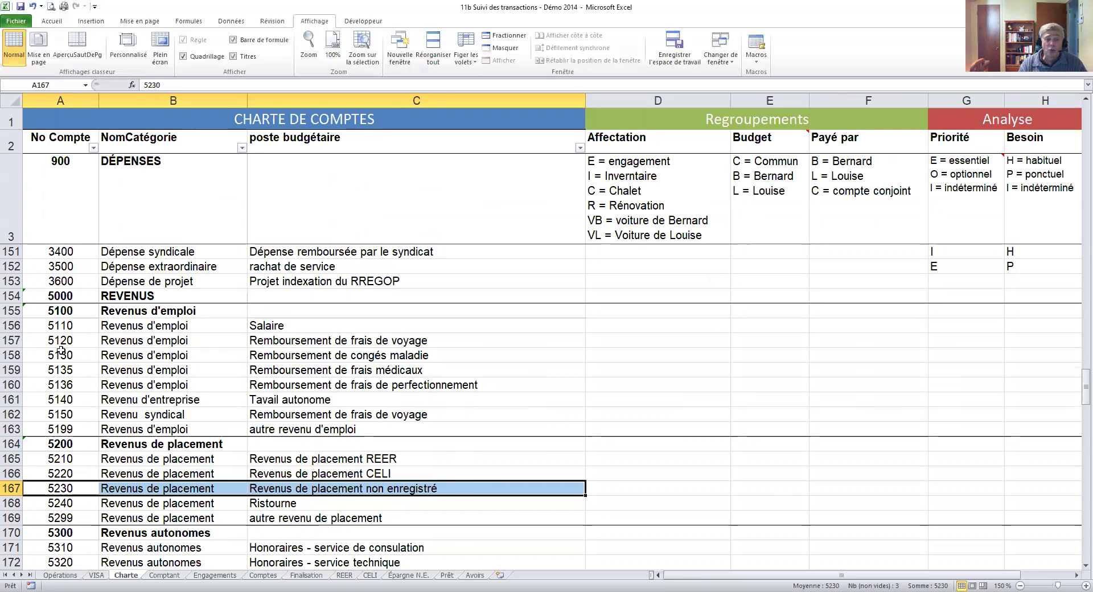
left_click_drag(61, 326, 61, 428)
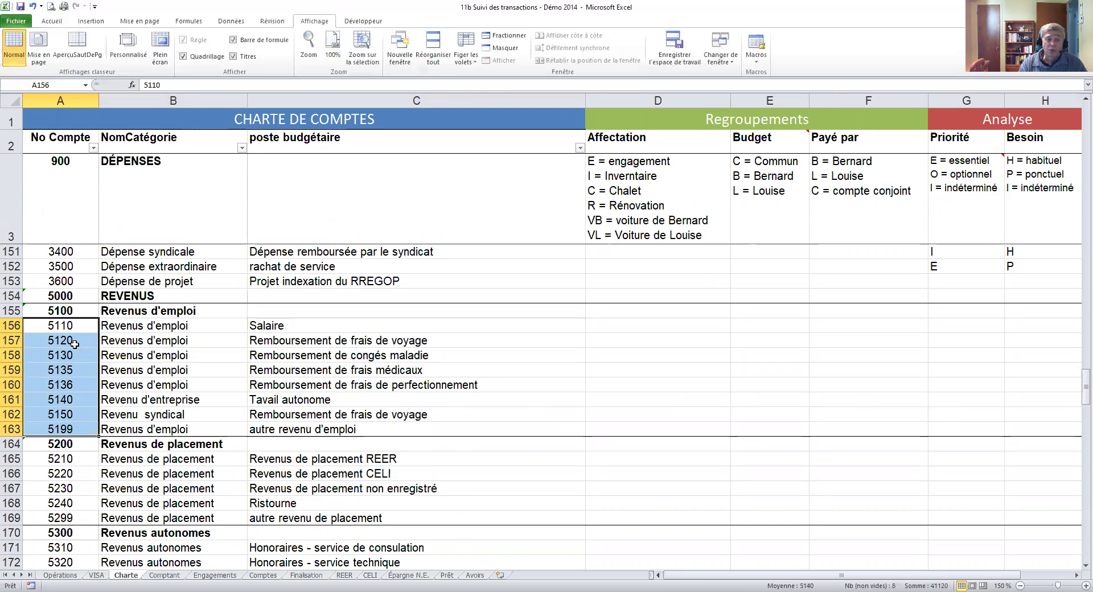
left_click(75, 371, "shift")
left_click(75, 424, "shift")
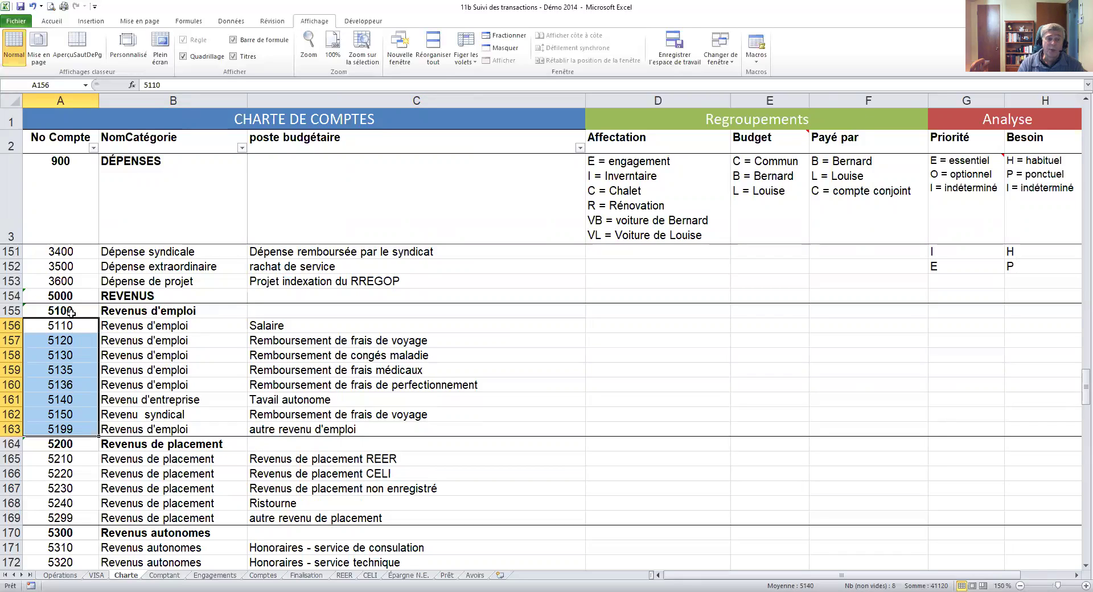
Compare the category headings 5100 and 5200 with their catch-all items "autre revenu d'emploi" and "autre revenu de placement"
left_click(63, 310)
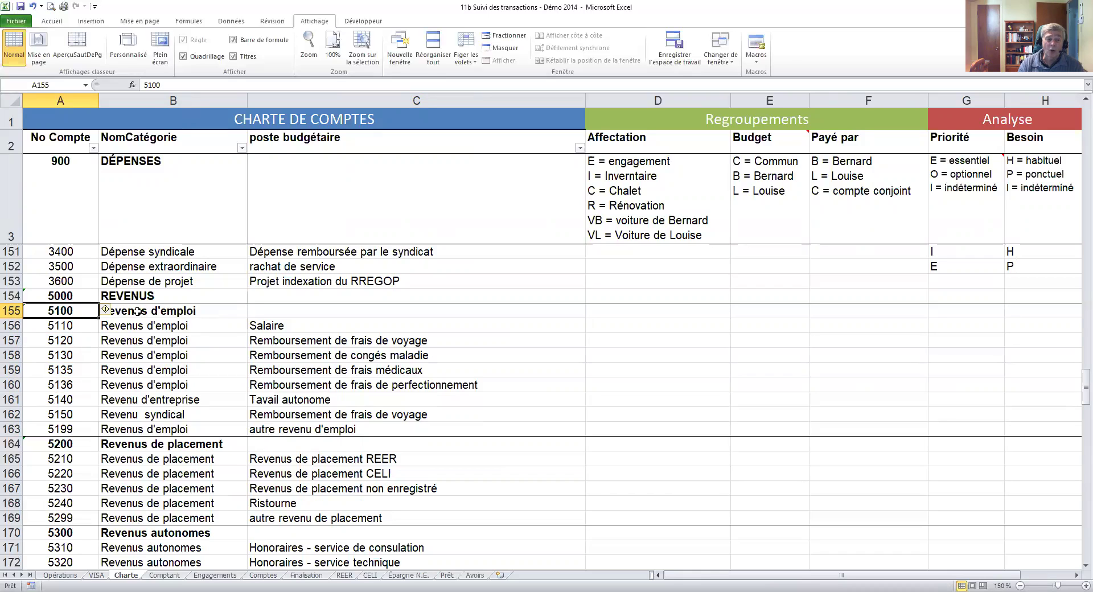
left_click(69, 443)
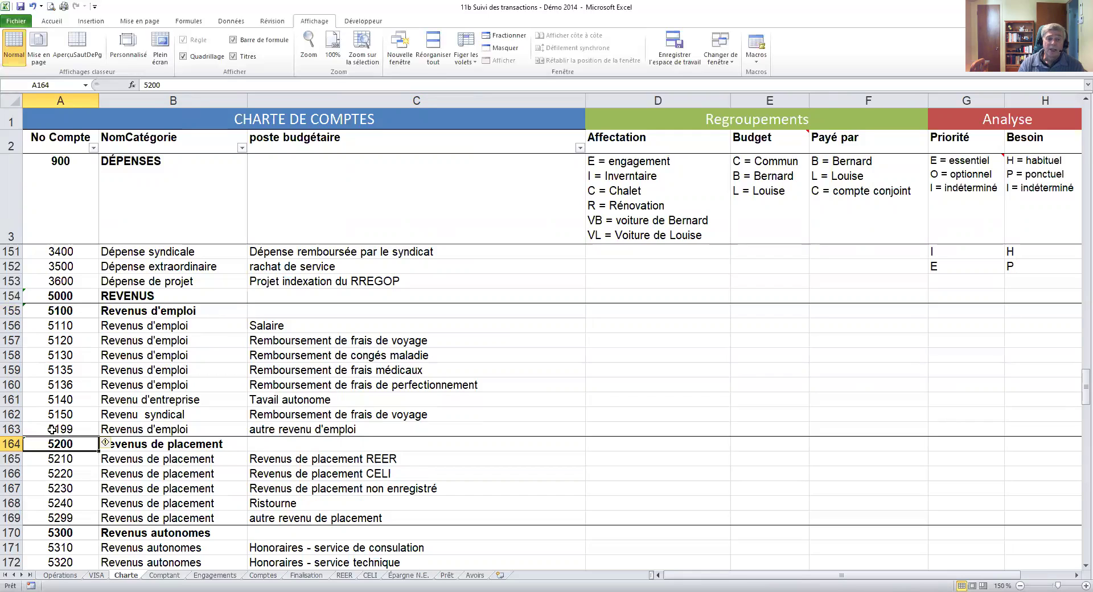
key("Up")
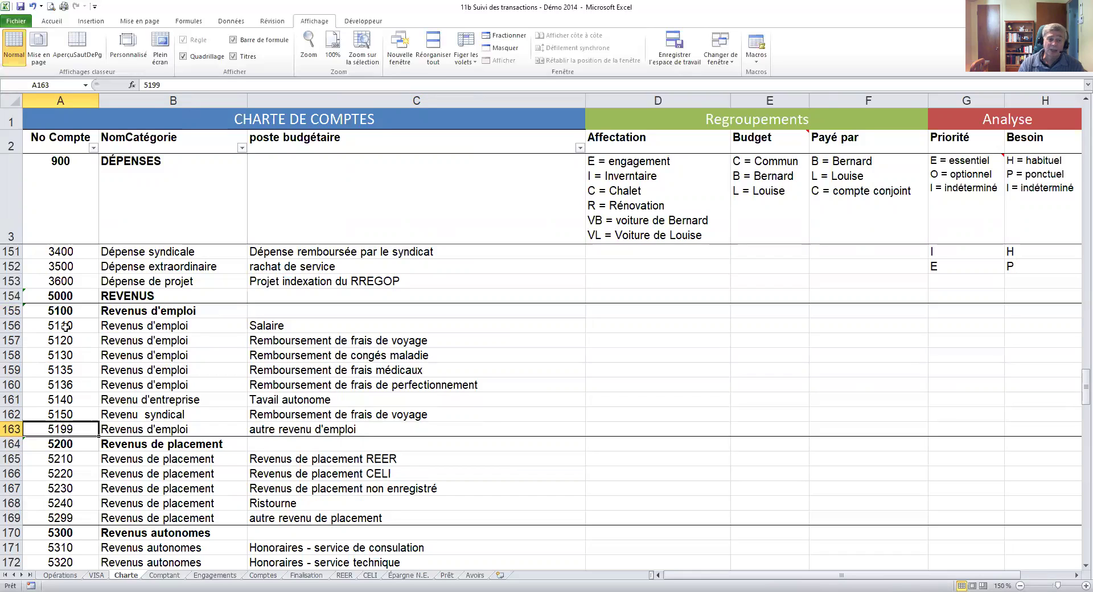
left_click(62, 427)
left_click(285, 429)
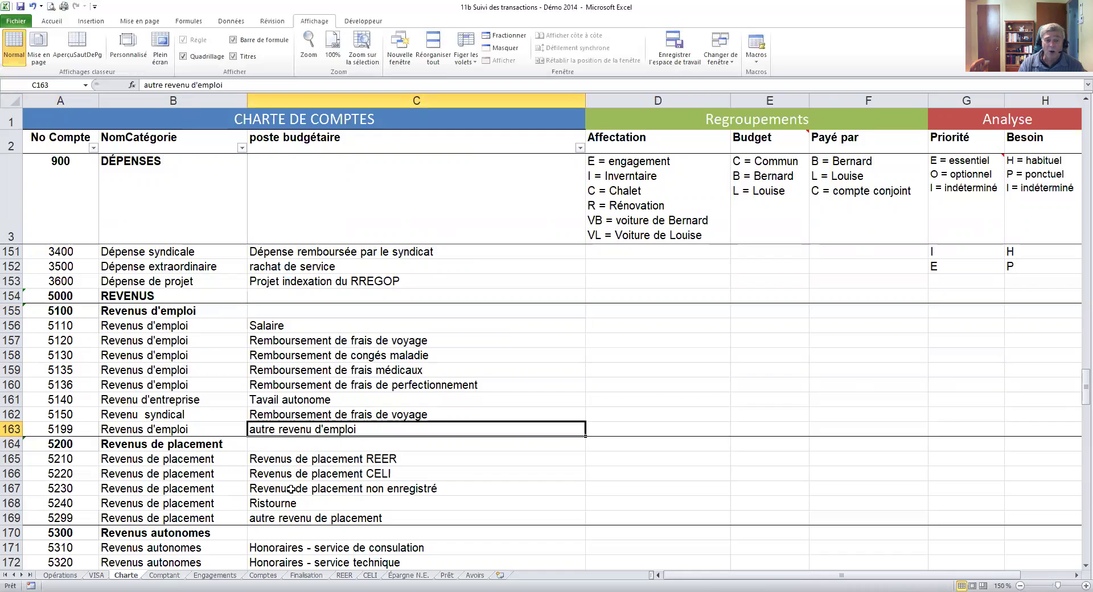
left_click(288, 517)
Look through the remaining income, transfer and purchase categories down to the 9000 Ventes importantes section
scroll(287, 517, "down", 3)
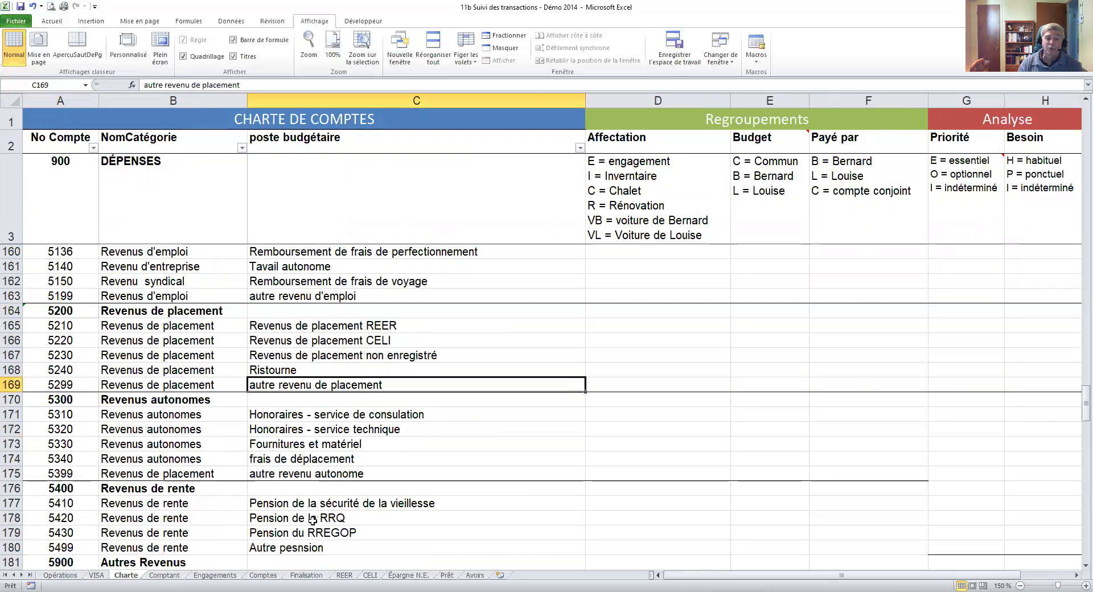
scroll(318, 522, "down", 7)
scroll(318, 522, "down", 8)
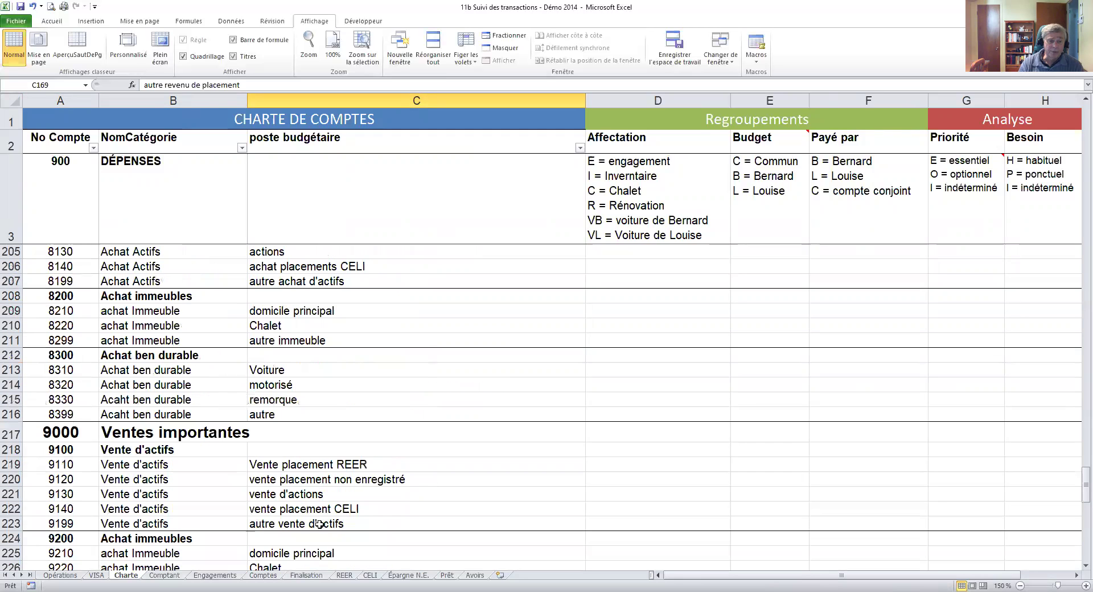
scroll(318, 524, "down", 5)
scroll(385, 563, "up", 2)
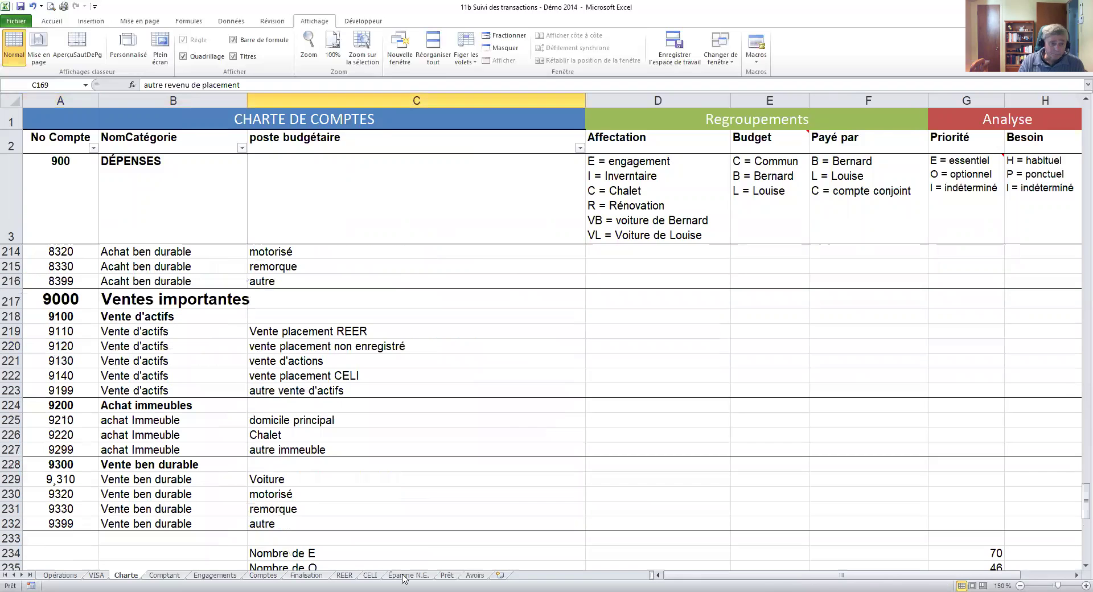
Go back up the chart of accounts through Achats importants and REVENUS to the Vacances - voyages category
scroll(385, 563, "up", 2)
scroll(493, 488, "up", 1)
scroll(493, 488, "right", 2)
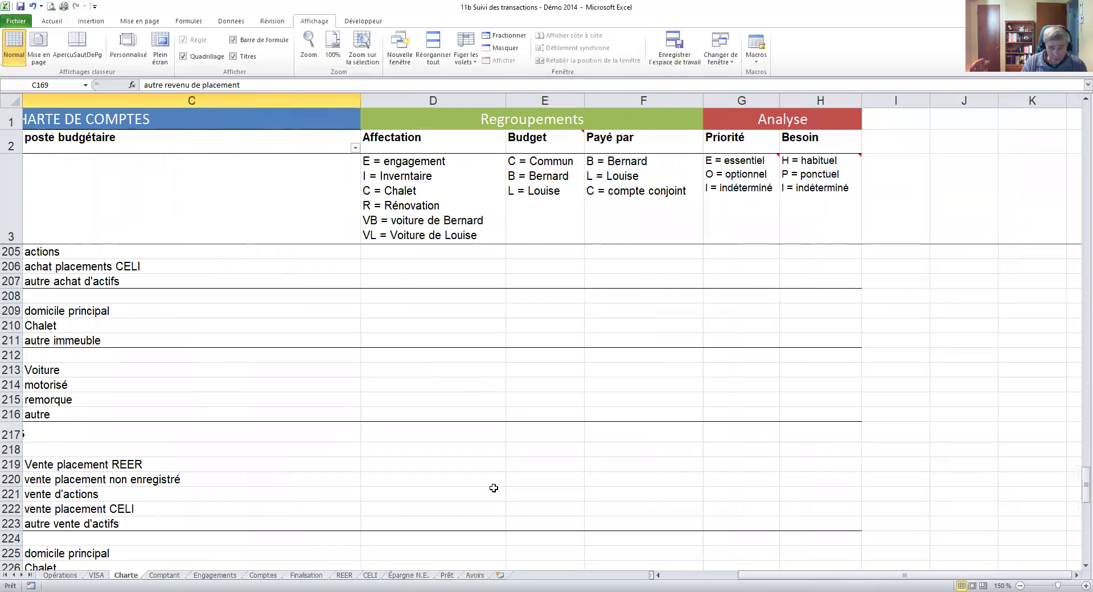
scroll(631, 495, "up", 4)
scroll(630, 495, "left", 2)
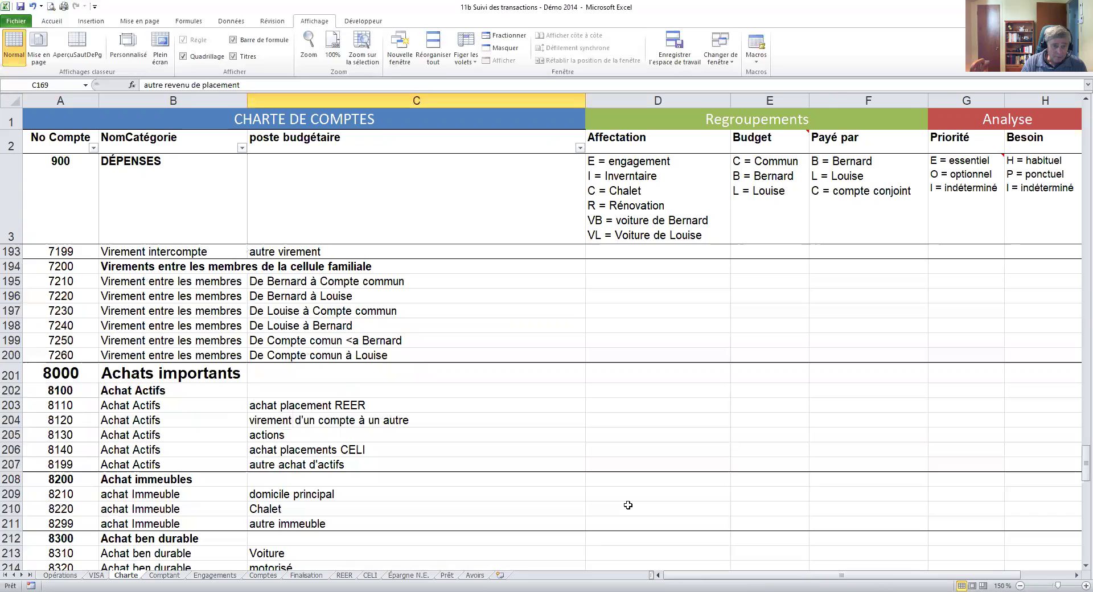
scroll(635, 479, "up", 14)
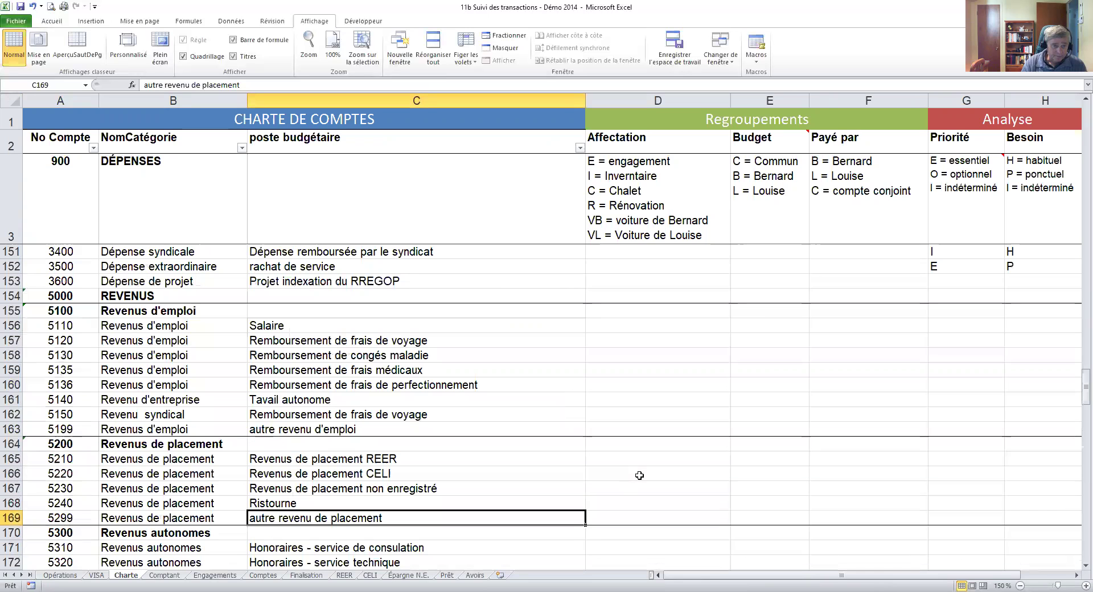
scroll(360, 408, "up", 14)
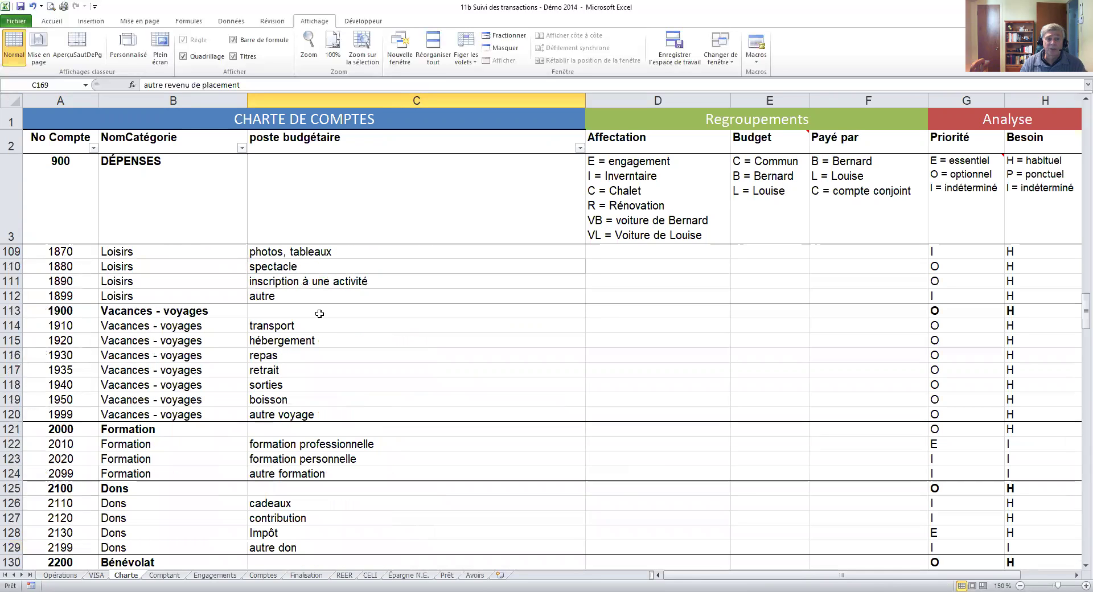
Check the catch-all items "autre voyage" in C120 and "autre formation" in C124
left_click(269, 411)
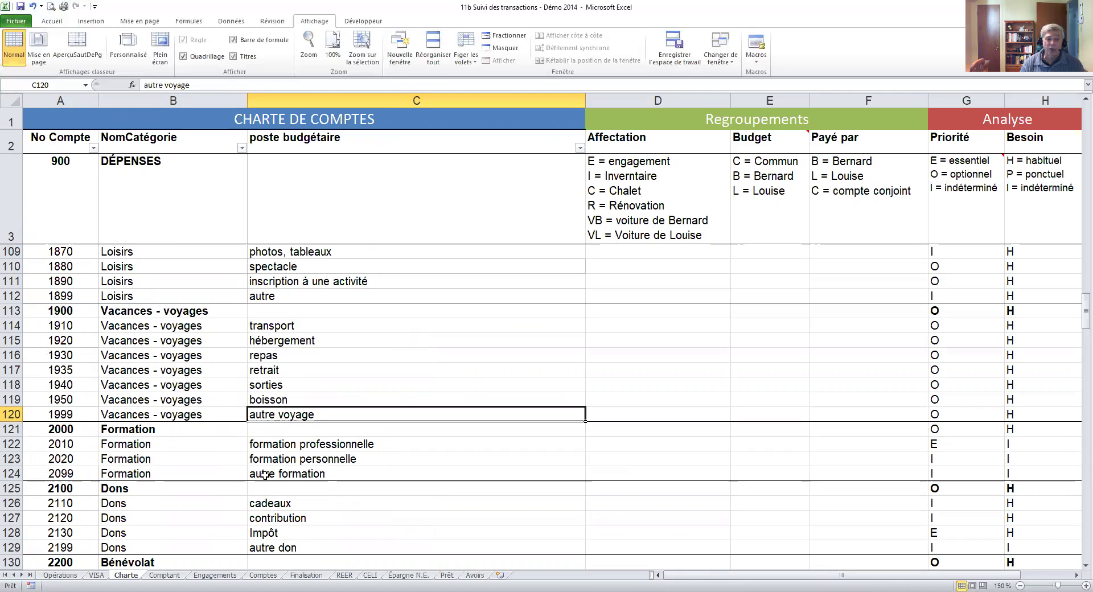
key("Down")
key("Left")
key("Down")
key("Down")
key("Down")
key("Right")
Check the catch-all "autre" items that close the Loisirs, Télécom et informatique and Services professionnels categories
scroll(143, 483, "up", 4)
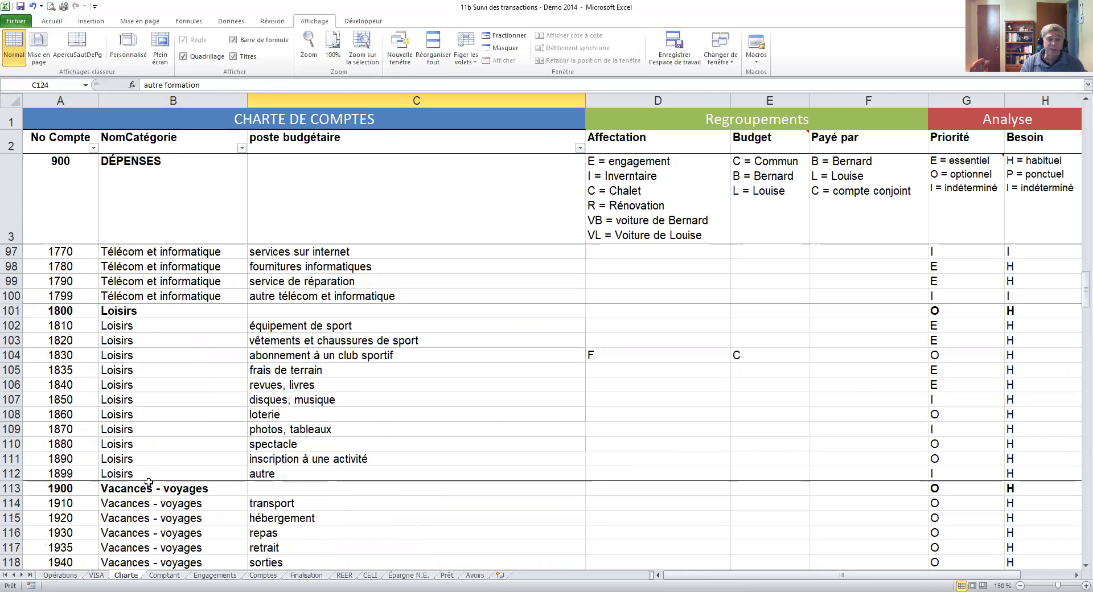
left_click(274, 474)
scroll(274, 476, "up", 4)
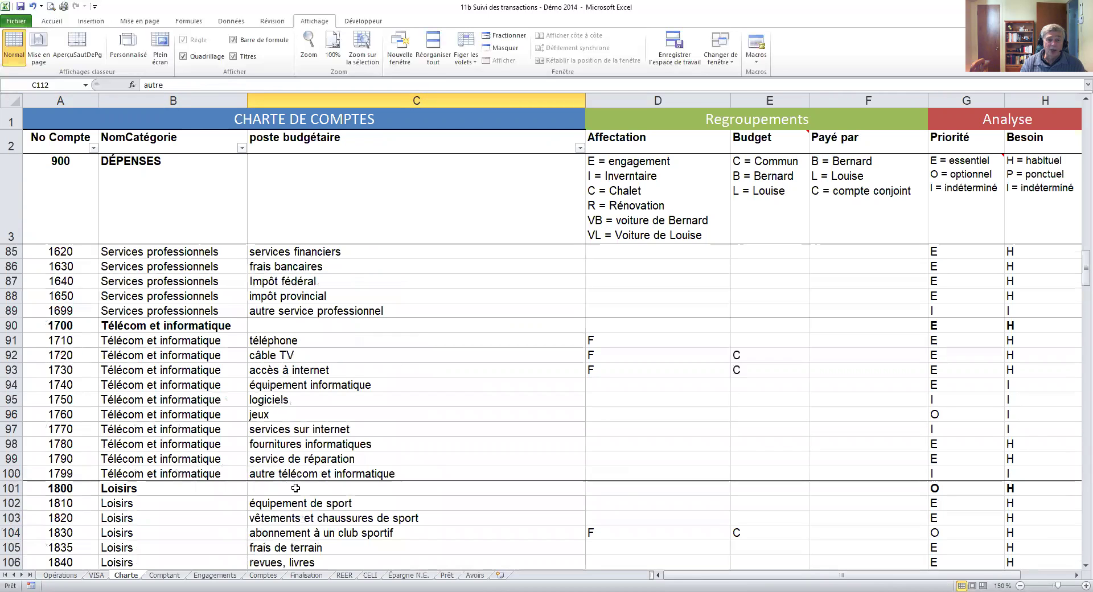
left_click(274, 476)
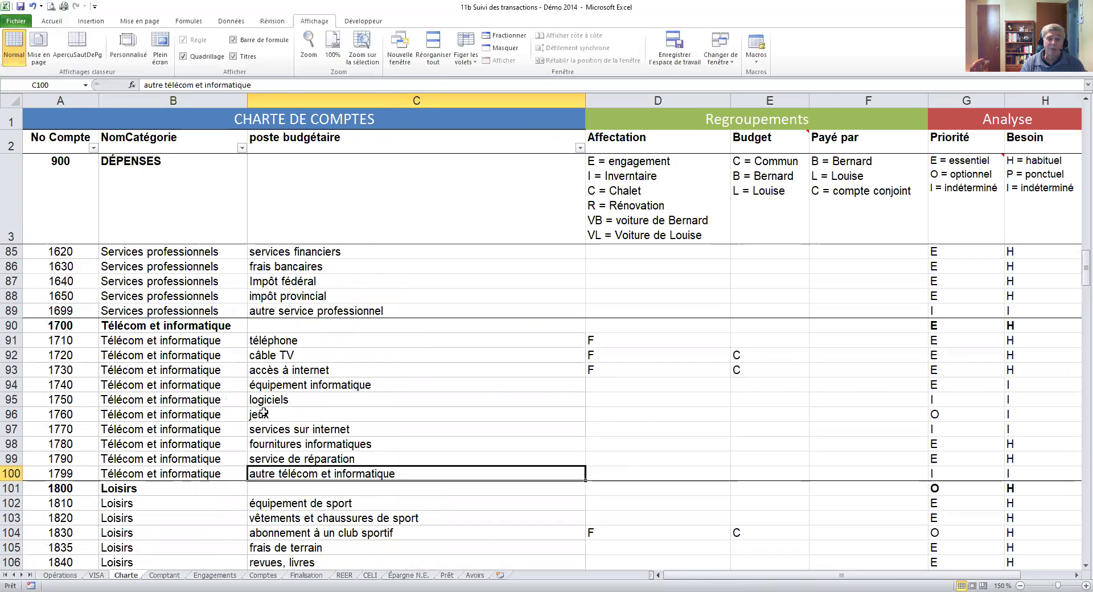
scroll(270, 326, "up", 2)
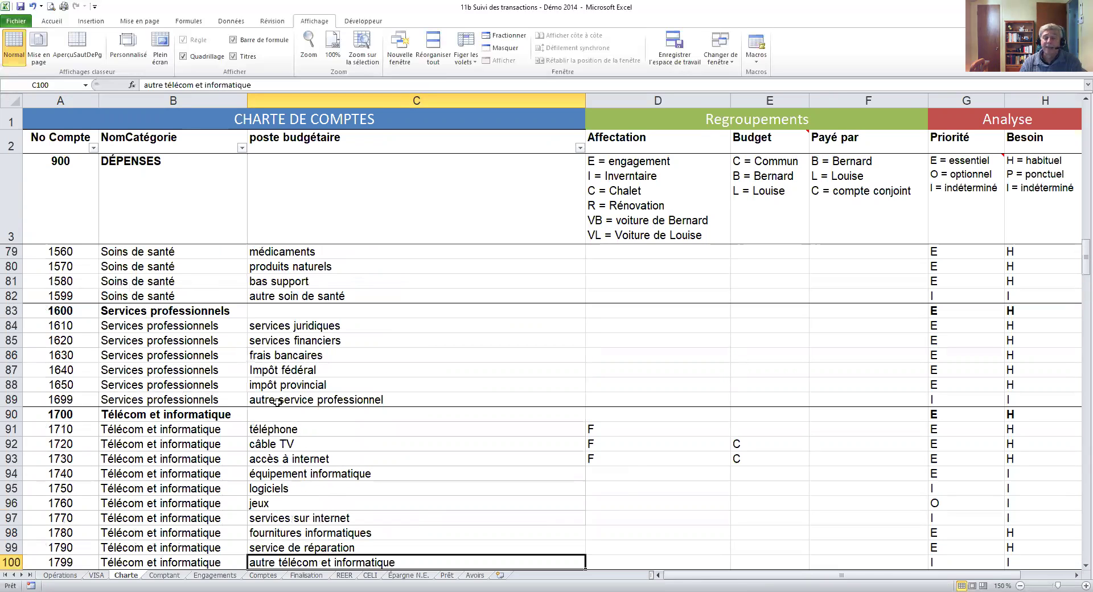
left_click(300, 401)
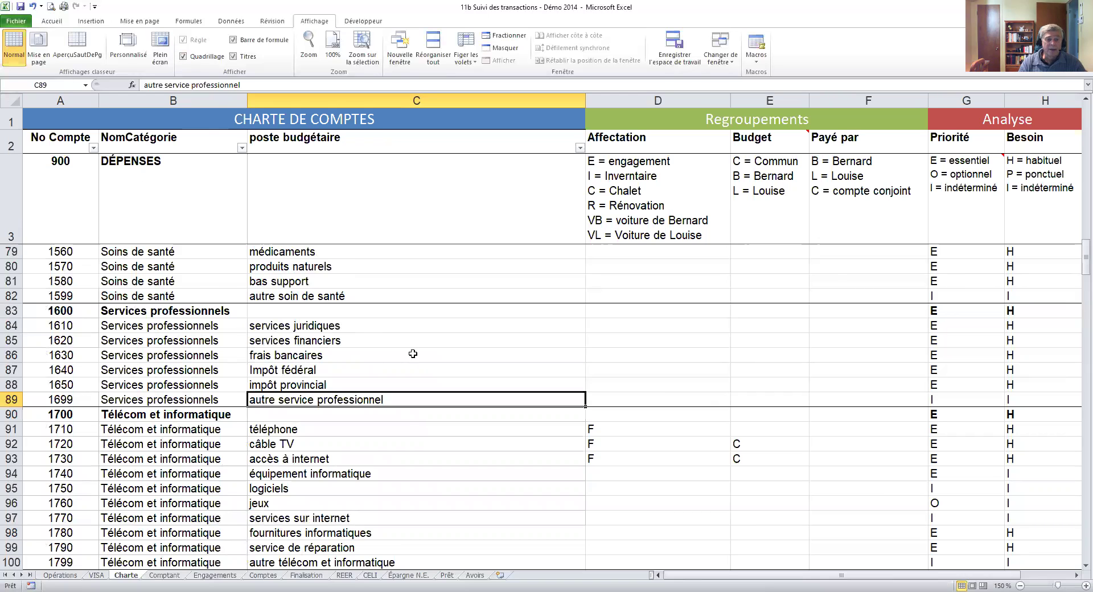
Examine the account number 1360 and the Transport category name in row 58
scroll(413, 354, "up", 4)
scroll(278, 400, "up", 3)
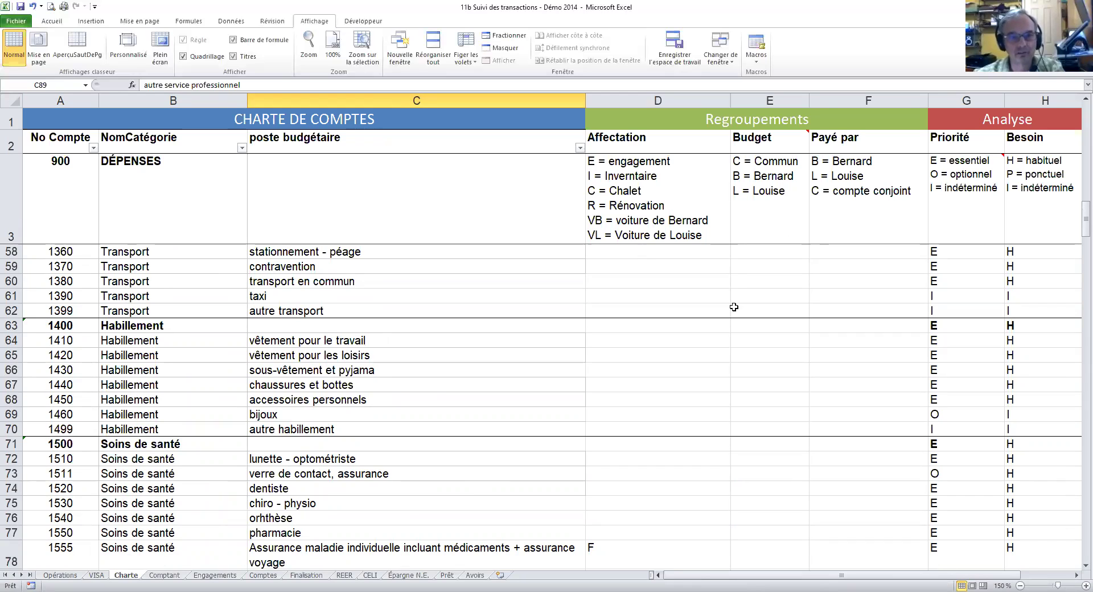
left_click(63, 253)
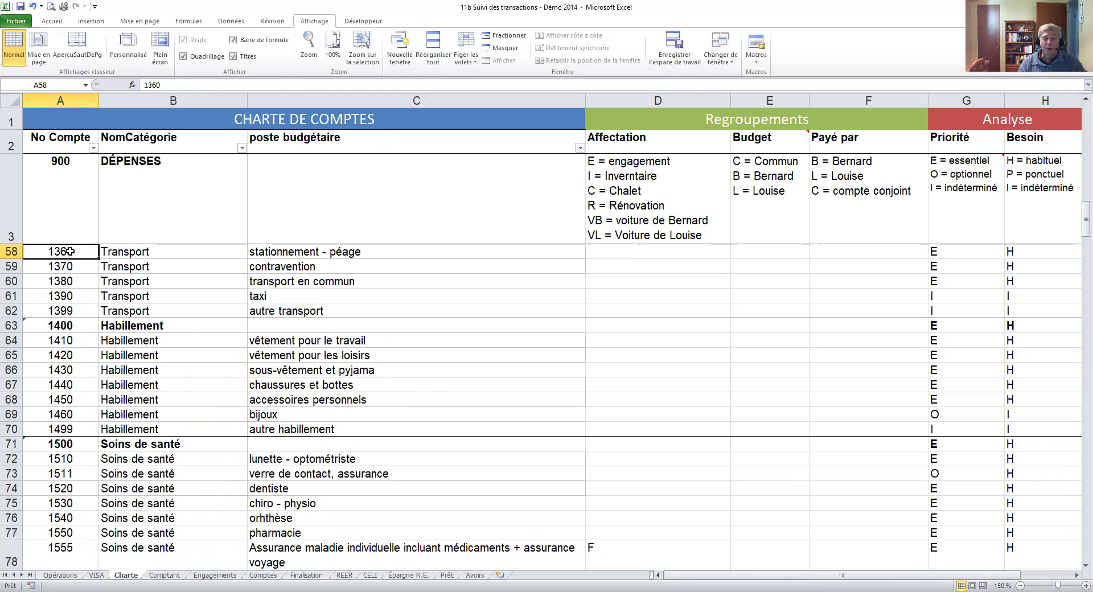
left_click(131, 255)
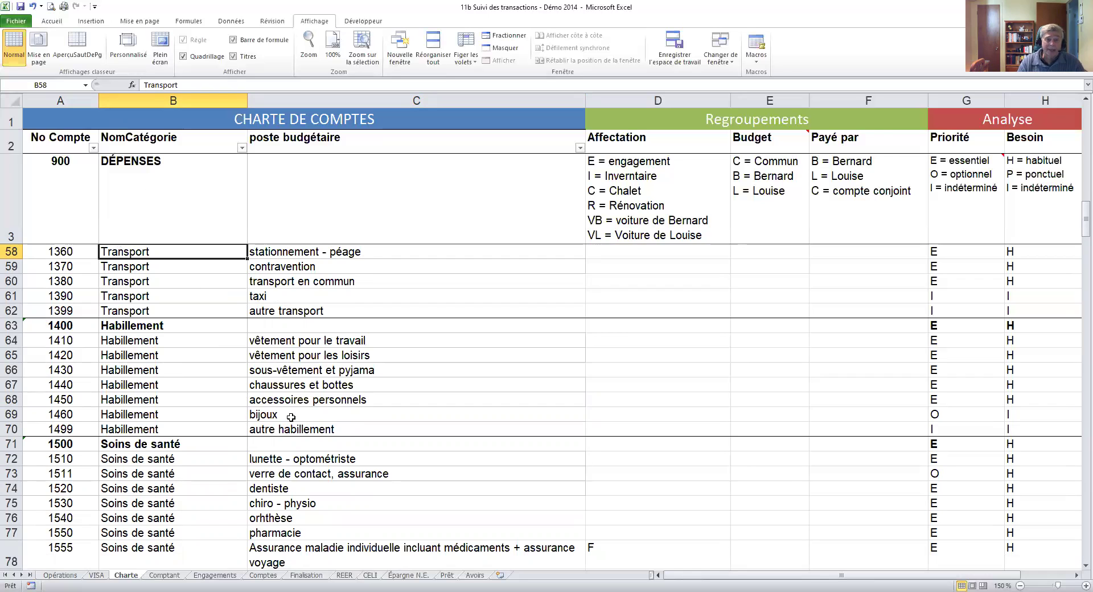
Check the Transport category in B55 and look through the expense categories up to Mobilier and Habitation
scroll(361, 456, "up", 2)
left_click(230, 295)
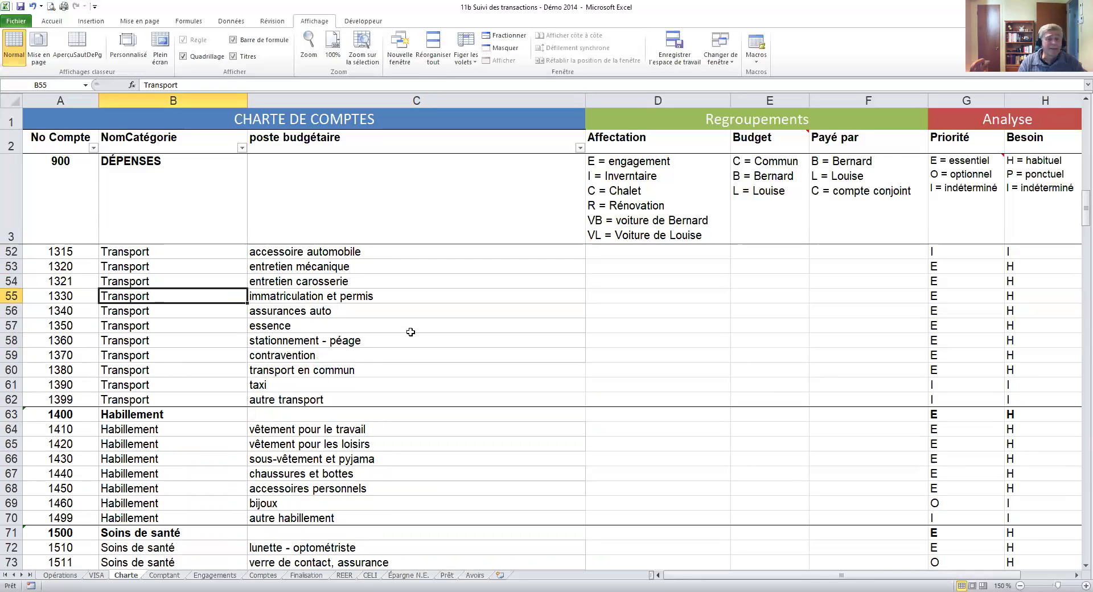
scroll(411, 333, "up", 6)
scroll(419, 351, "up", 6)
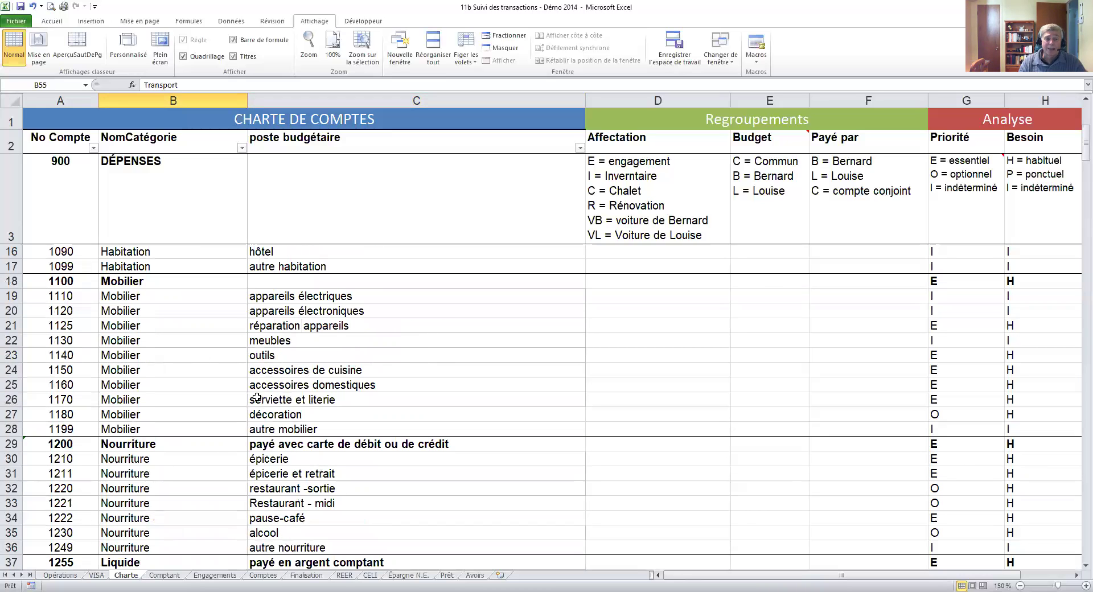
Examine the account number and Transport category of the car purchase item in row 51, plus the Liquide budget items in C43 and C44
scroll(257, 398, "up", 4)
scroll(276, 377, "down", 13)
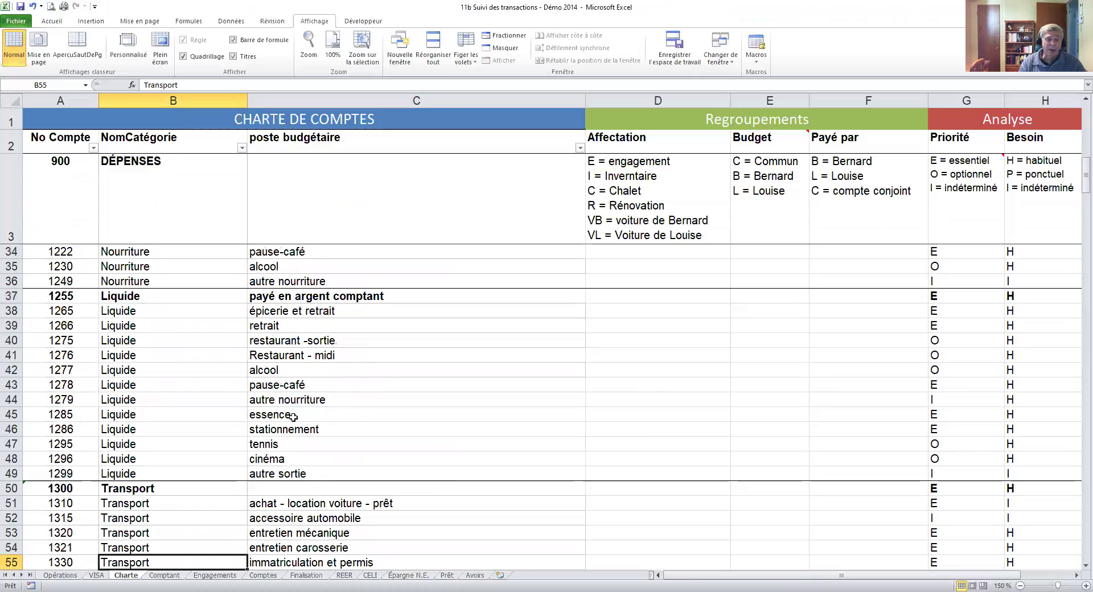
left_click(125, 370)
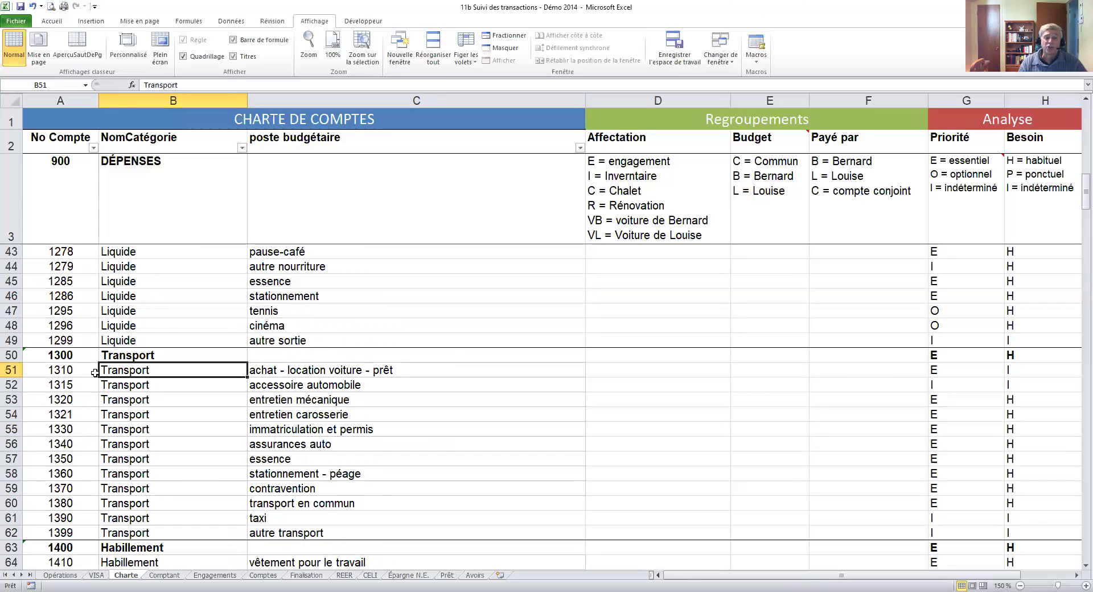
left_click(58, 372)
left_click(137, 371)
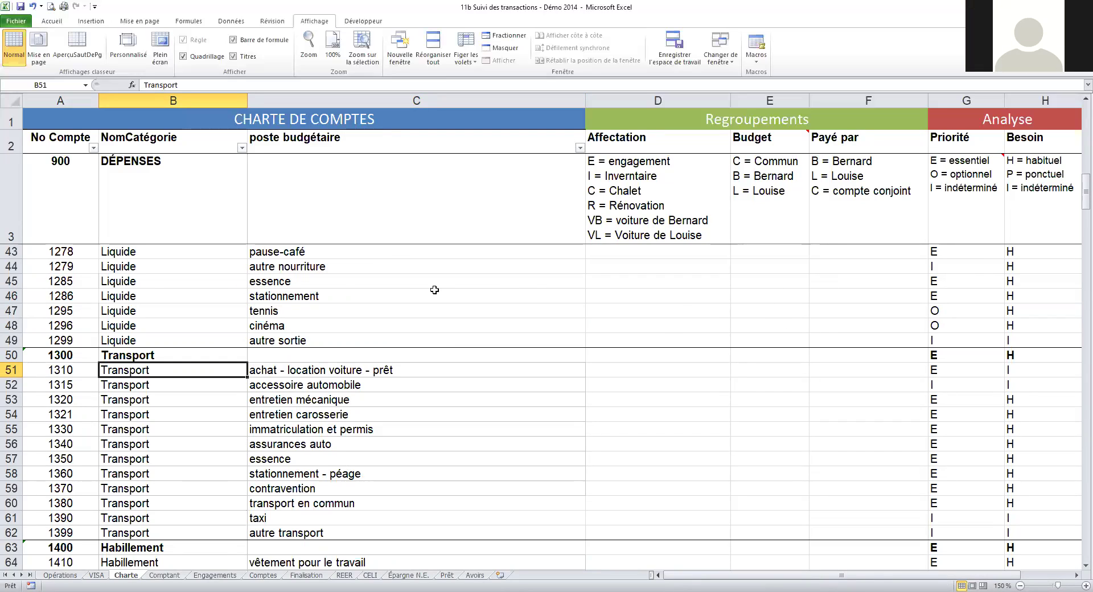
left_click(346, 256)
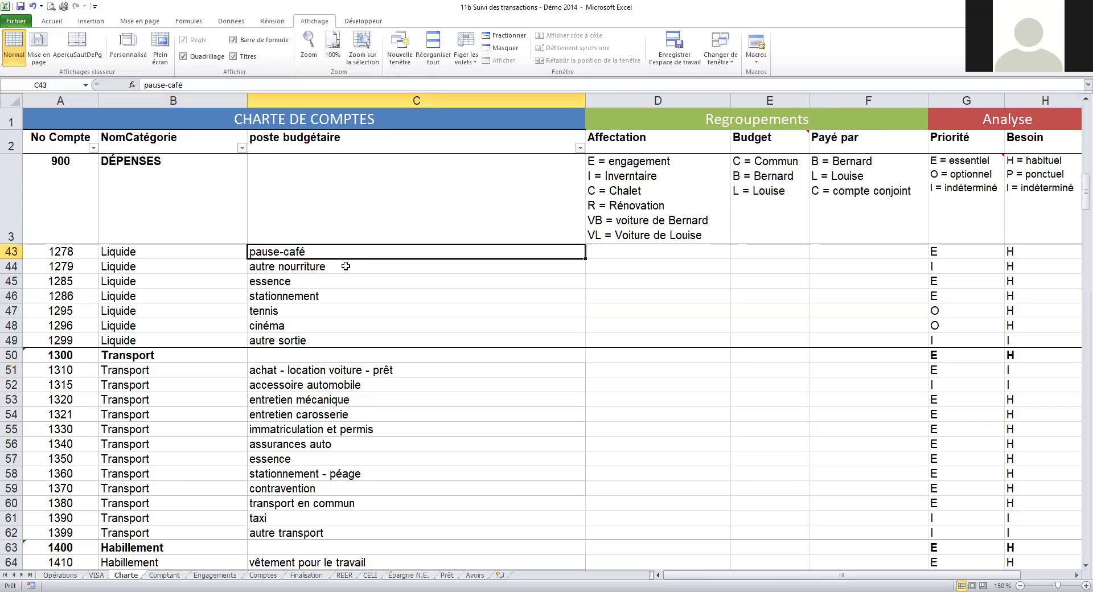
left_click(346, 270)
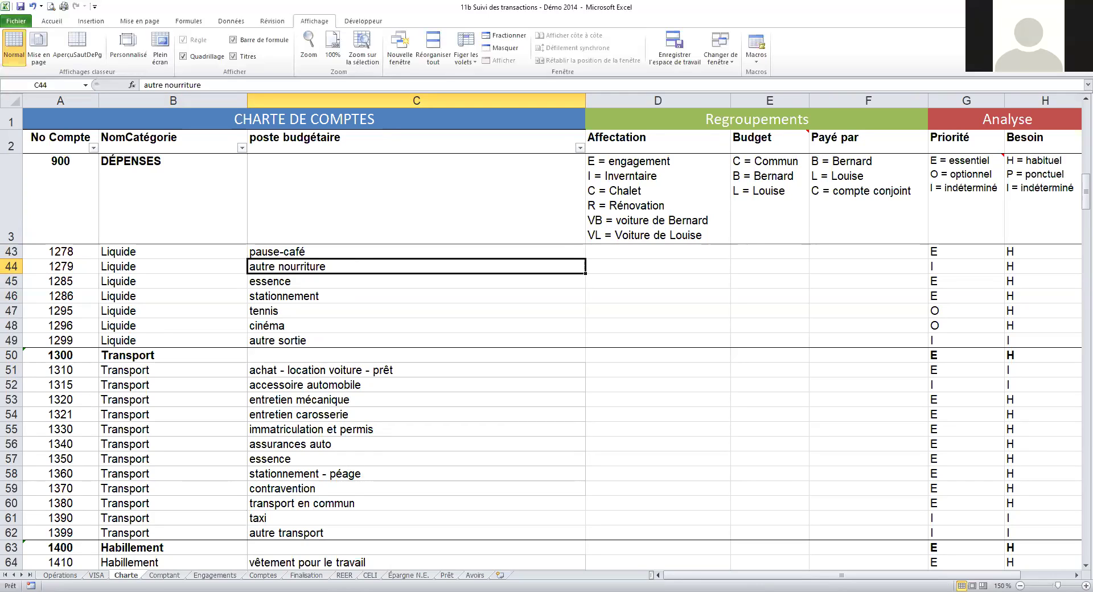
On the VISA sheet, go back to the December 2013 block and select the whole fuel transaction in row 14
left_click(97, 575)
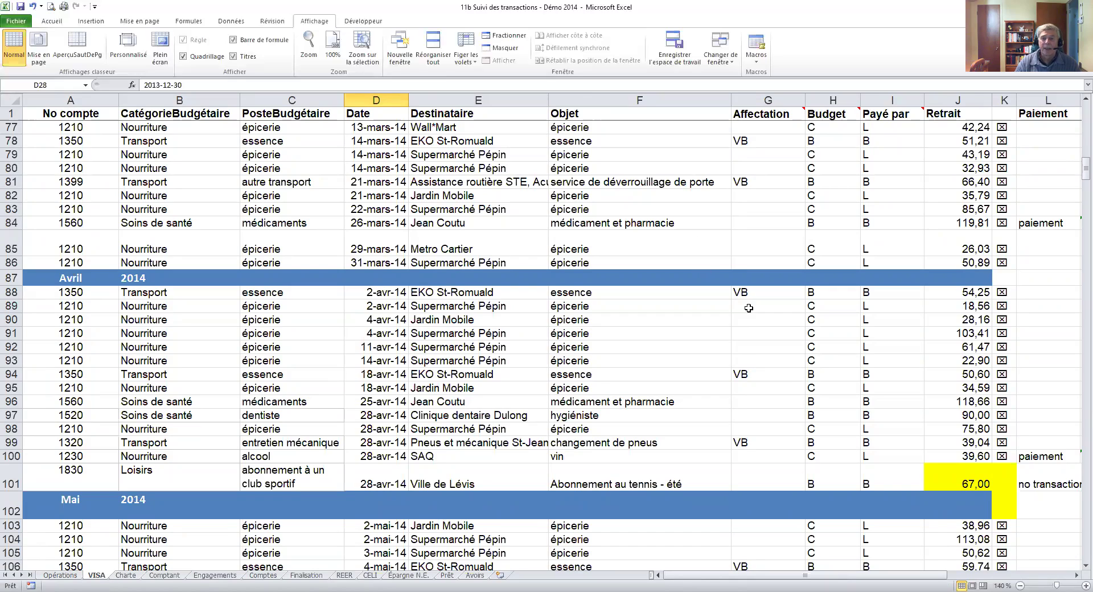
scroll(858, 432, "up", 12)
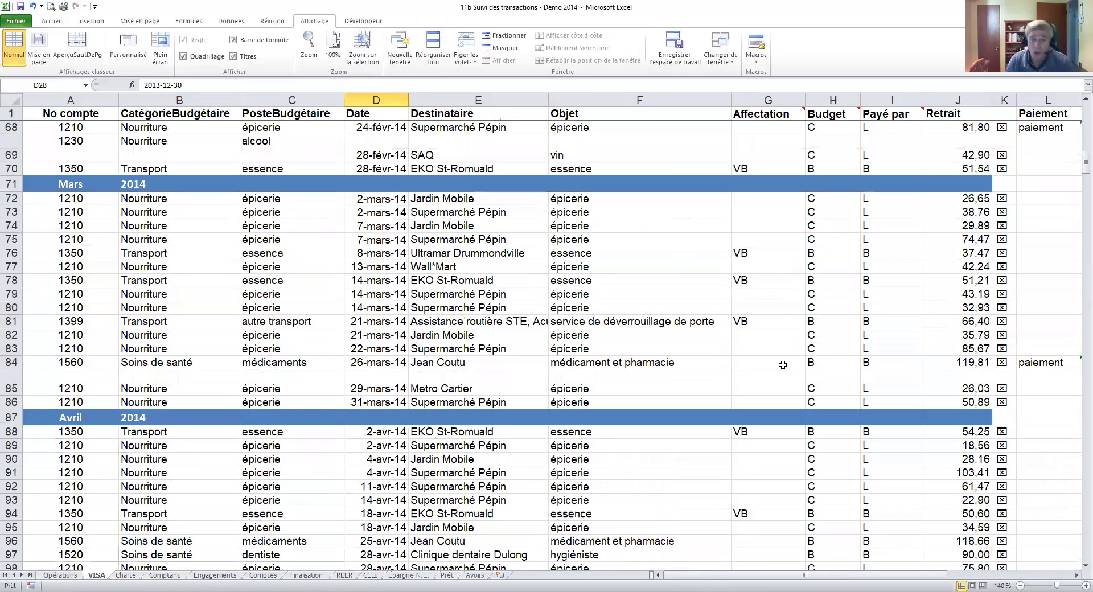
scroll(387, 150, "up", 4)
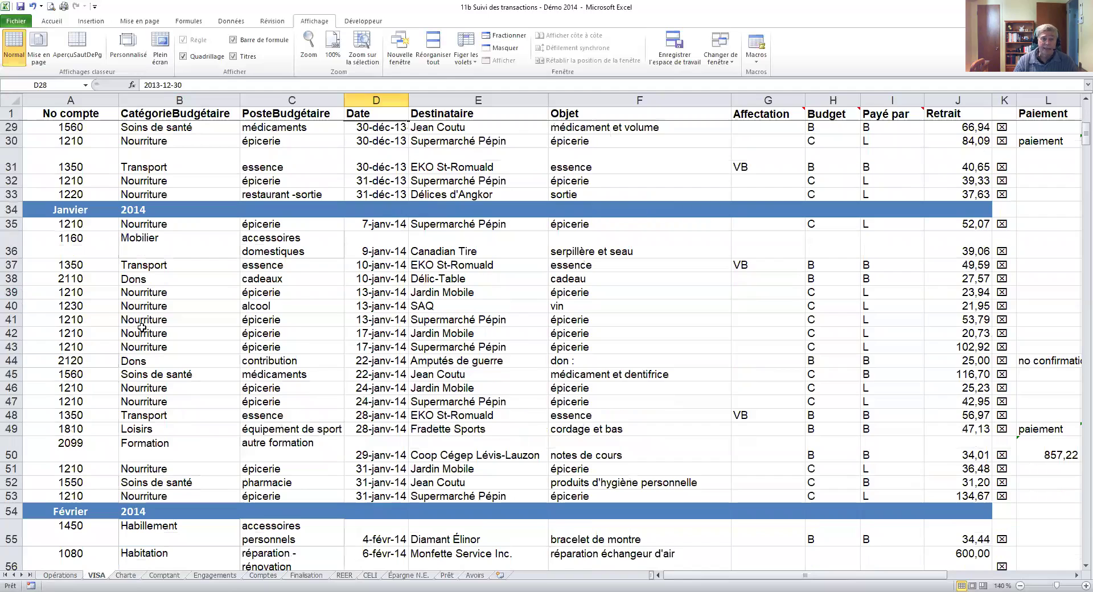
scroll(143, 329, "up", 5)
scroll(189, 290, "up", 4)
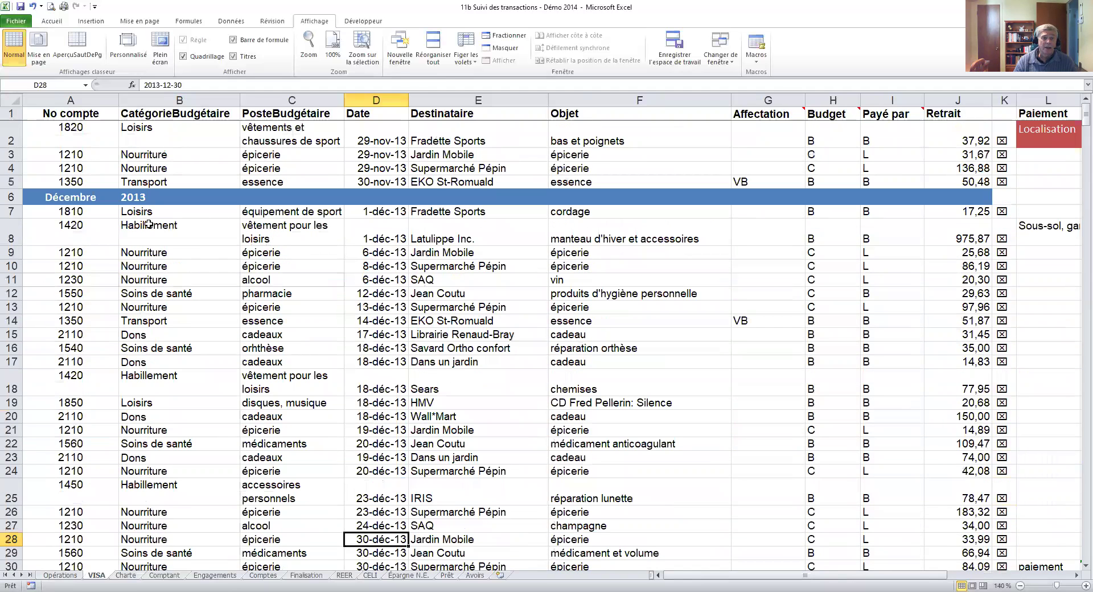
left_click(161, 322)
left_click(16, 320)
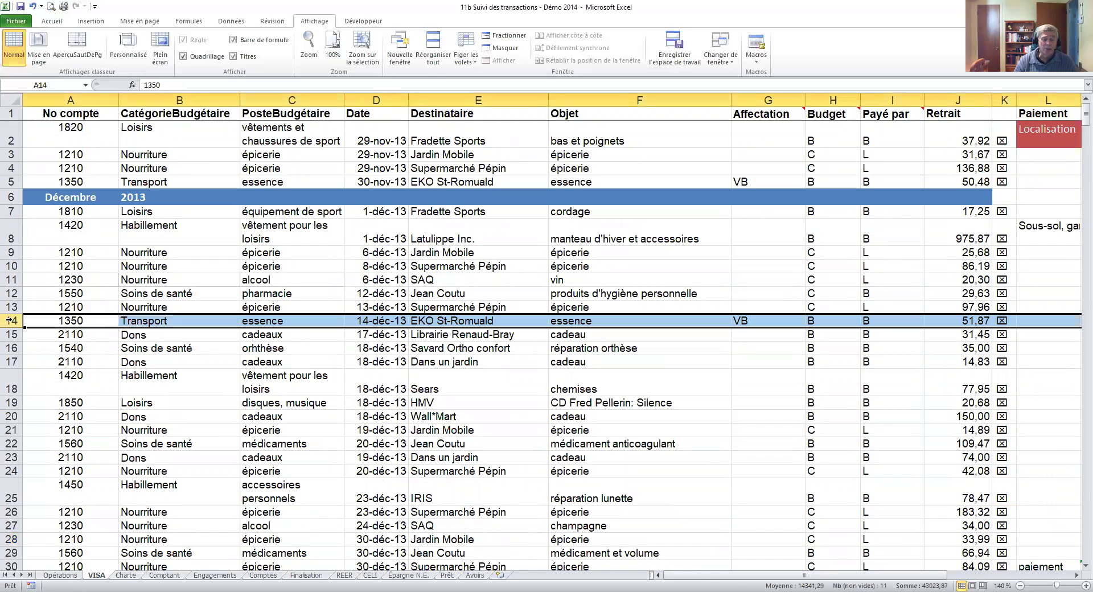
Check the budget item, date, recipient and object of the fuel transaction in row 14
left_click(301, 320)
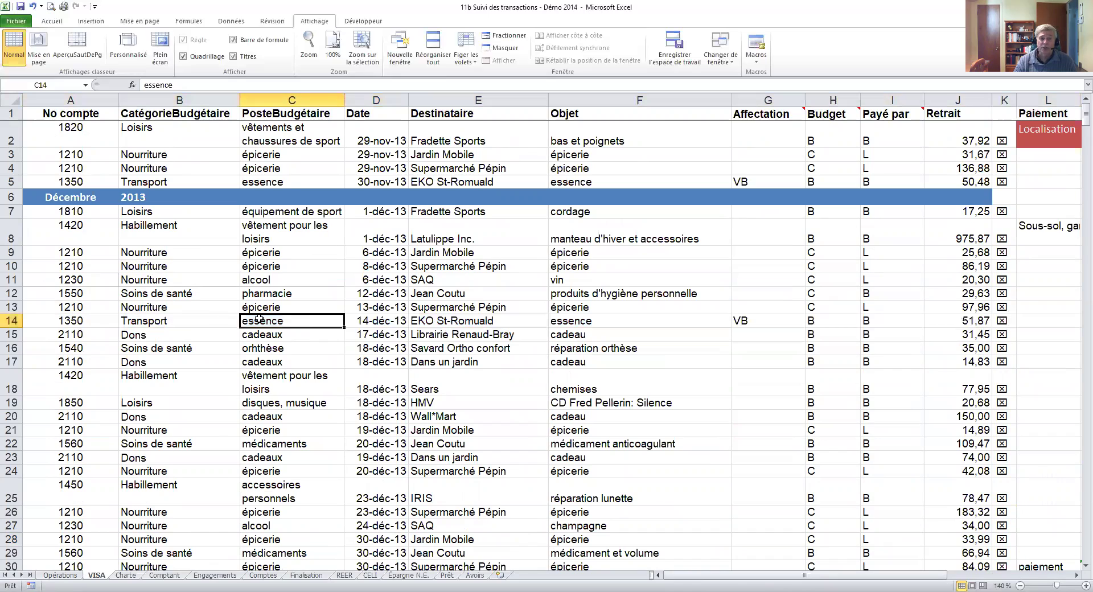
left_click(385, 320)
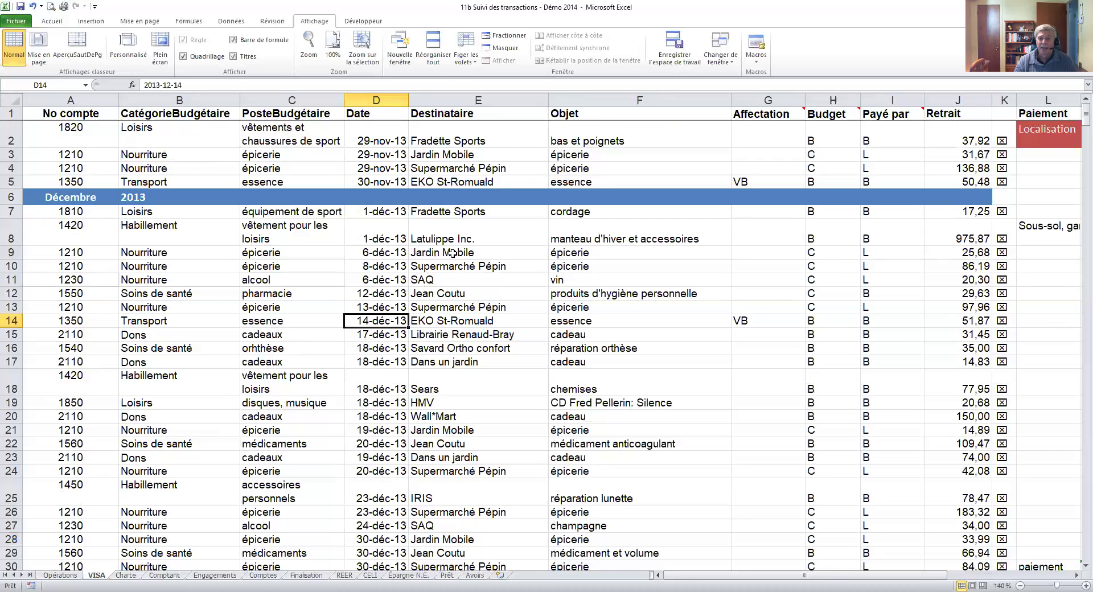
left_click(427, 320)
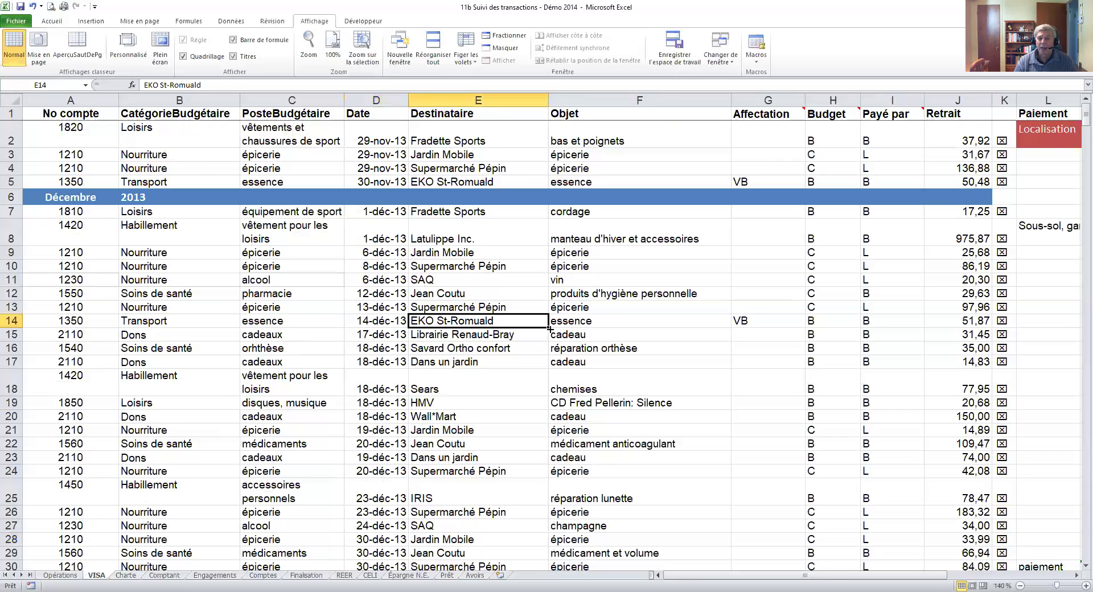
left_click(569, 322)
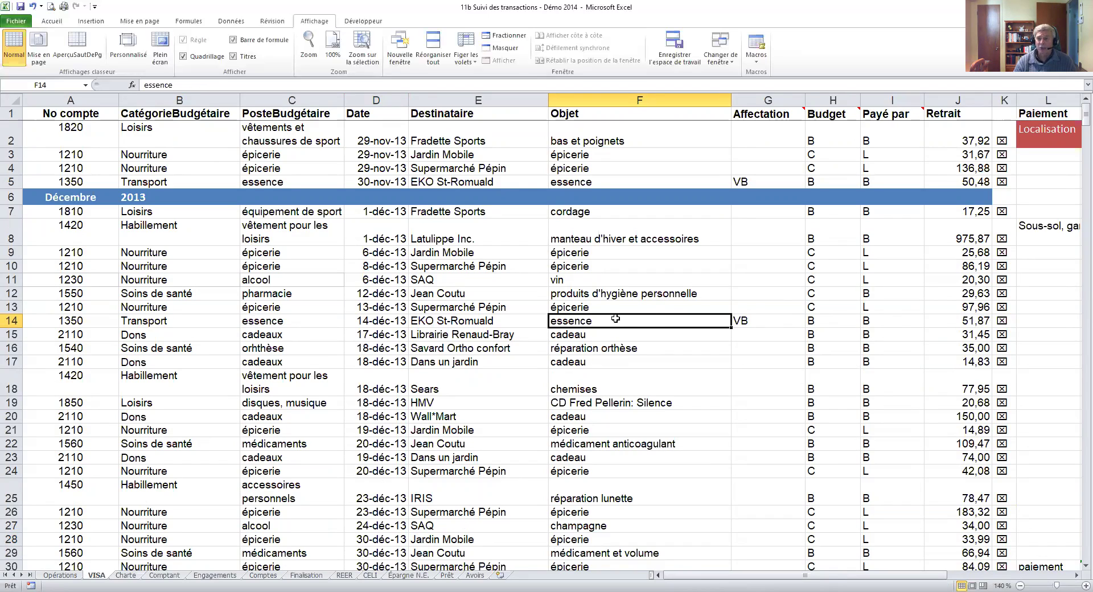
Examine the late-December transaction in row 30 together with its "paiement" mark and the Montant column
scroll(461, 441, "down", 3)
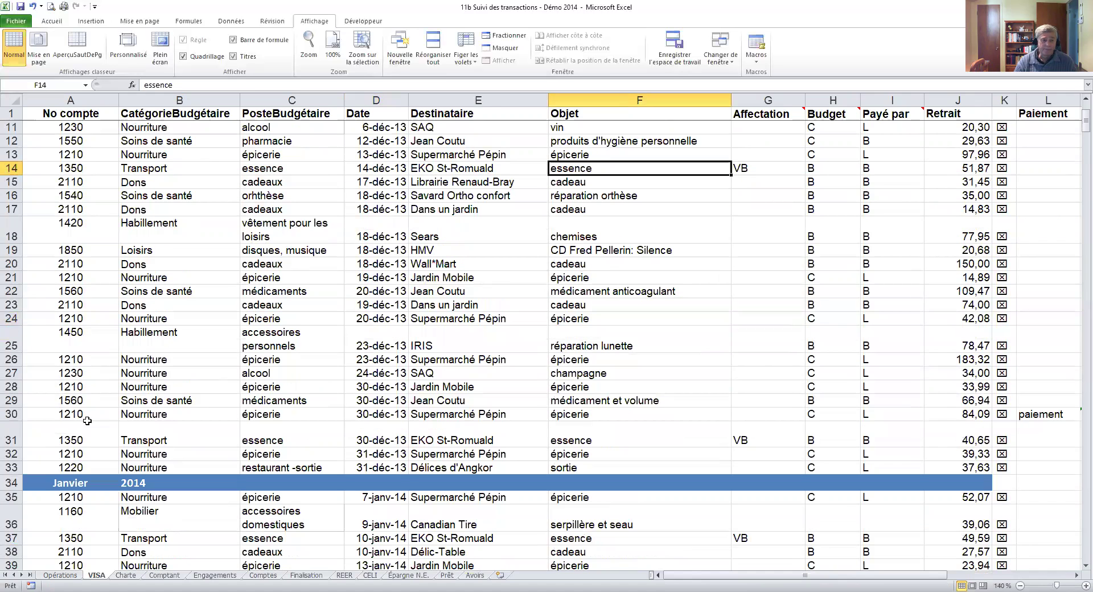
left_click(13, 427)
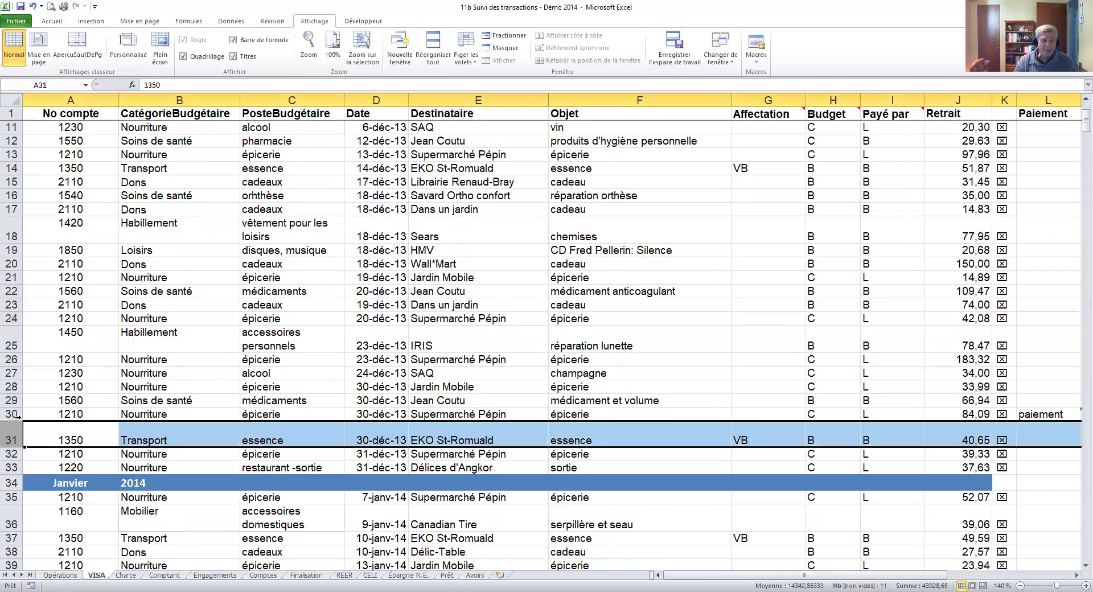
left_click(13, 414)
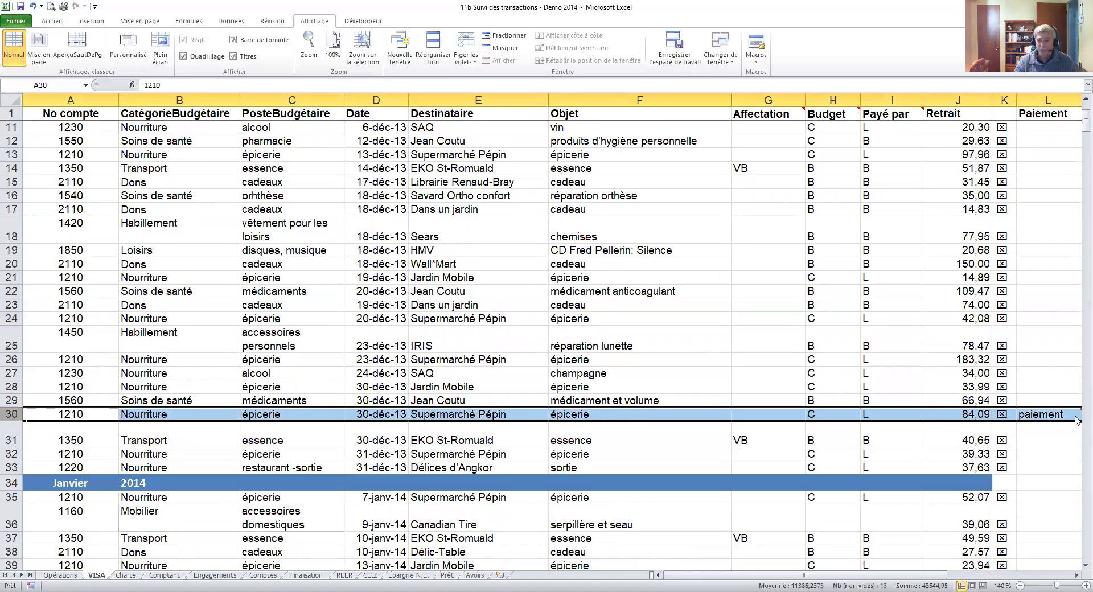
left_click(1050, 413)
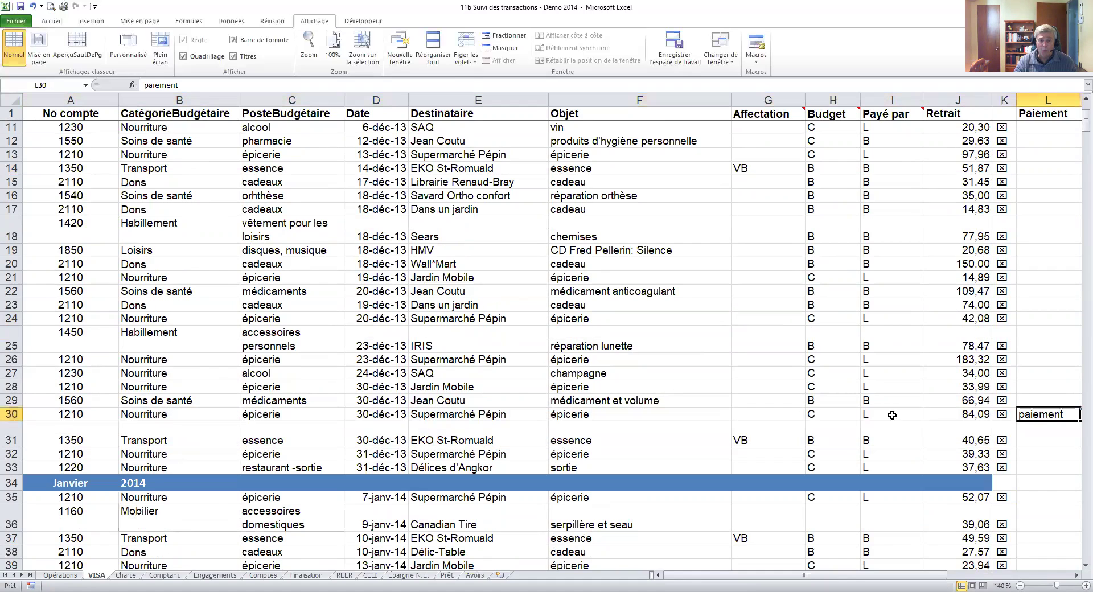
left_click(1076, 575)
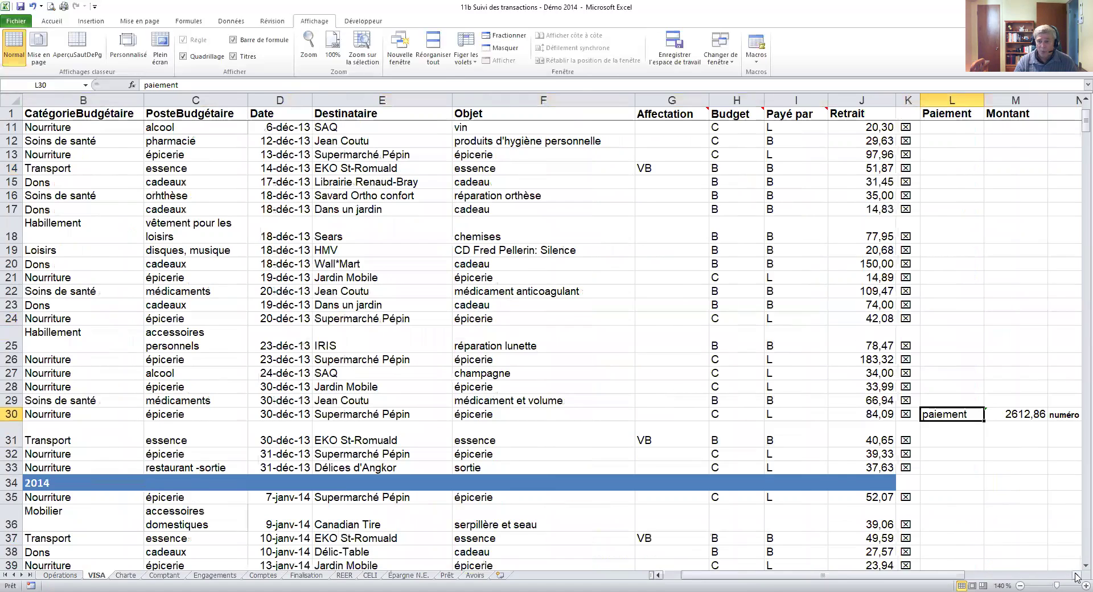
left_click(1076, 576)
Check the following "paiement" marks in the Paiement column, including those in L49 and L84
scroll(1053, 517, "down", 5)
scroll(984, 420, "down", 2)
left_click(825, 309)
left_click(833, 376)
scroll(831, 396, "down", 2)
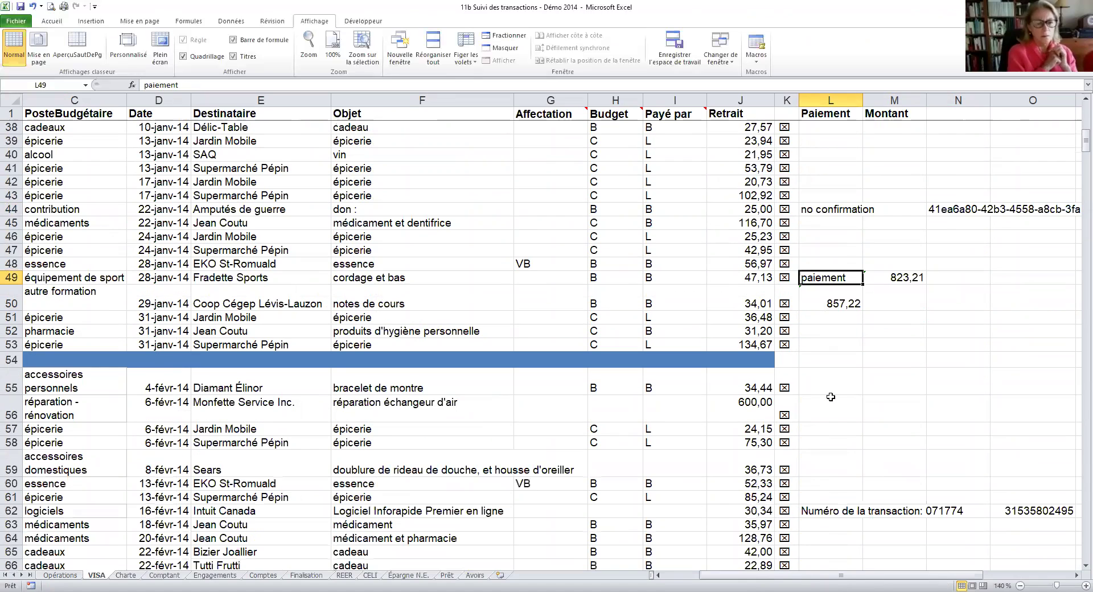
scroll(834, 399, "down", 1)
scroll(837, 405, "down", 6)
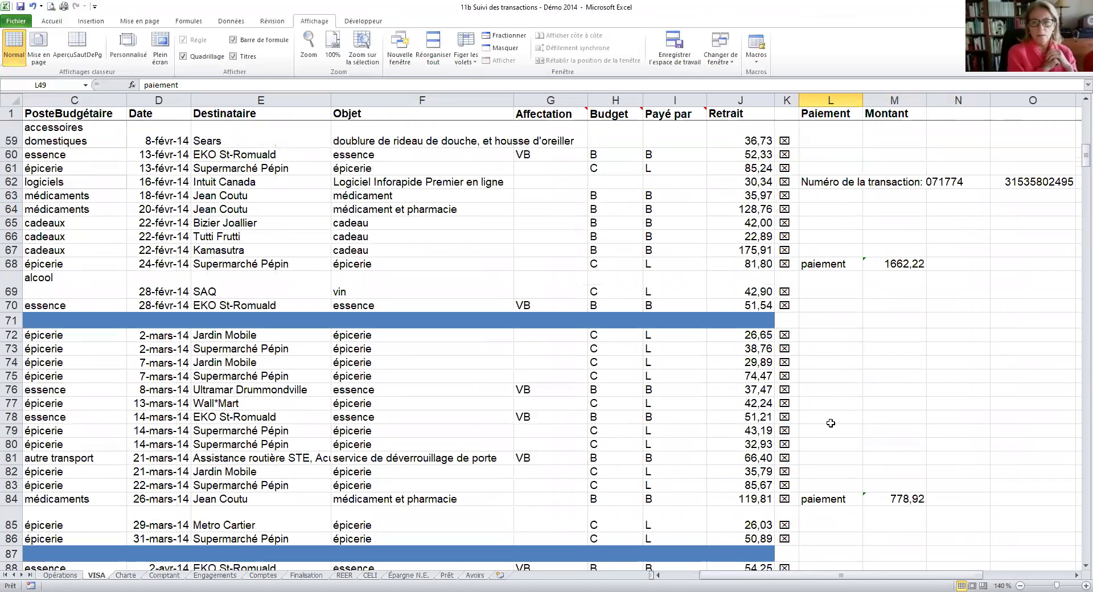
left_click(831, 502)
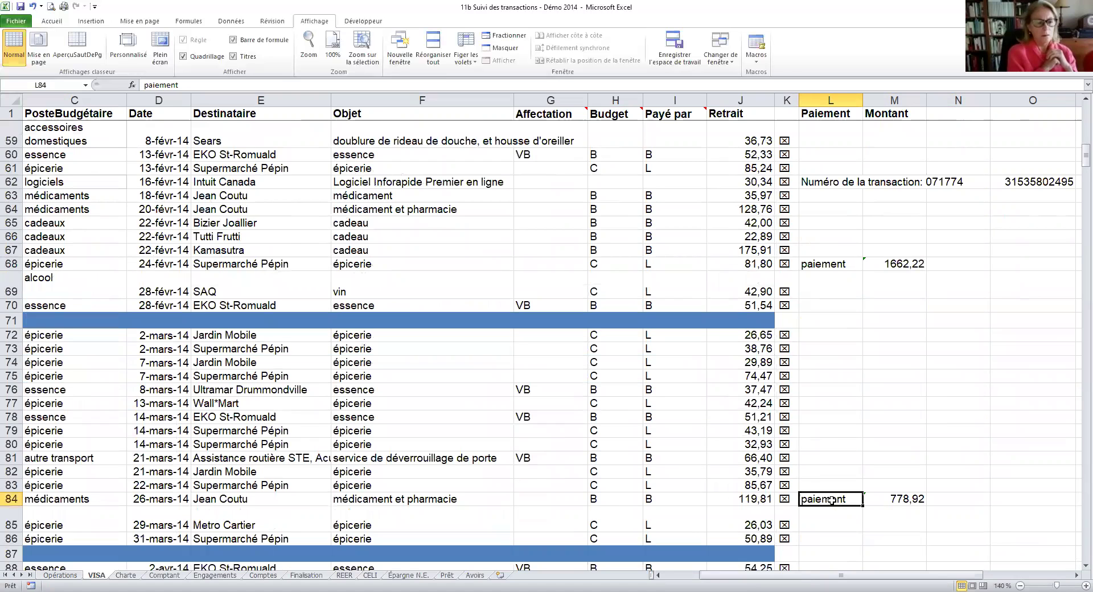
Read the reference notes for the tennis subscription in O101 and the parking permit reservation in L111
scroll(843, 502, "down", 7)
scroll(848, 504, "down", 1)
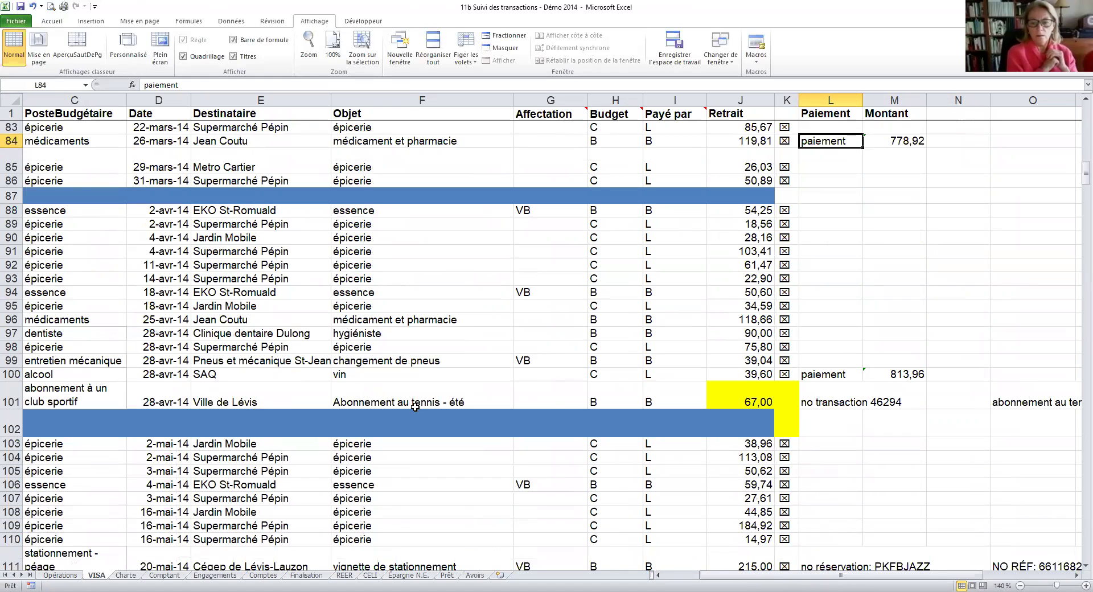
left_click(1032, 402)
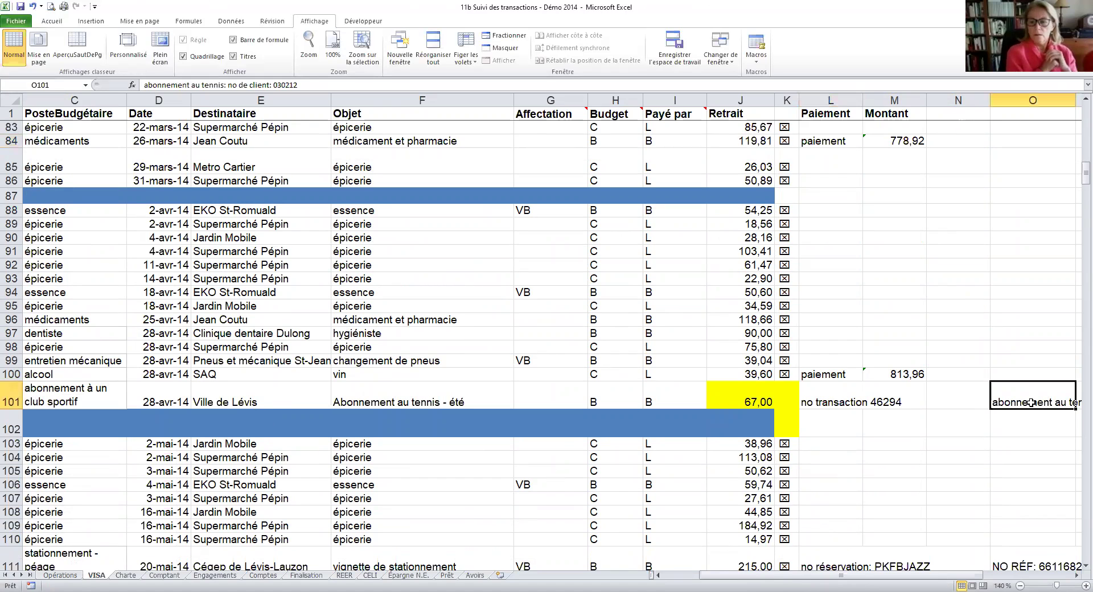
scroll(894, 478, "down", 2)
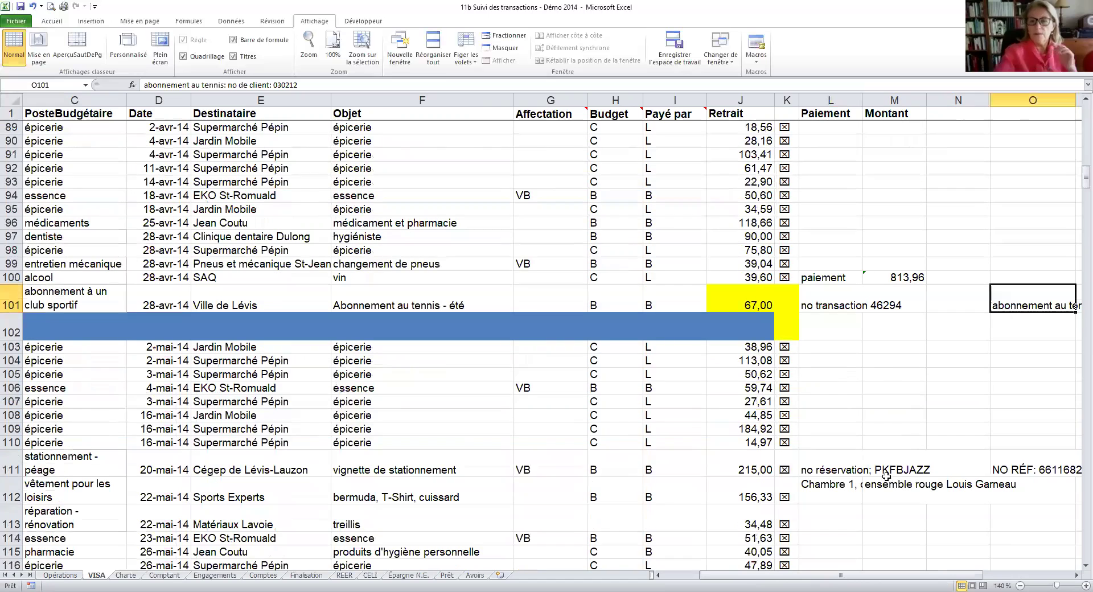
left_click(825, 468)
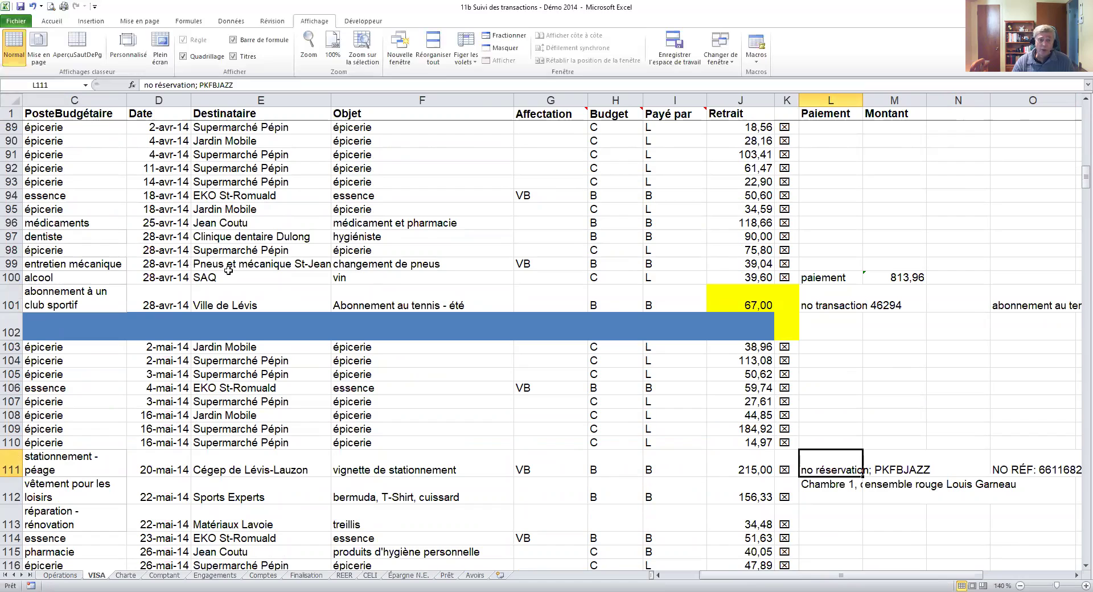
Inspect the "paiement" mark in L100 and the cell range summed by the SOMME formula in M100, leaving the formula as is
left_click(832, 278)
left_click(894, 278)
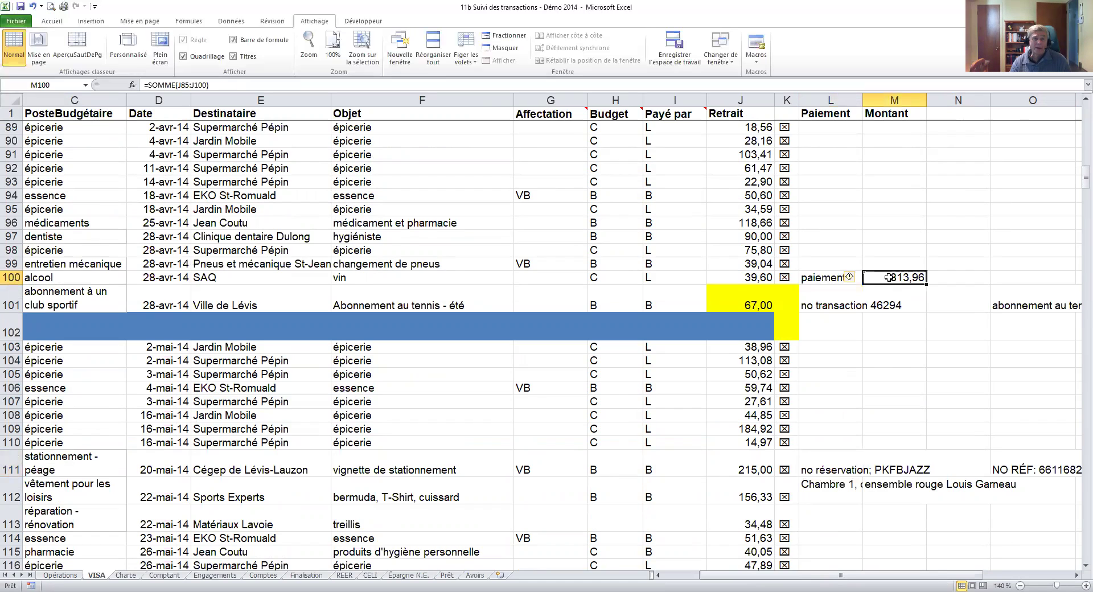
left_click(834, 278)
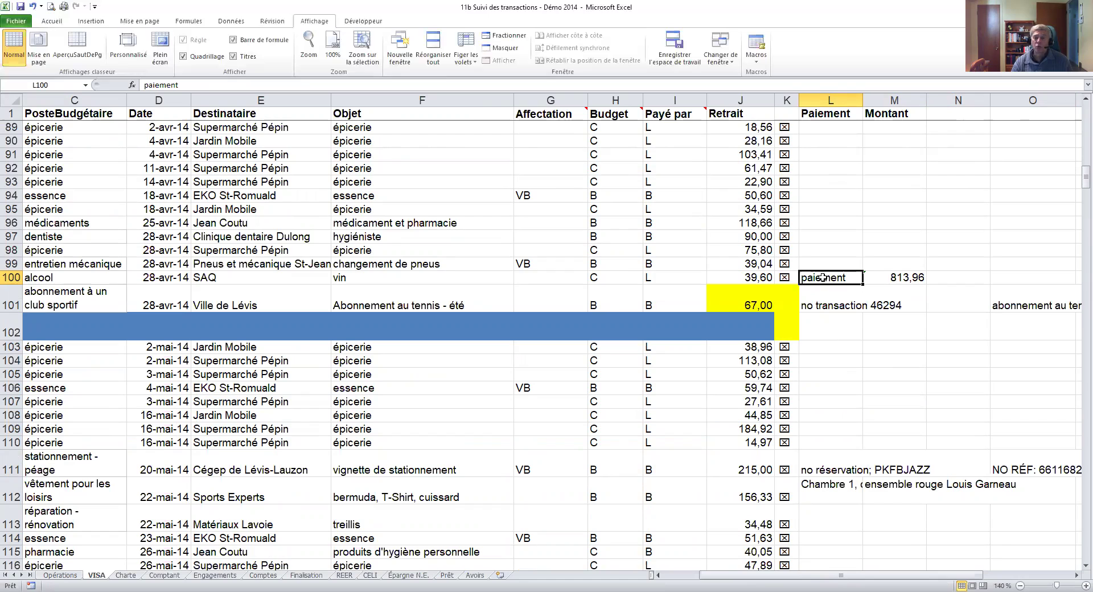
left_click(904, 278)
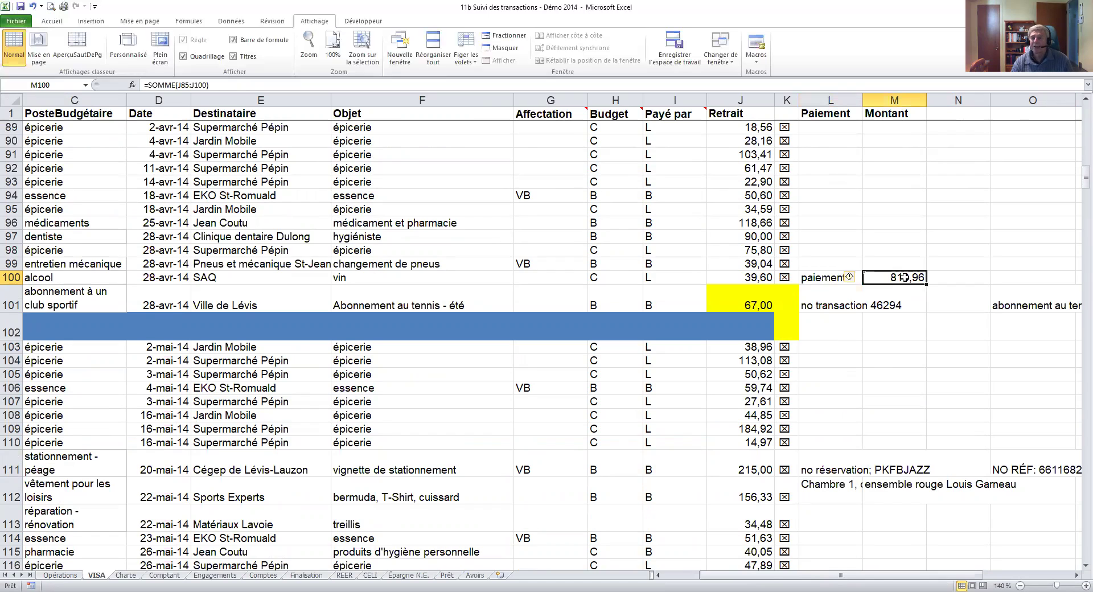
scroll(867, 246, "up", 3)
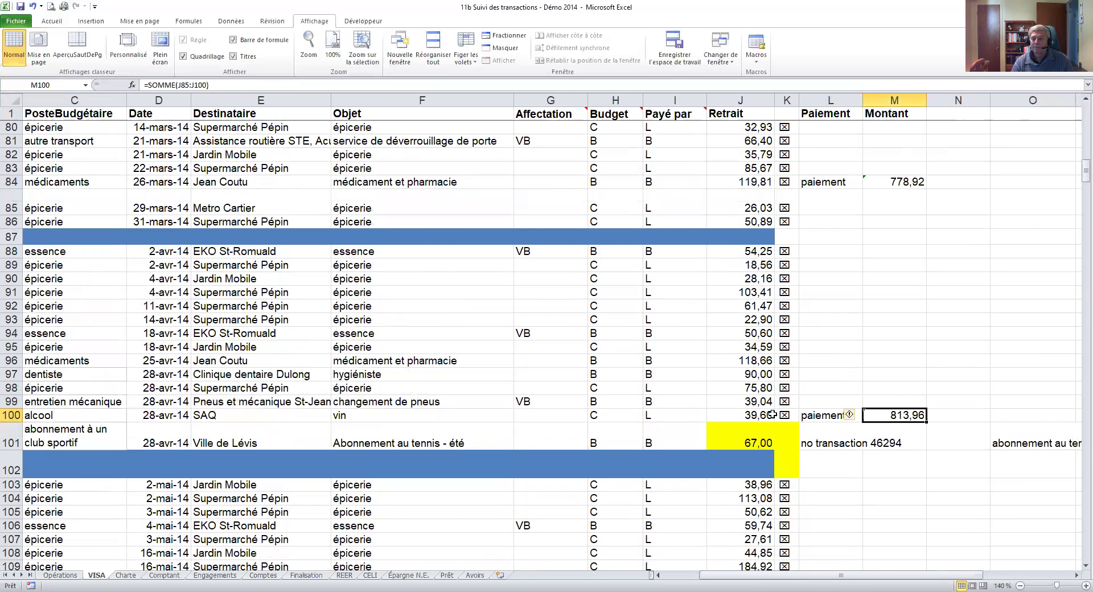
double_click(900, 415)
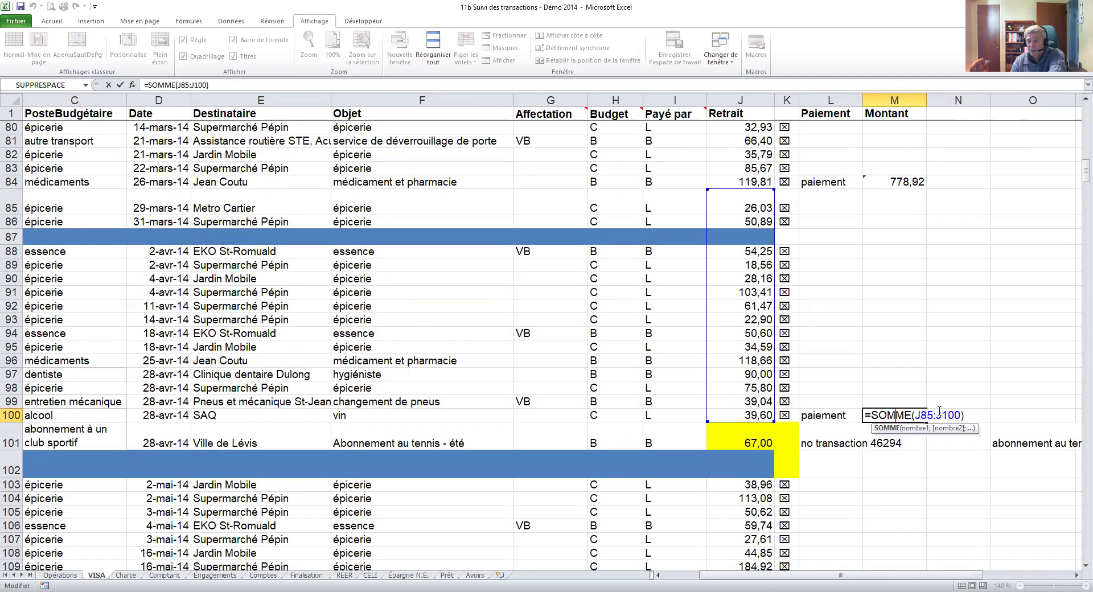
left_click(875, 359)
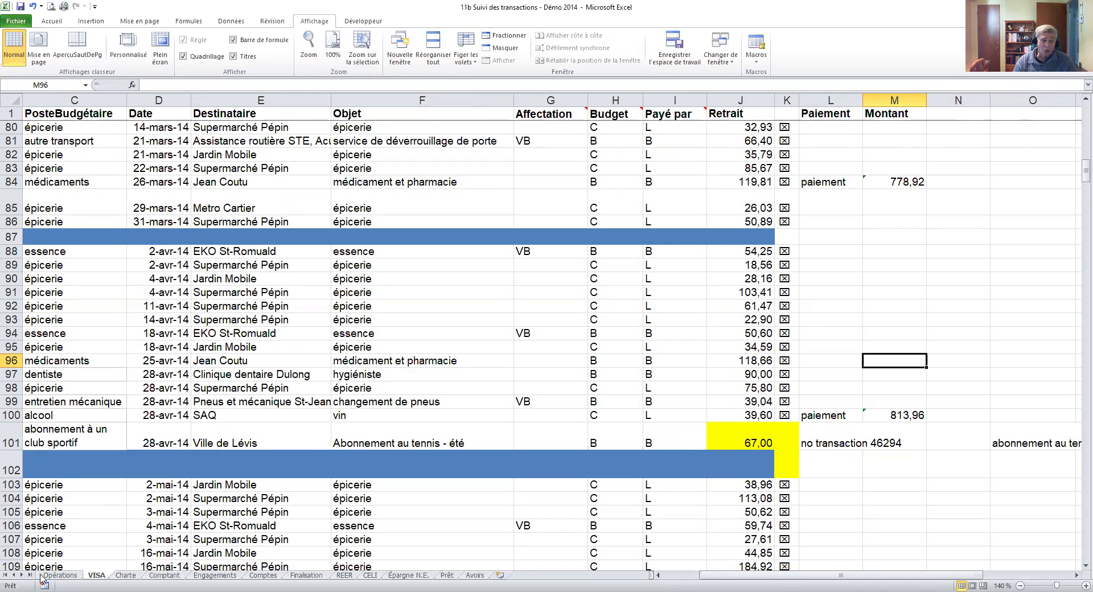
On the Opérations sheet, find the January 2014 Visa Desjardins payment and select its entire row 22
left_click(59, 575)
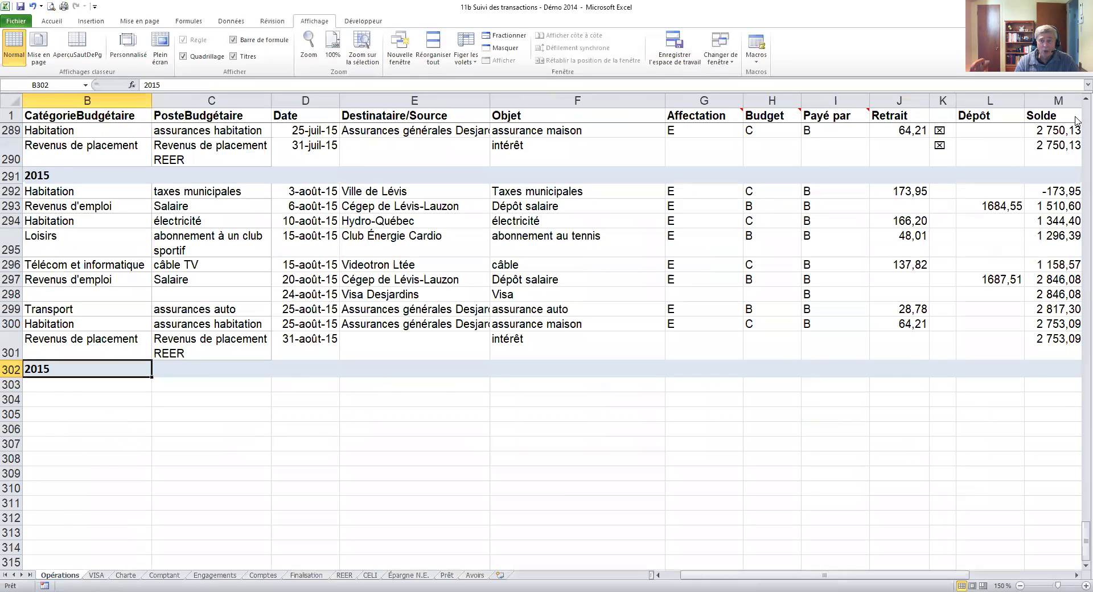
scroll(1076, 121, "up", 20)
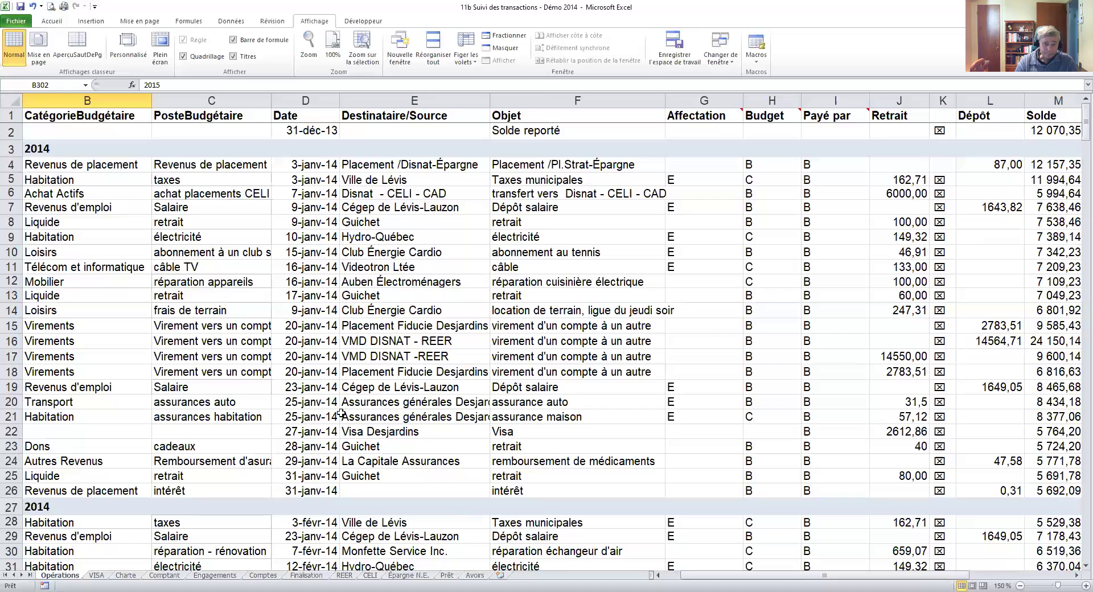
left_click(357, 432)
left_click(10, 432)
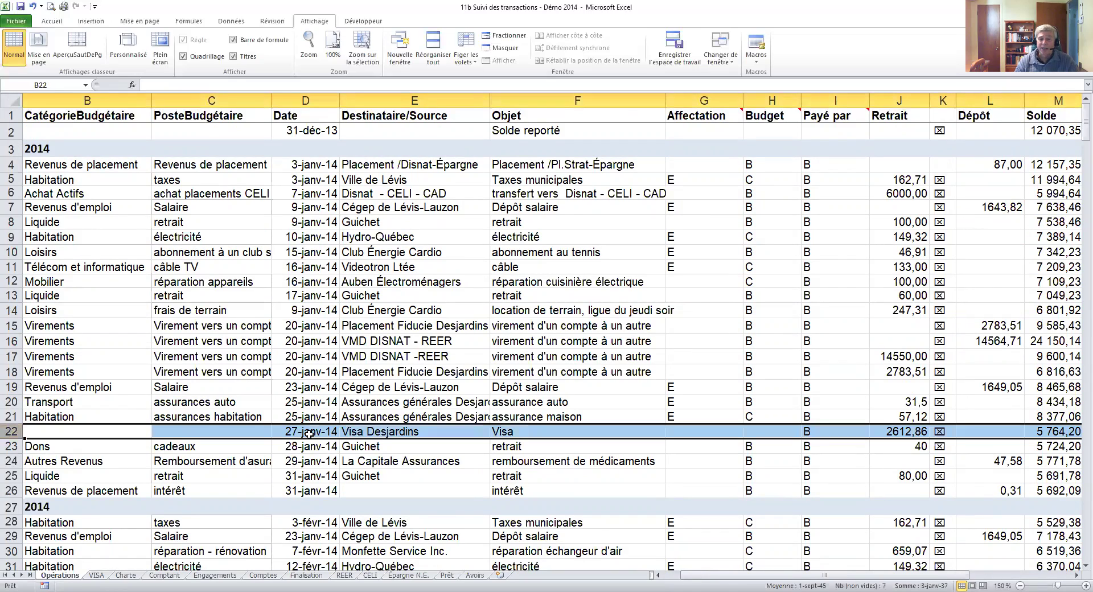
Inspect the Retrait amount in J22 of the Visa Desjardins payment and the columns further along the Opérations sheet
left_click(511, 431)
left_click(890, 431)
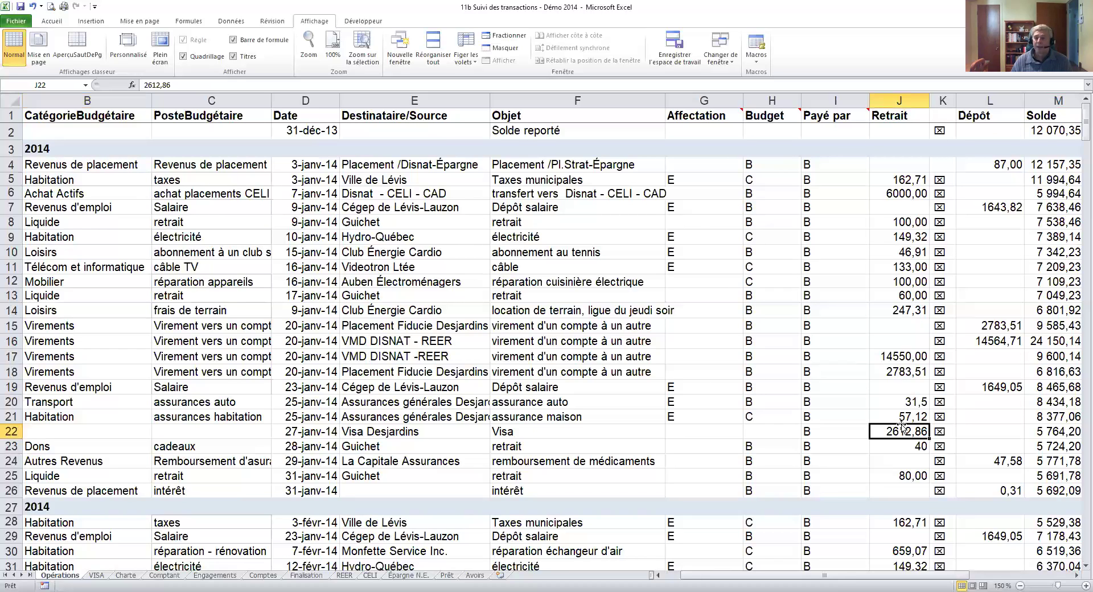
left_click(1075, 576)
left_click(1075, 576)
left_click(1075, 576)
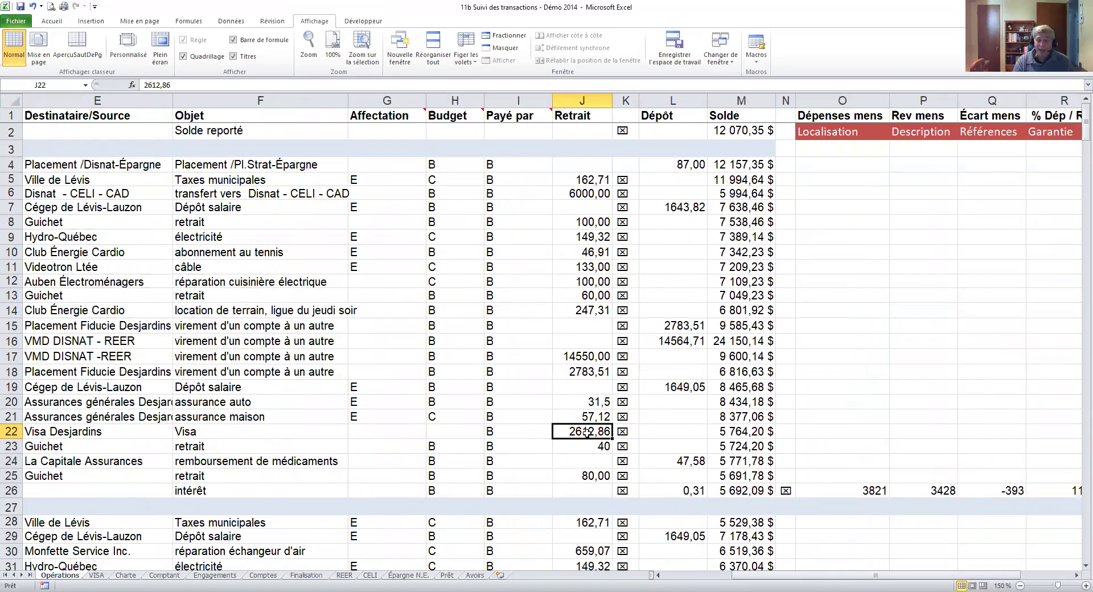
left_click_drag(800, 579, 766, 579)
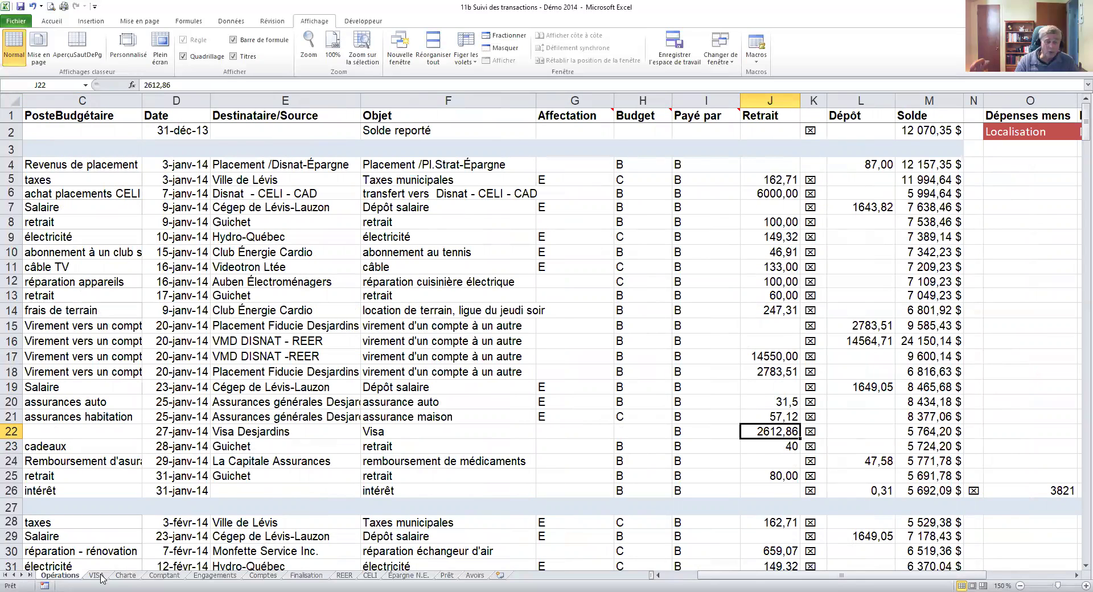
On the VISA sheet, find the first "paiement" mark and select its Montant total in M30
key("ctrl+Page_Down")
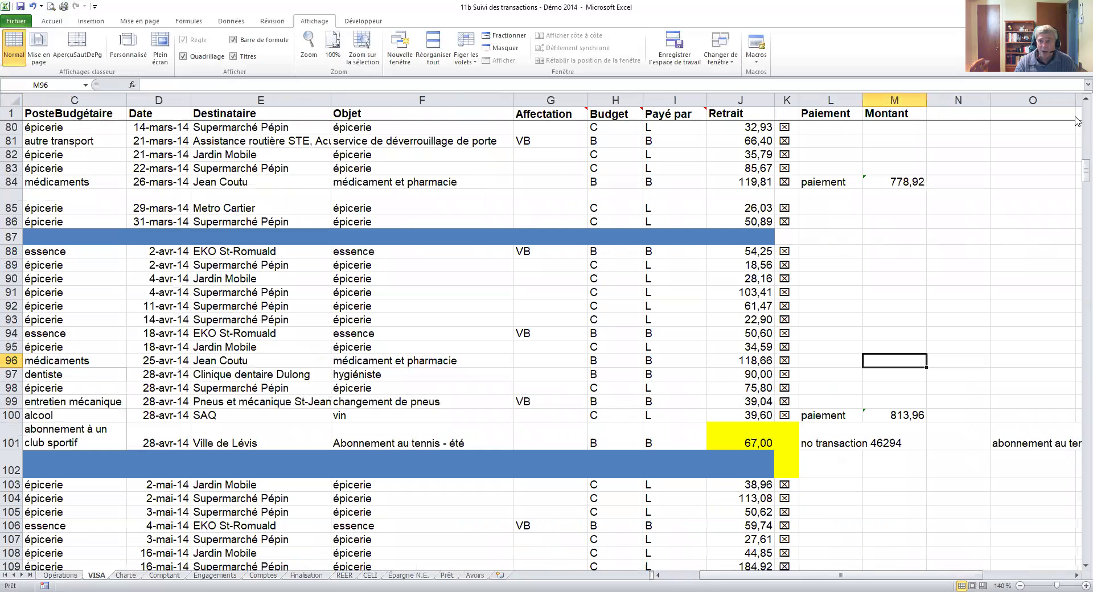
scroll(1075, 121, "up", 9)
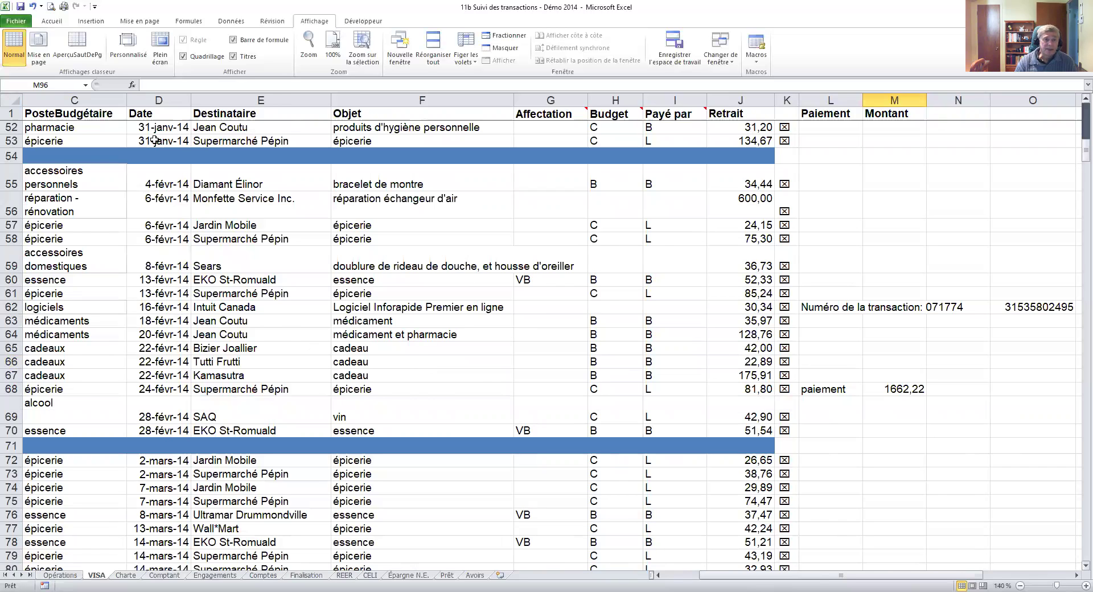
scroll(310, 206, "up", 17)
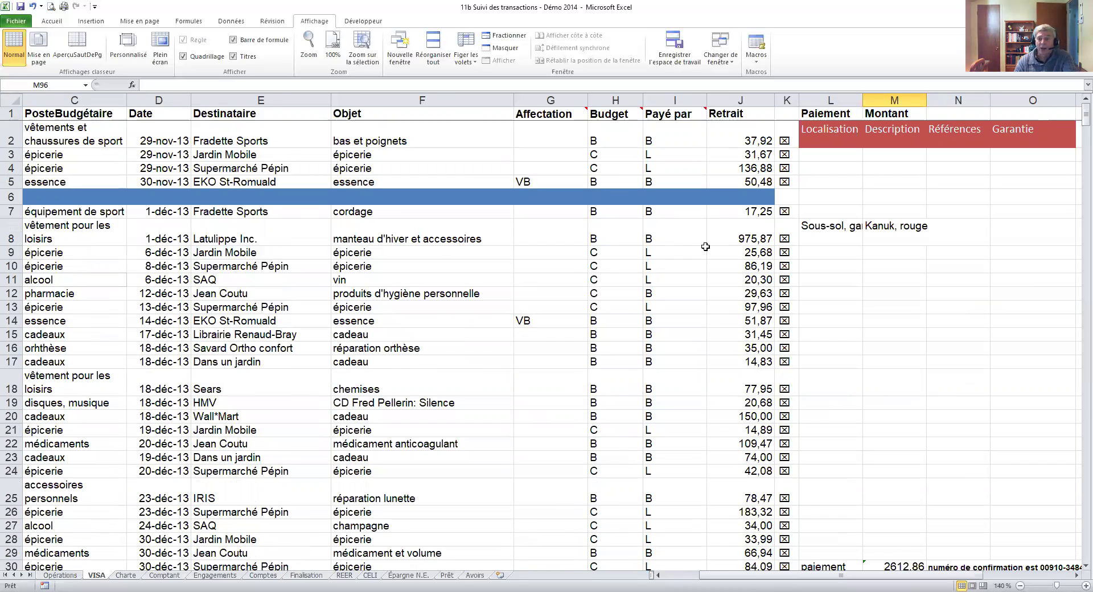
scroll(706, 240, "down", 3)
left_click(881, 415)
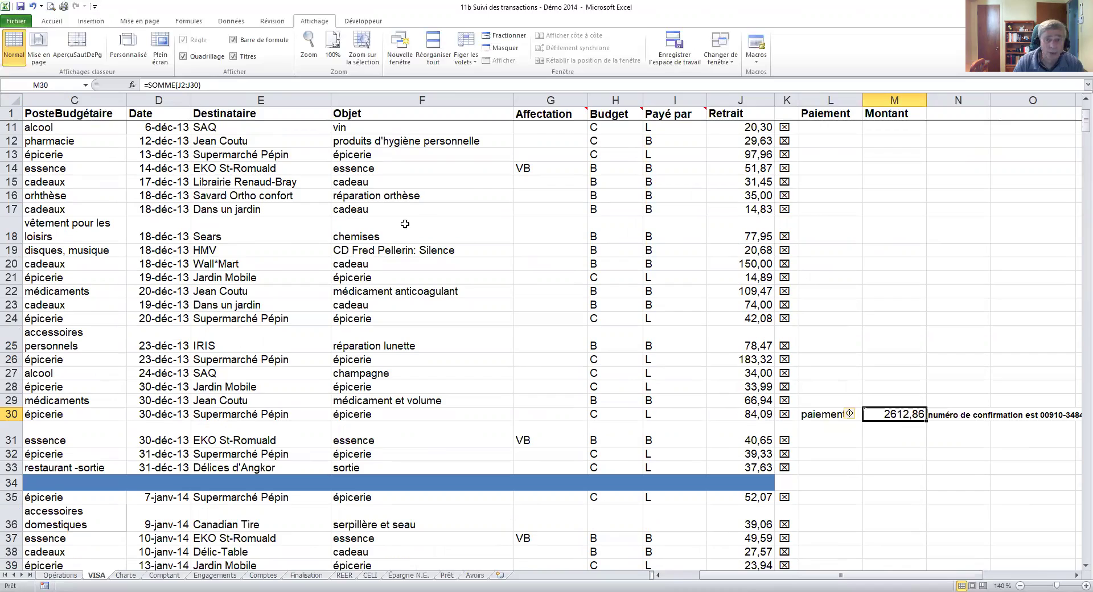
Check the Retrait amounts from J2 to J29, the SOMME formula in M30 and the confirmation note in N30, leaving them as they are
scroll(405, 224, "up", 3)
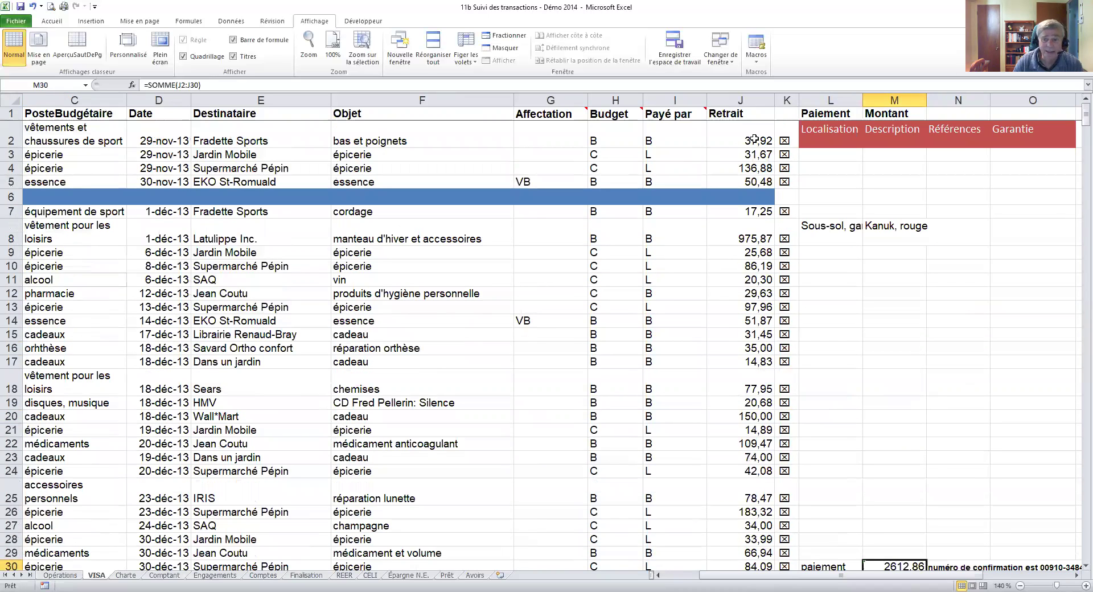
left_click(752, 547, "shift")
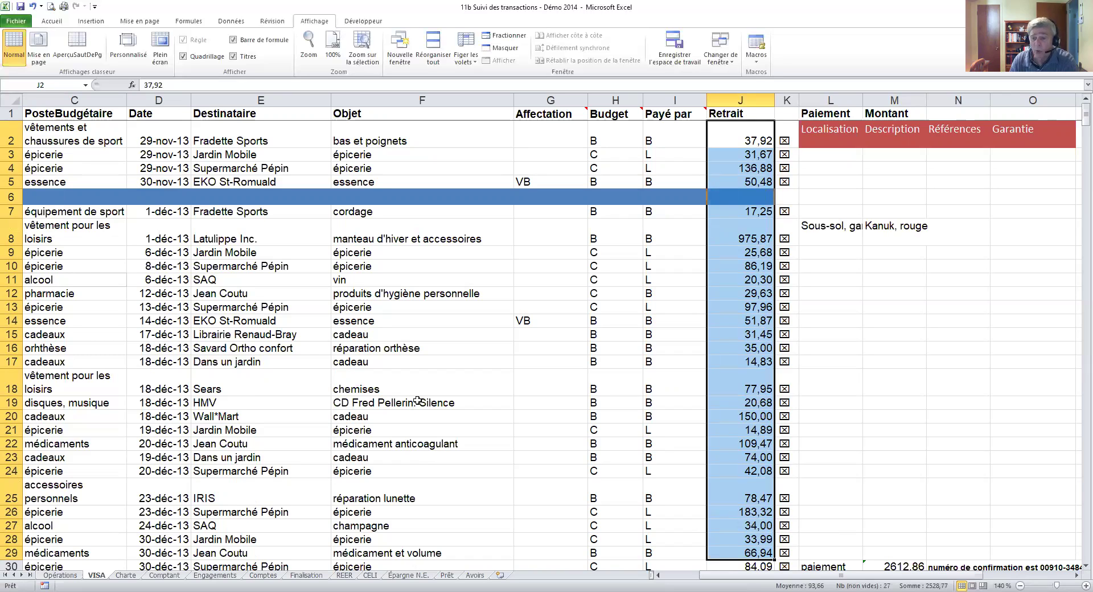
left_click(907, 567)
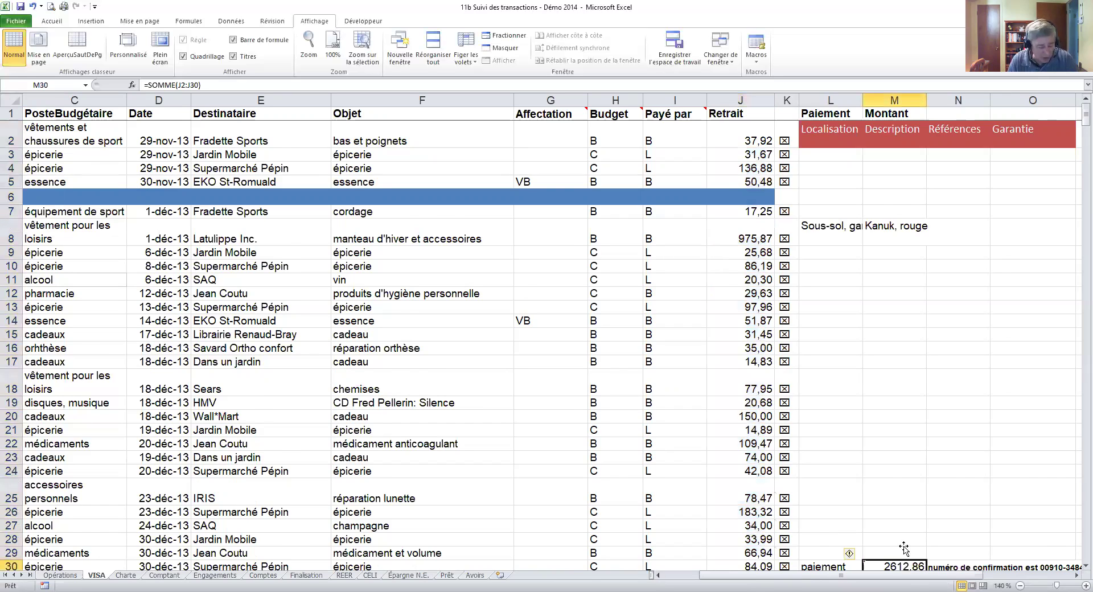
key("F2")
key("Escape")
key("Right")
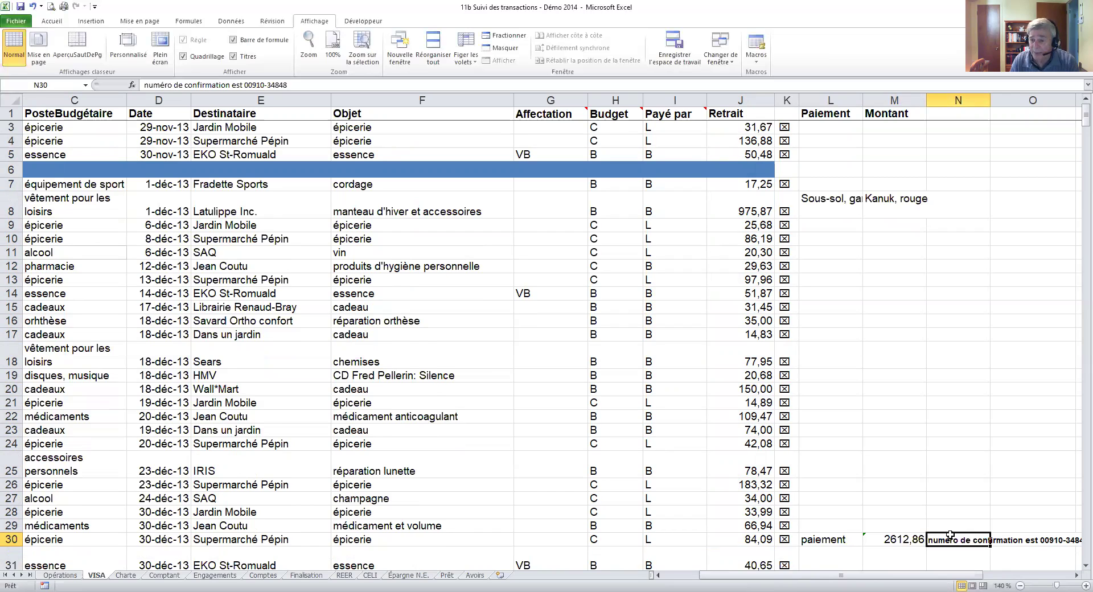
left_click(912, 538)
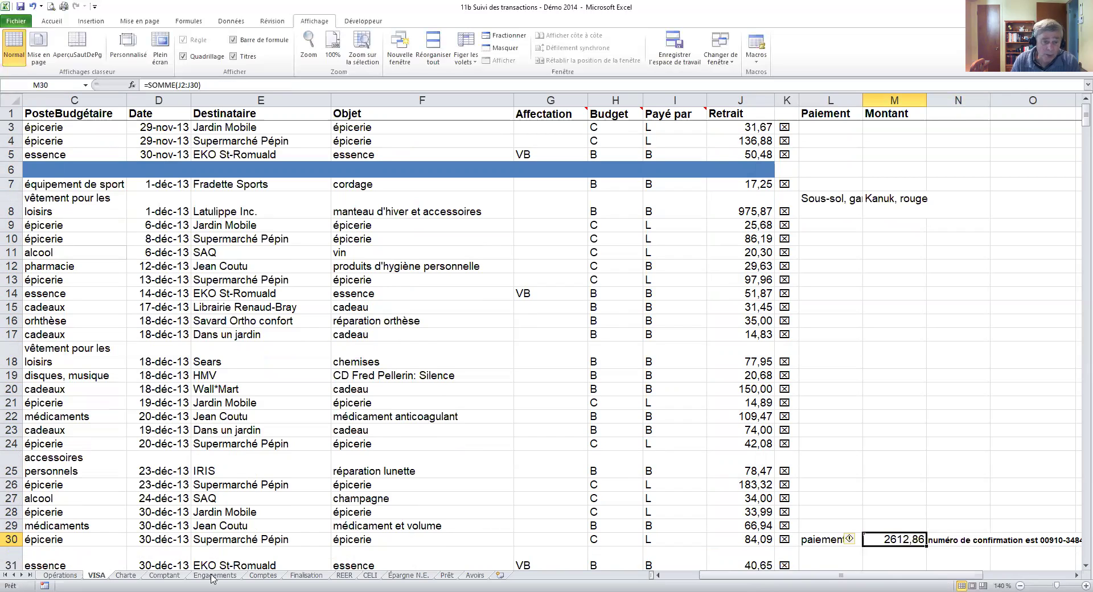
On the Opérations sheet, review row 22's Visa payment, its Retrait amount and Solde formula, and the Dépenses mens cell O22
left_click(68, 577)
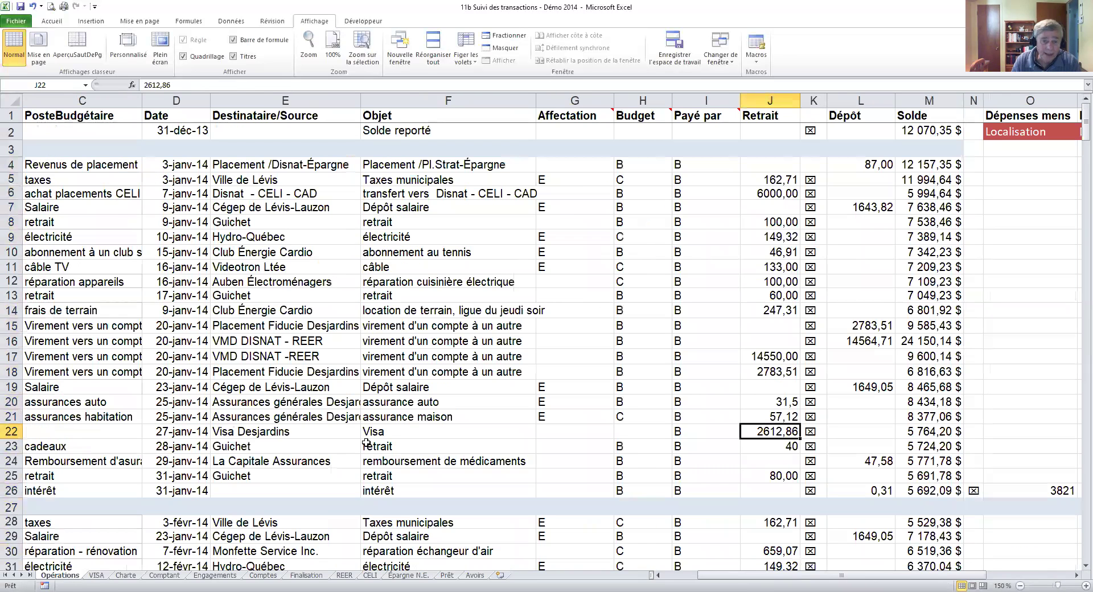
left_click(11, 431)
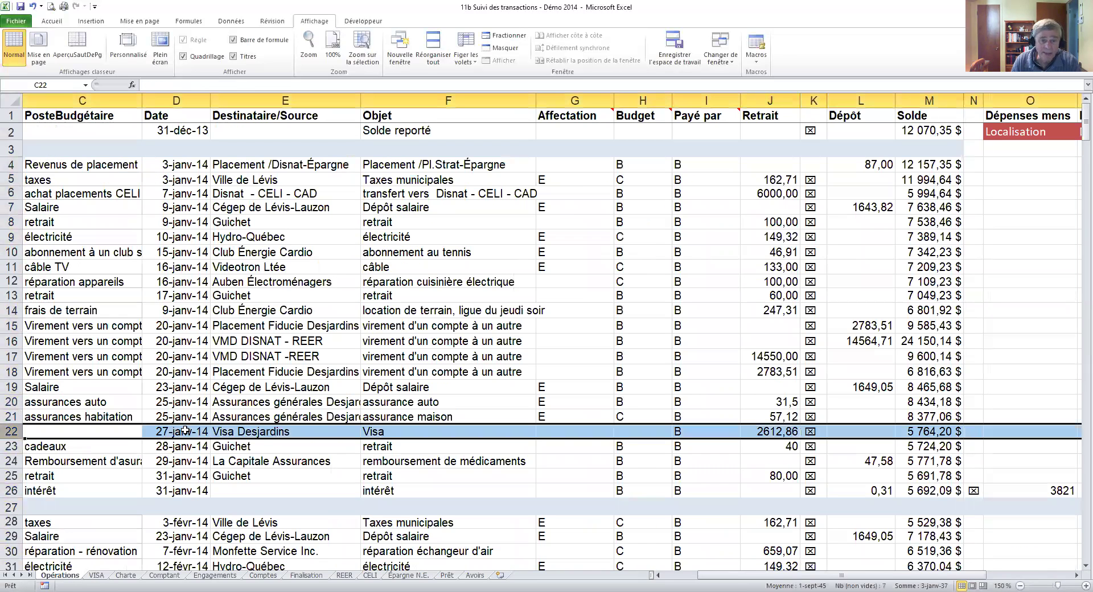
left_click(751, 432)
left_click(917, 428)
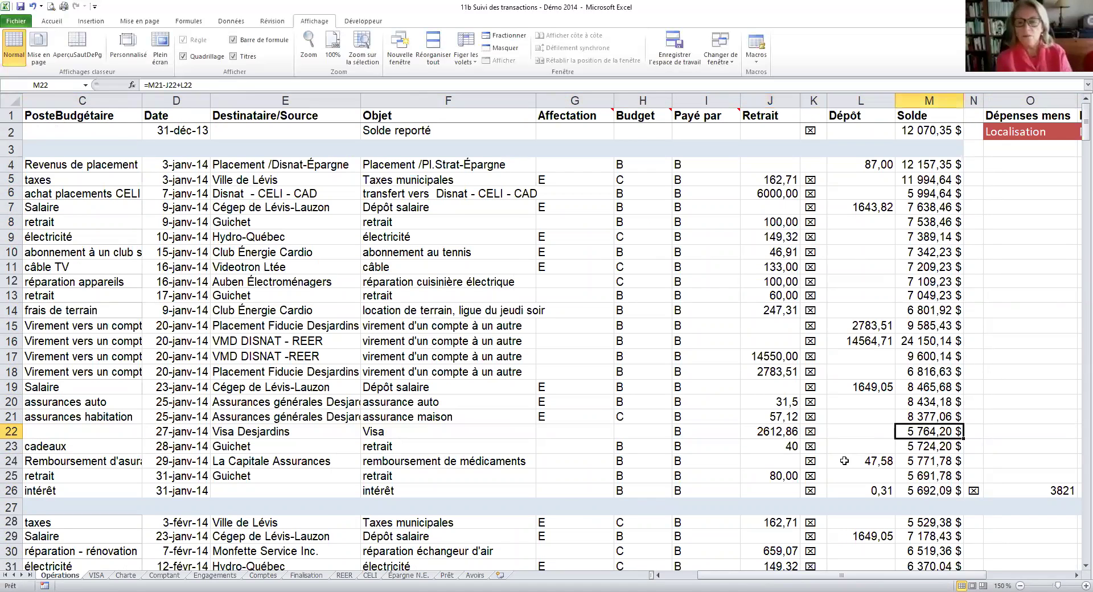
left_click(1076, 576)
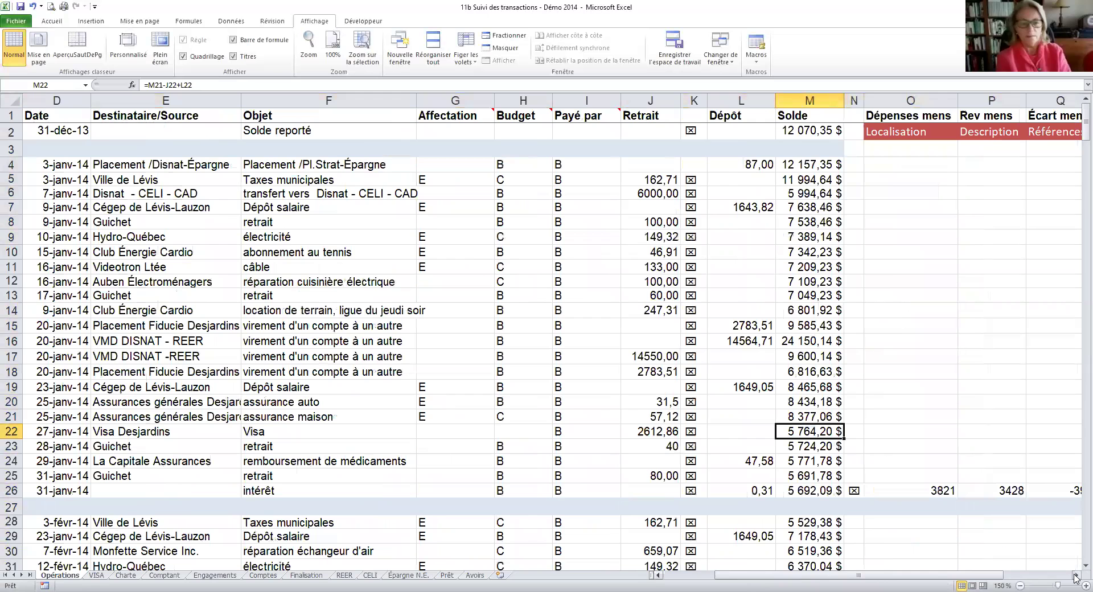
left_click(1076, 576)
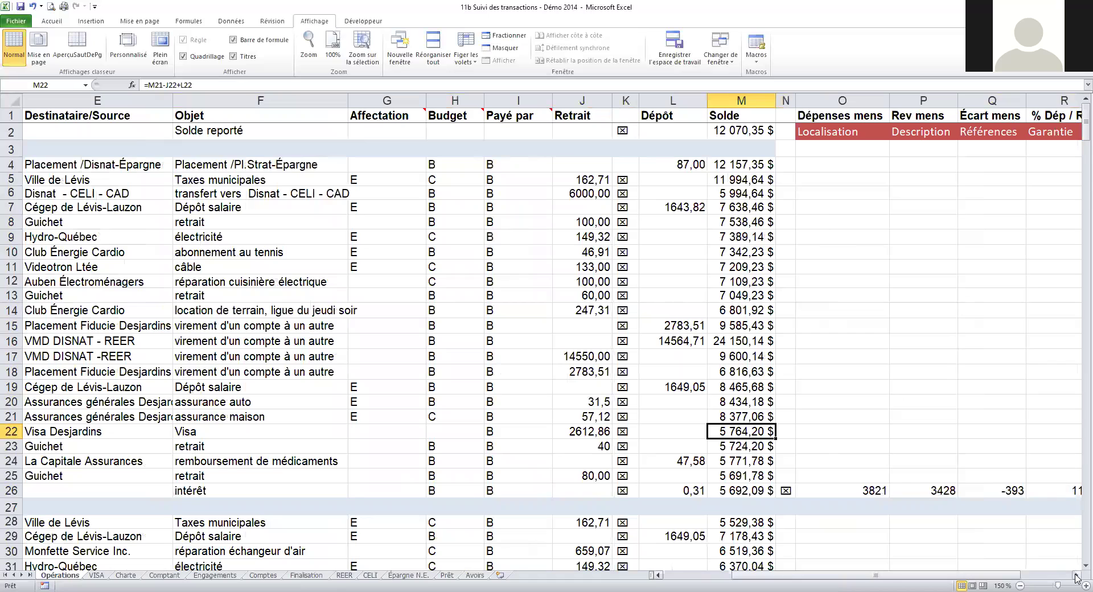
left_click(848, 437)
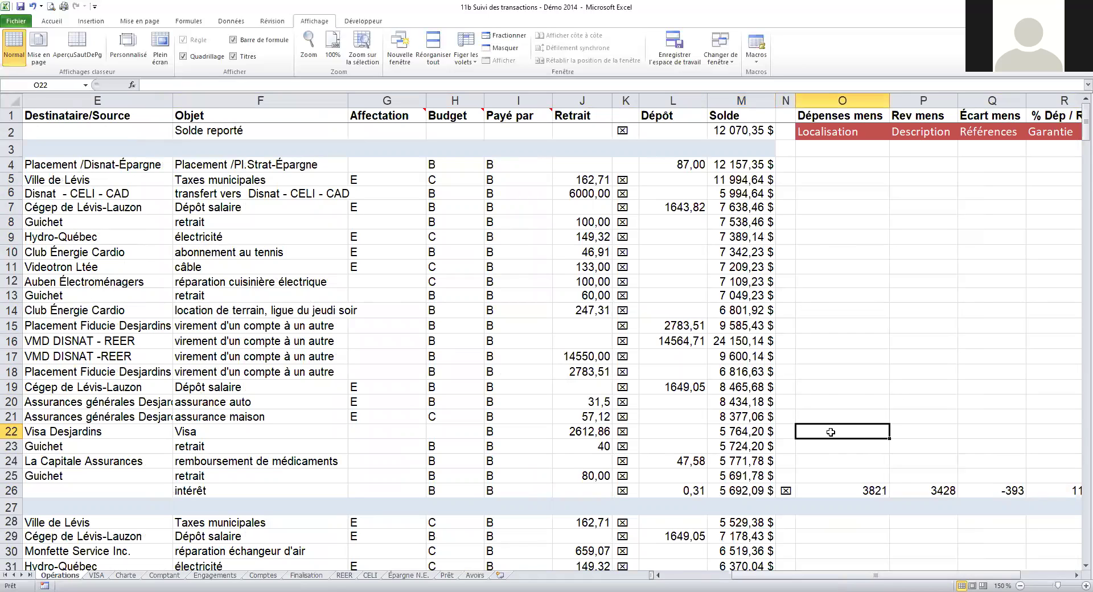
Compare the payment total in M30 on the VISA sheet with the Visa Desjardins payment on Opérations, finishing on Opérations
left_click(125, 575)
left_click(98, 576)
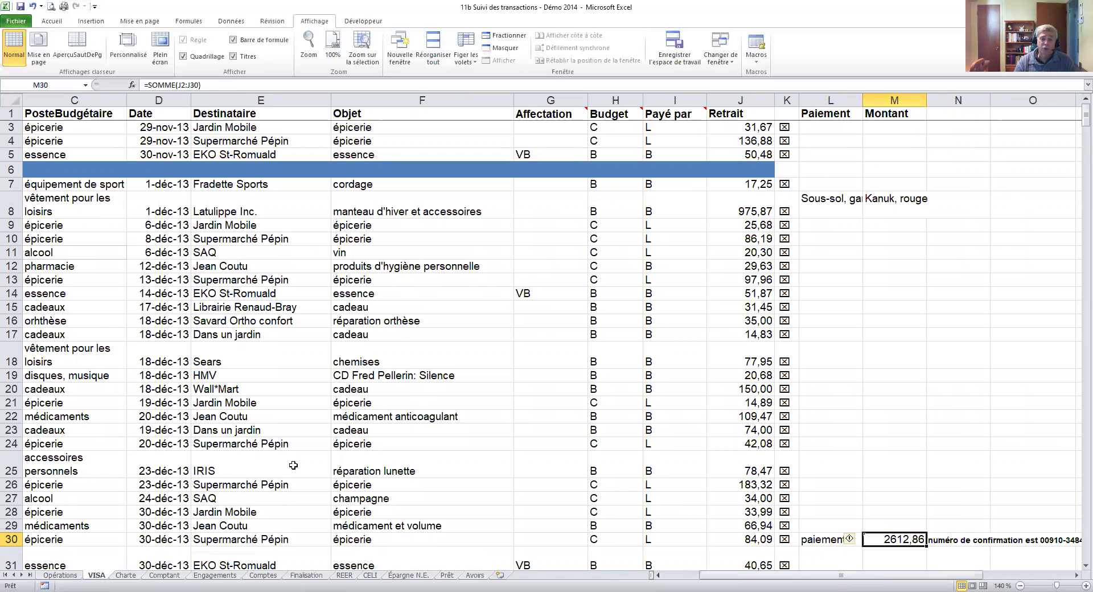
left_click(60, 576)
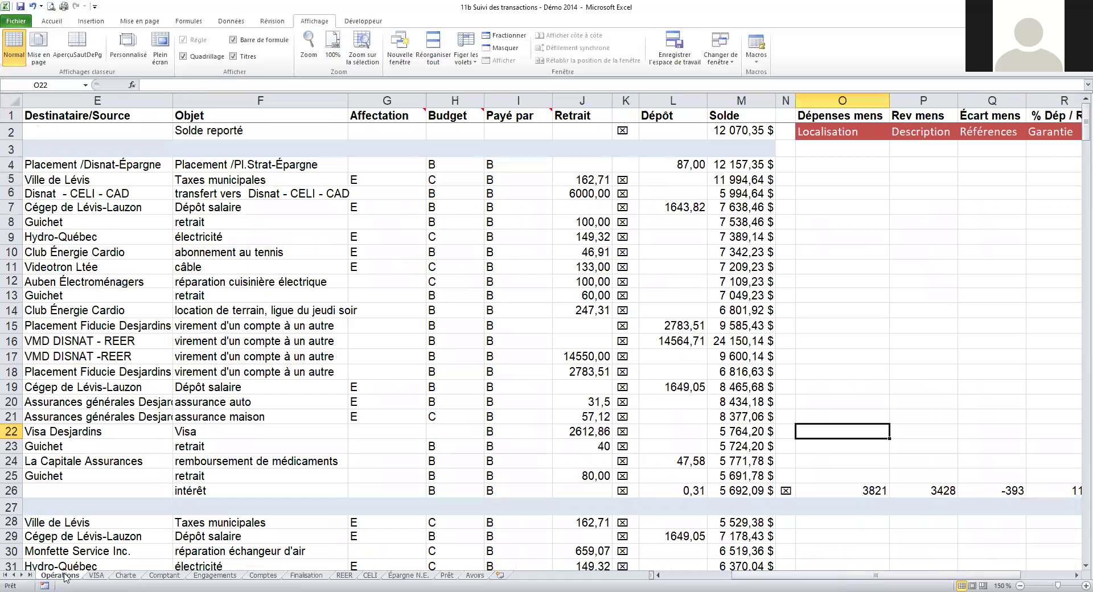
left_click(96, 575)
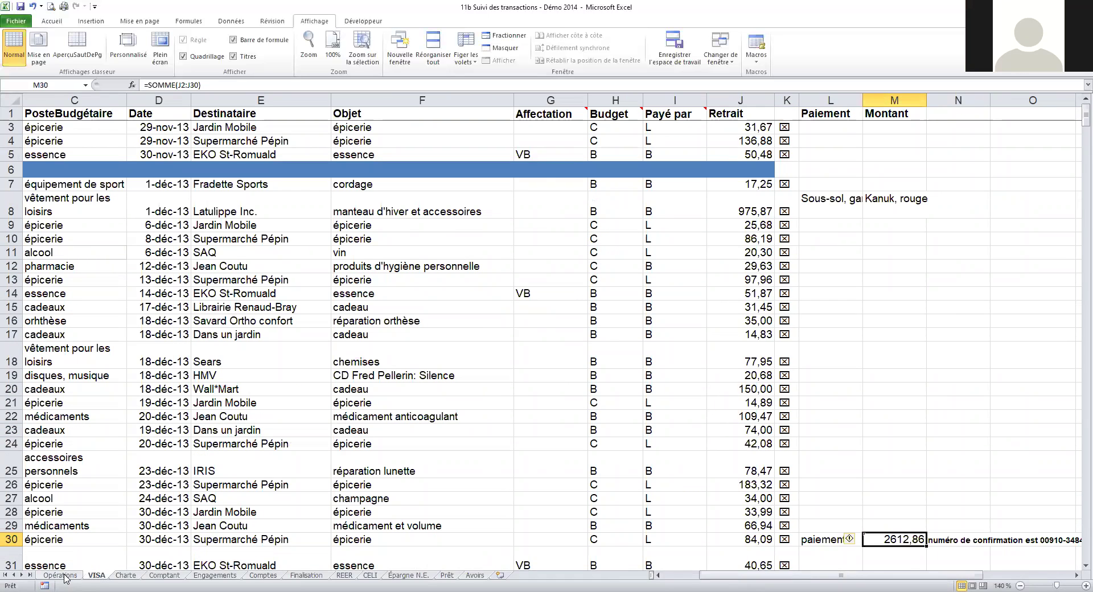
left_click(60, 576)
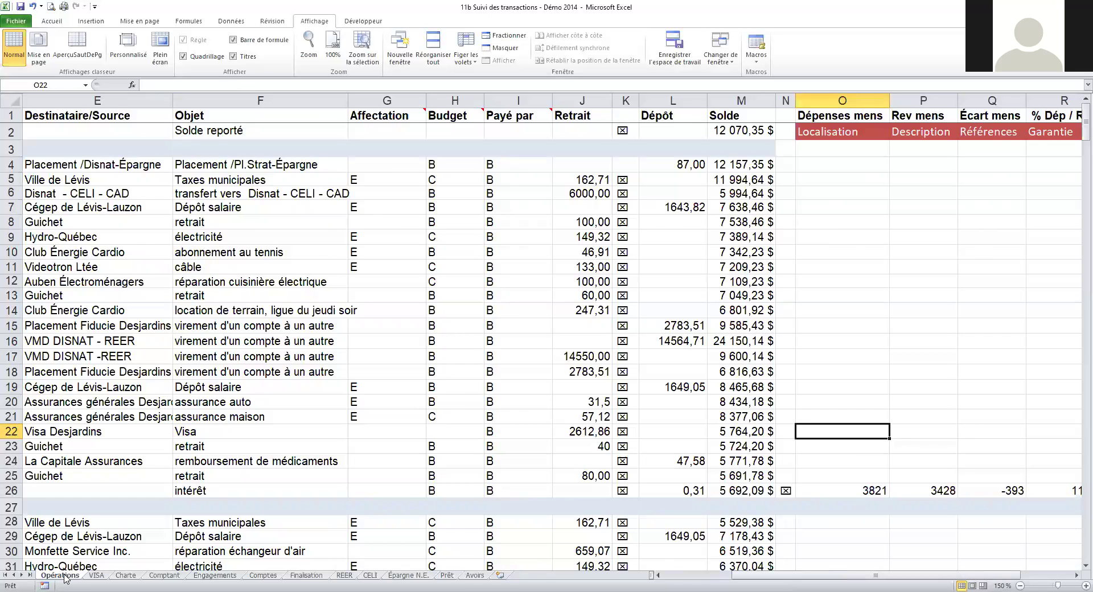
left_click(97, 576)
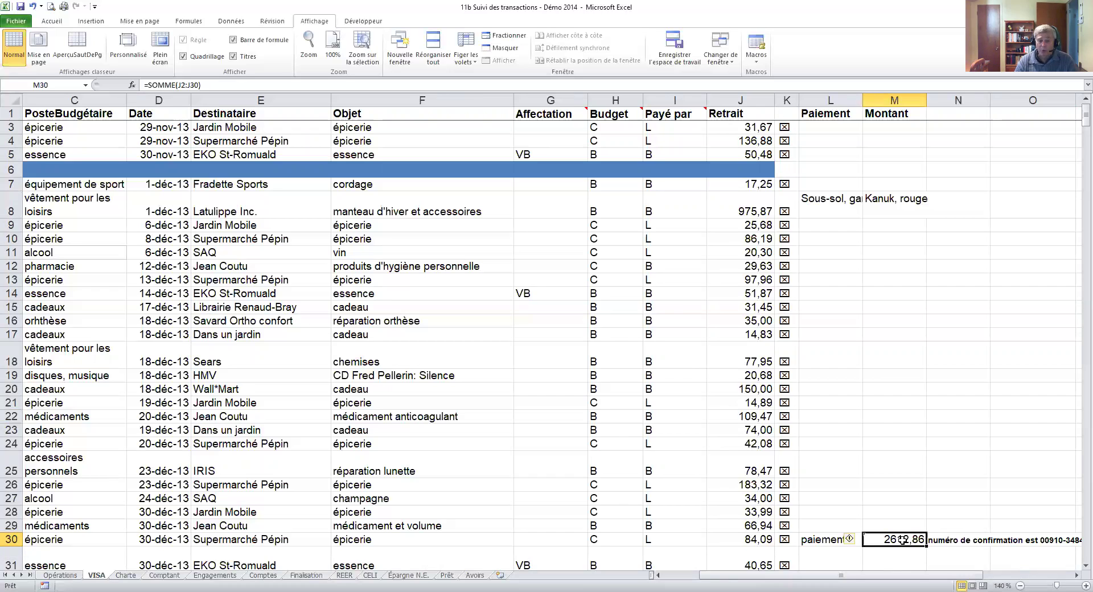
left_click(61, 575)
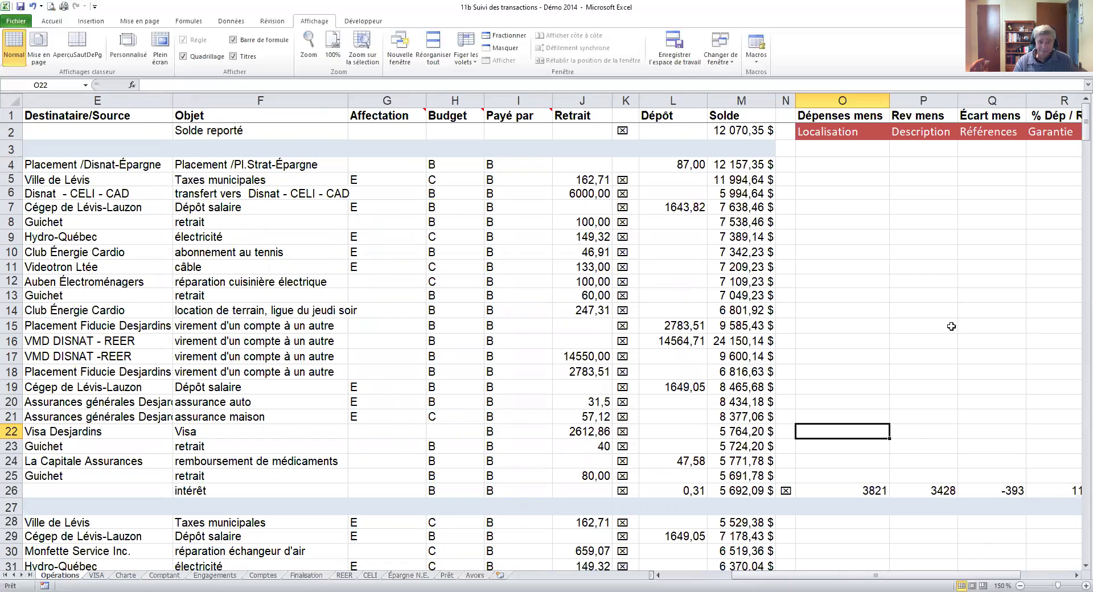
Examine the Guichet withdrawal in row 13 and its cells O13:P13, then select the Visa Desjardins payment's entire row 22
left_click(15, 296)
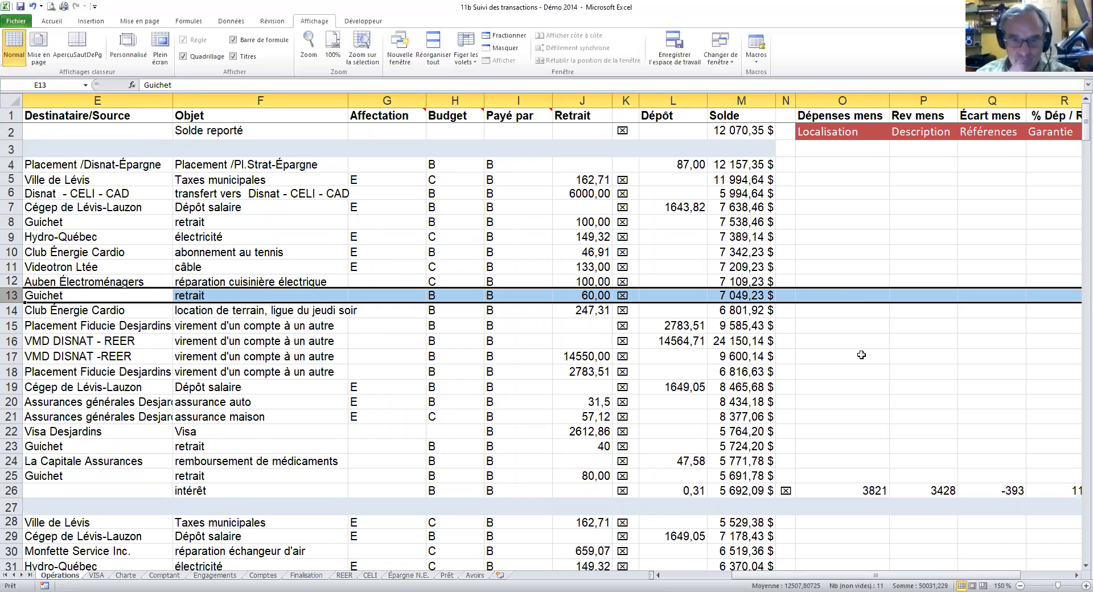
left_click(866, 294)
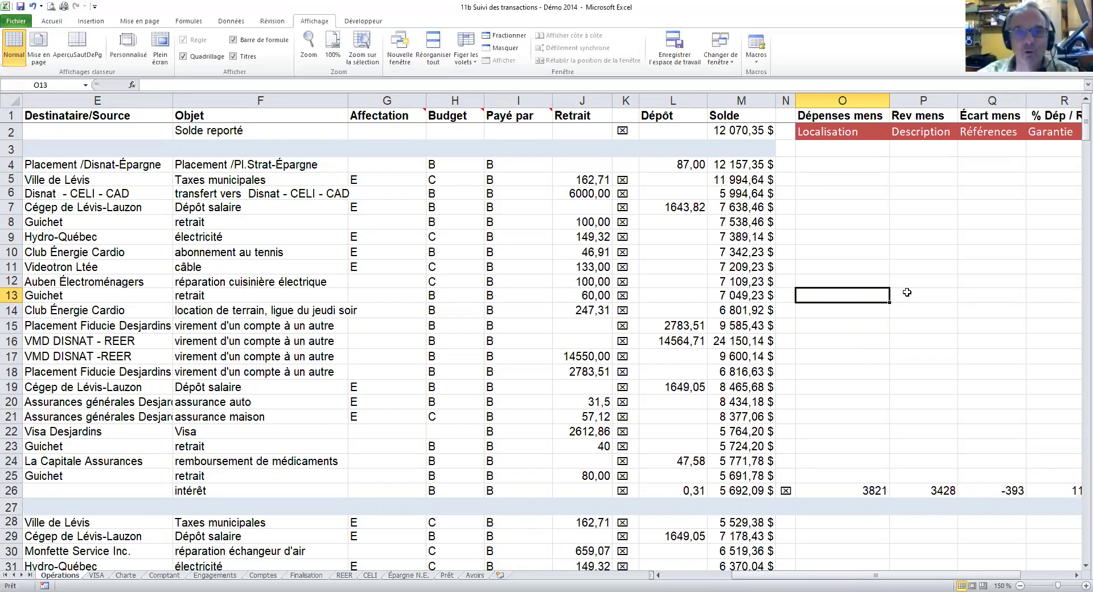
left_click_drag(926, 296, 872, 295)
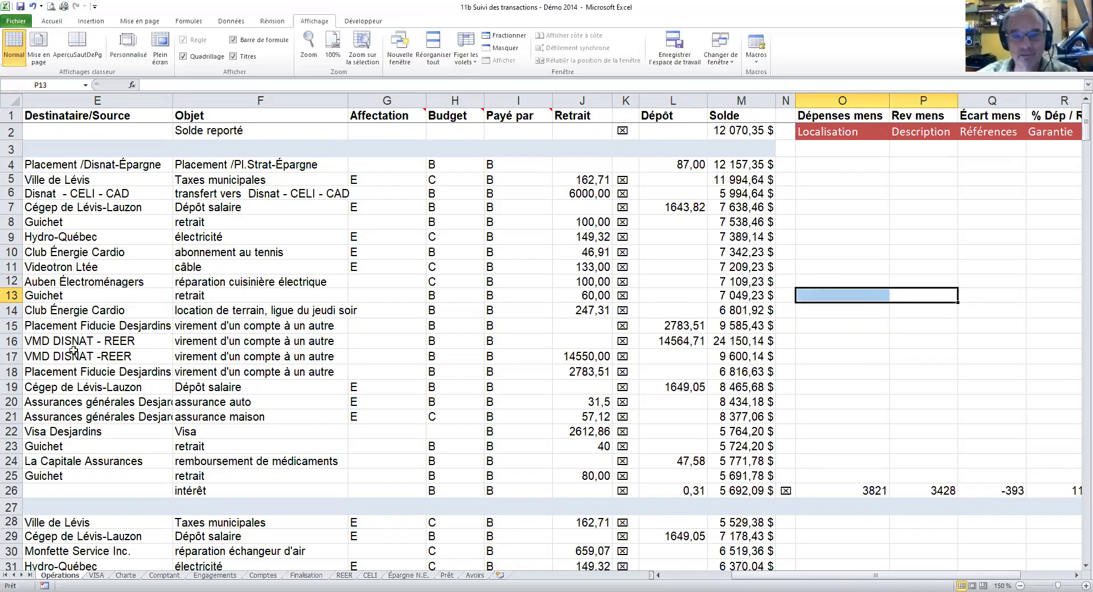
left_click(11, 295)
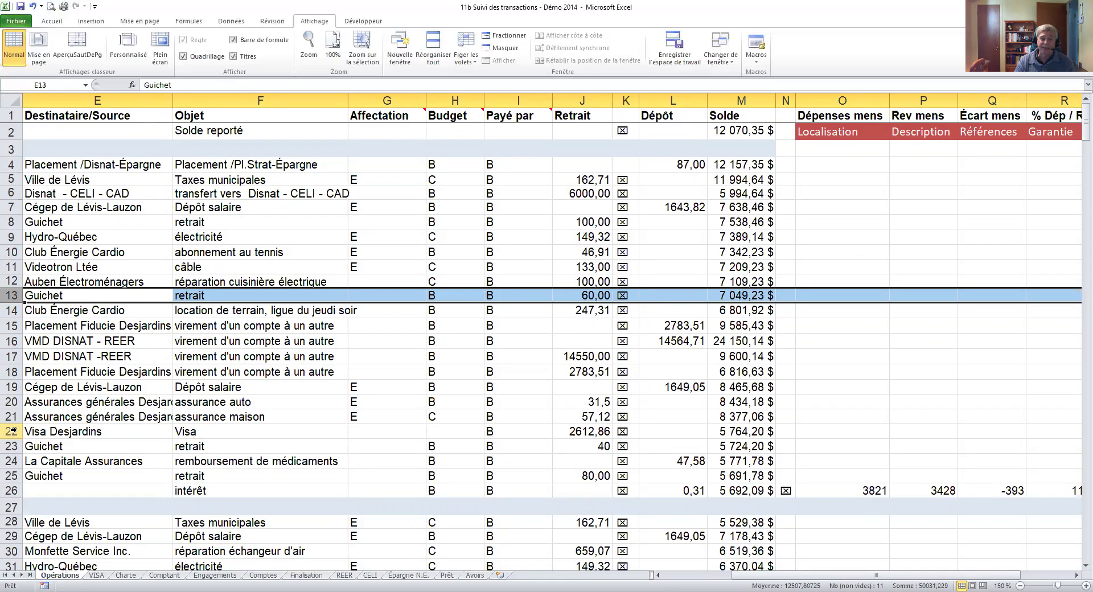
left_click(12, 431)
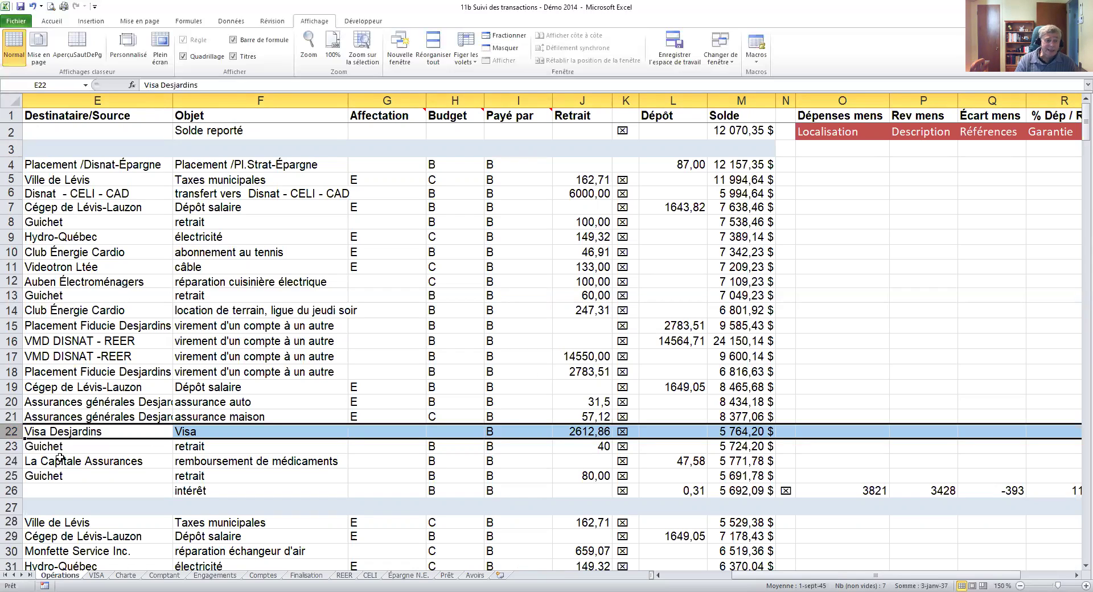
Review the first January entries, checking the Ville de Lévis transaction's Objet in F5 and Retrait amount in J5
left_click(66, 164)
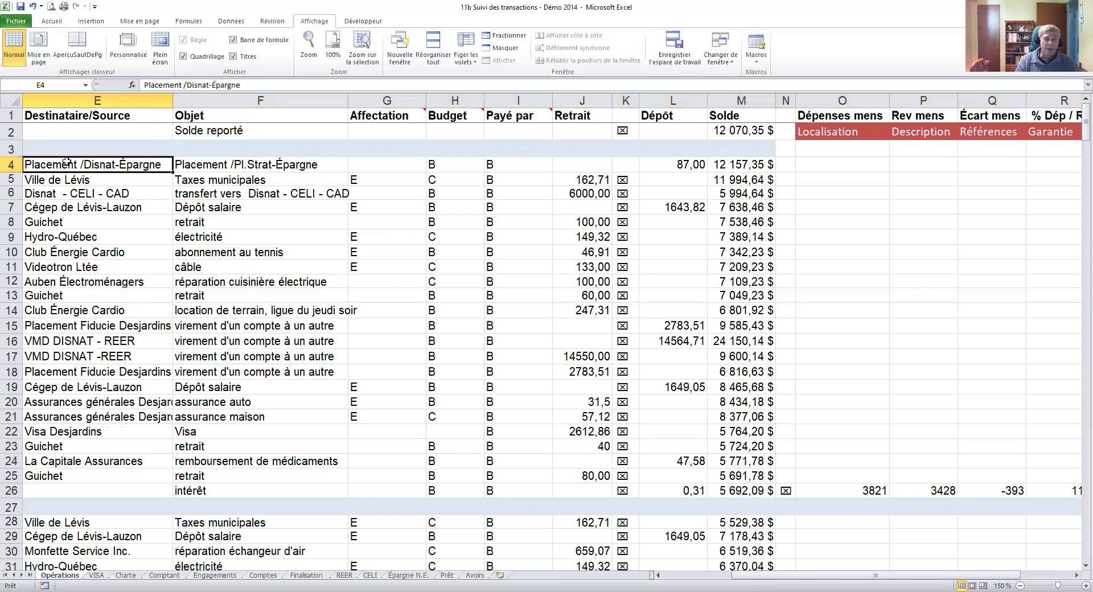
key("Down")
left_click(210, 179)
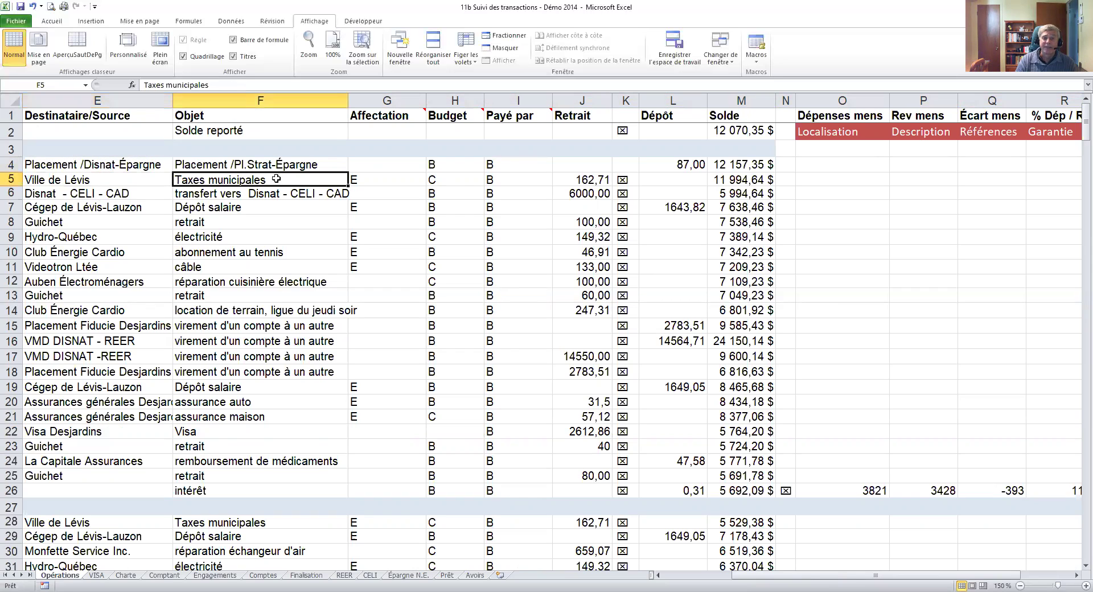
left_click(587, 179)
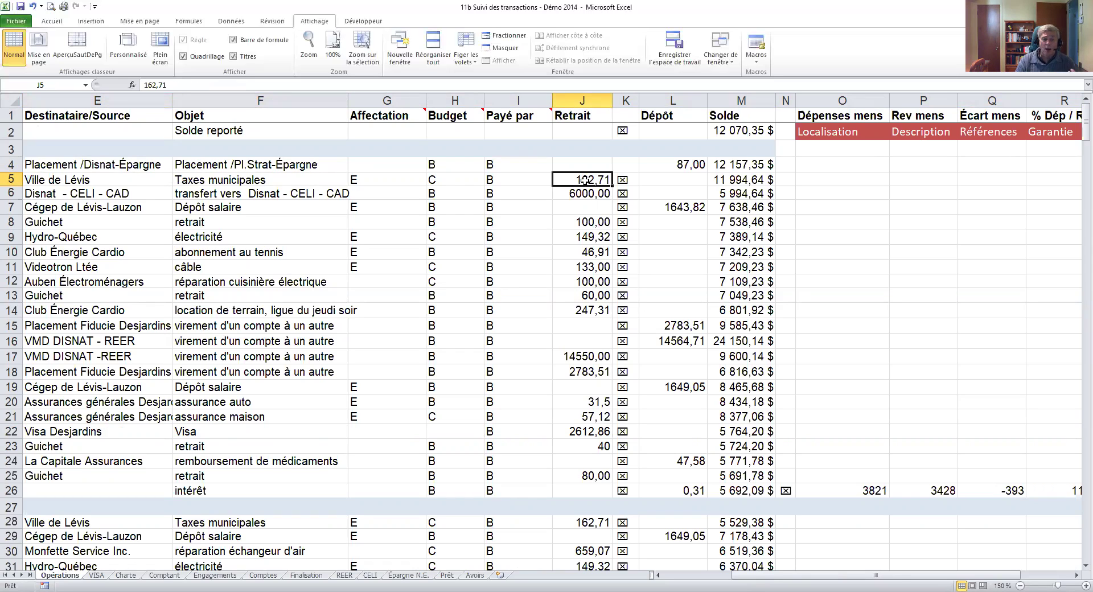
Check the February Ville de Lévis tax transaction in row 28, including its Retrait amount in J28 and check mark in K28
left_click(9, 522)
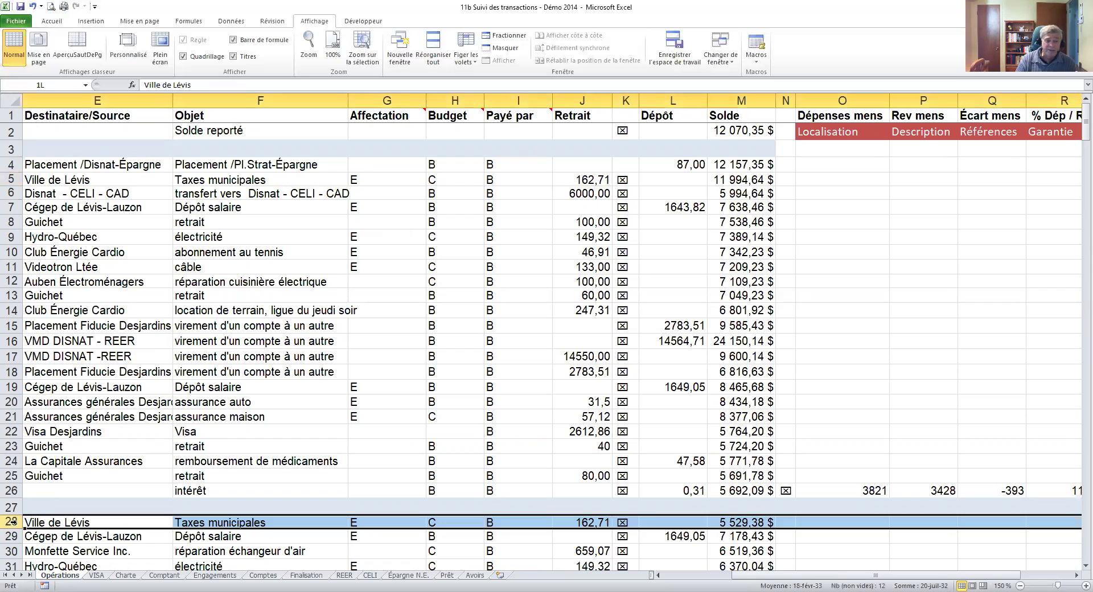
left_click(588, 523)
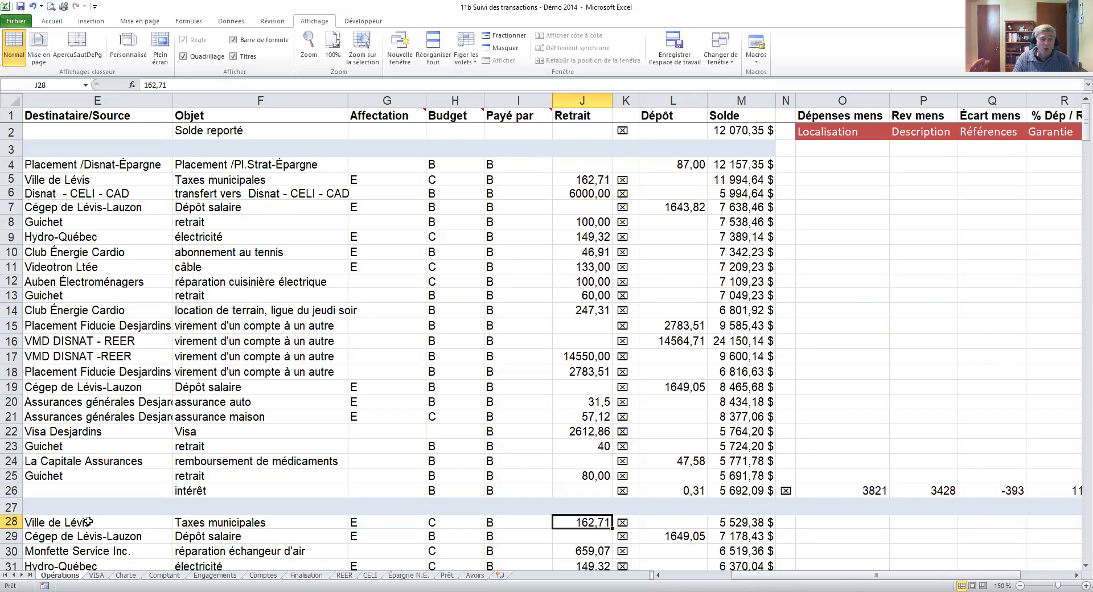
left_click(630, 524)
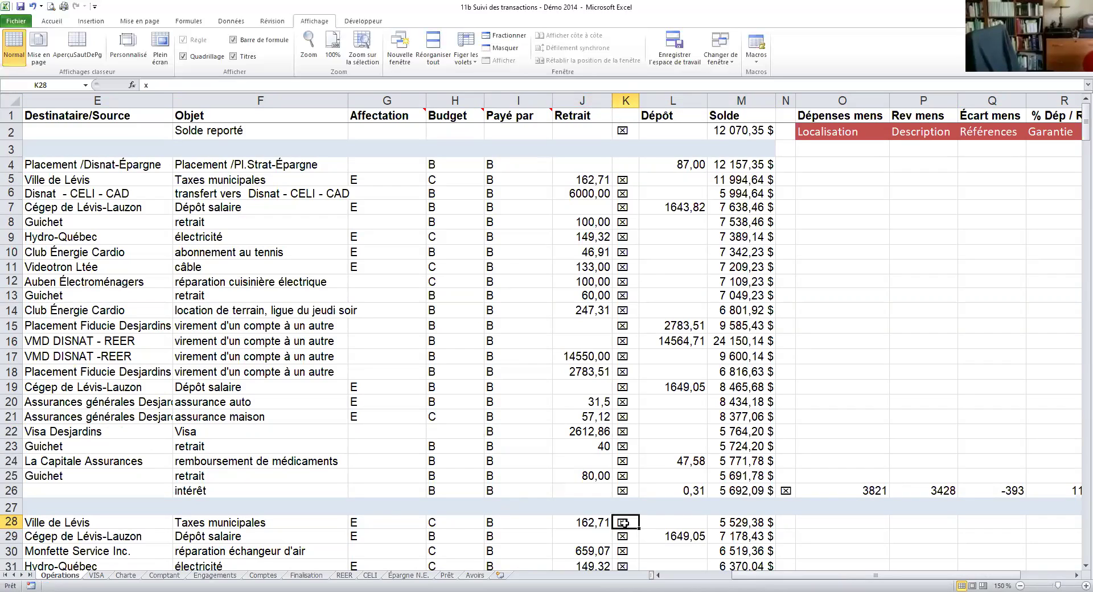
Review the Dépôt column on Opérations, checking the Placement/Disnat-Épargne deposit in L4 and the salary deposit in L7
left_click(940, 332)
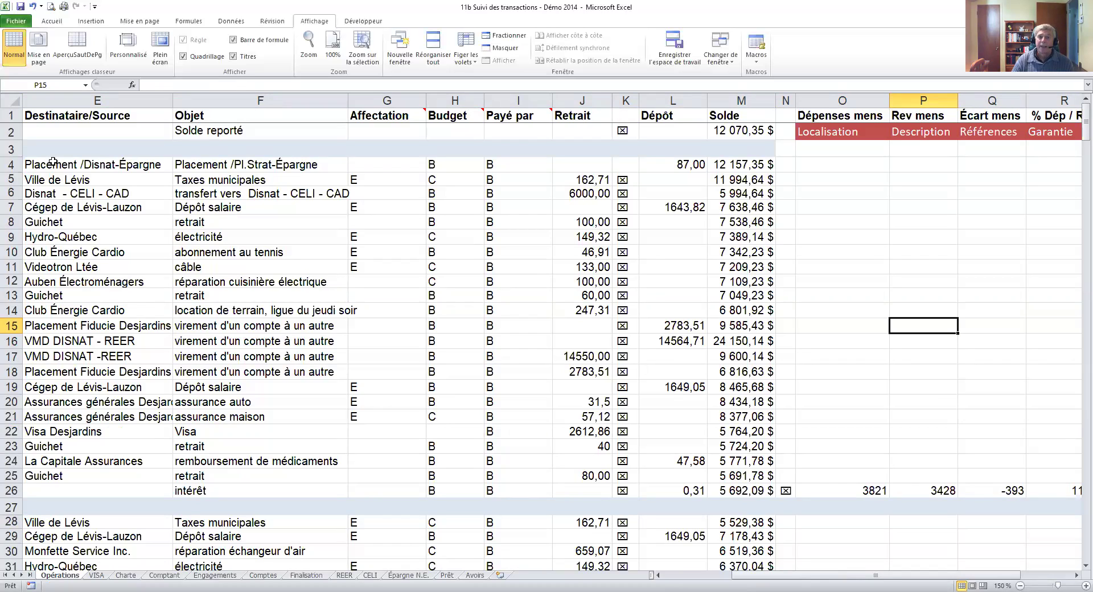
left_click(682, 164)
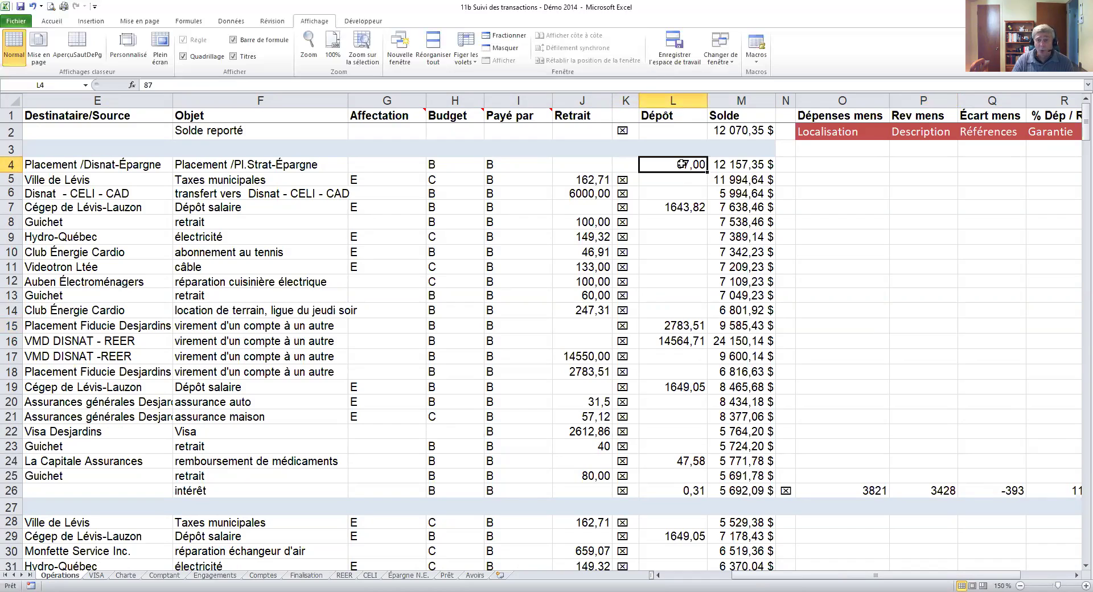
left_click(677, 101)
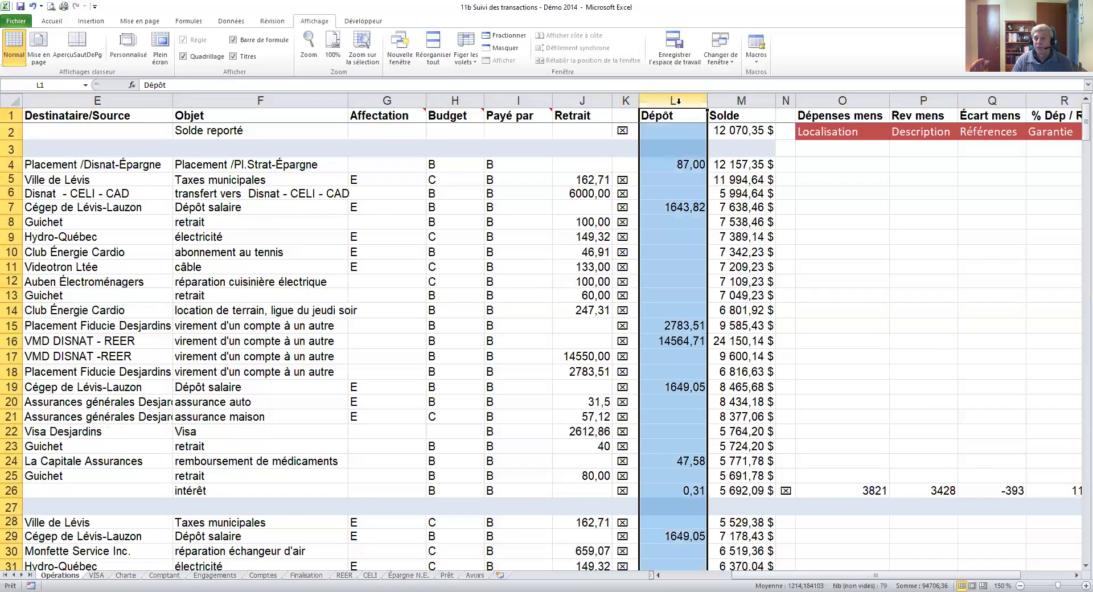
left_click(681, 208)
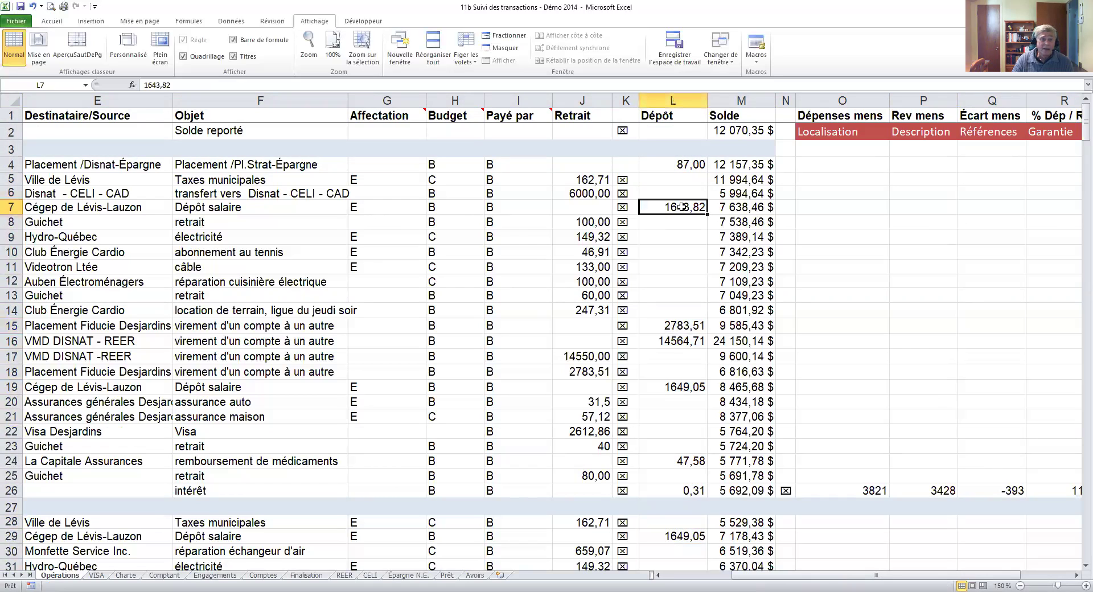
mouse_move(740, 578)
left_mouse_down()
mouse_move(720, 577)
mouse_move(734, 577)
left_mouse_up()
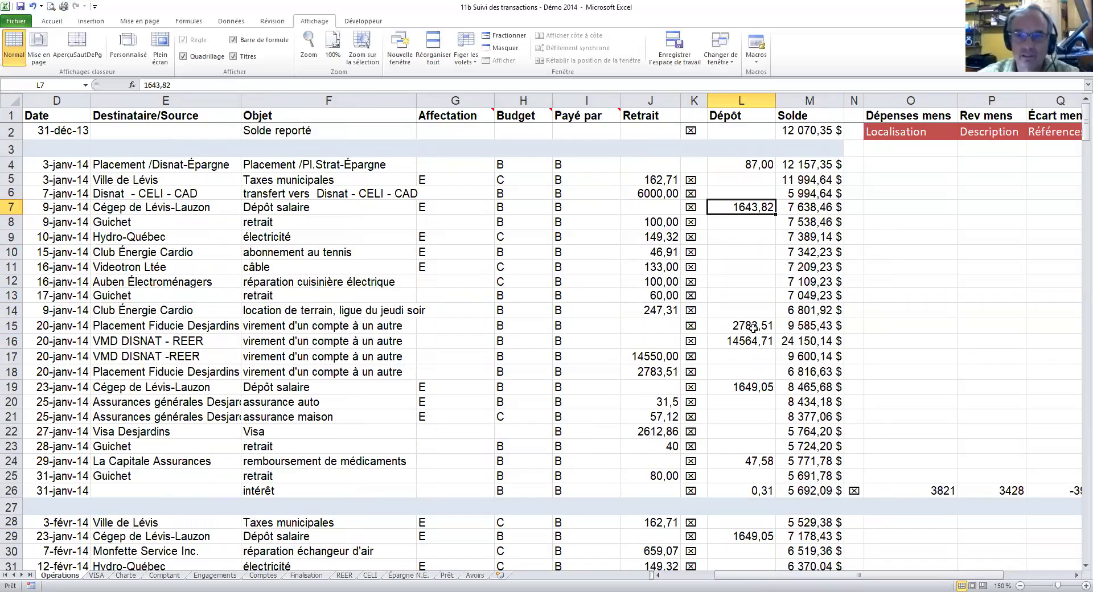
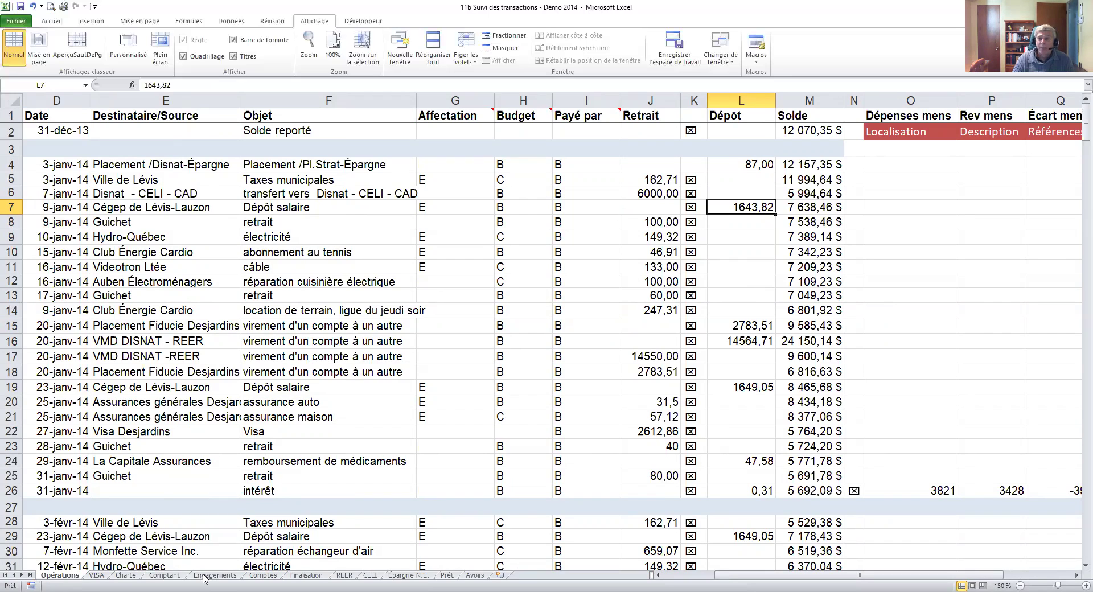
View the VISA sheet from its No compte column onward, then return to Opérations
left_click(96, 576)
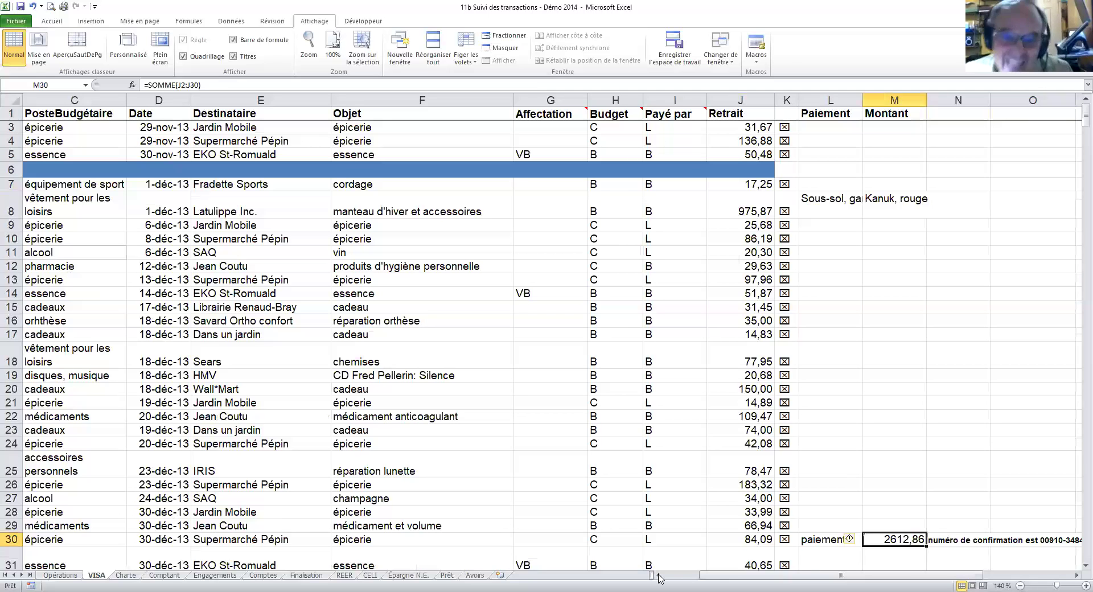
left_click_drag(739, 579, 703, 579)
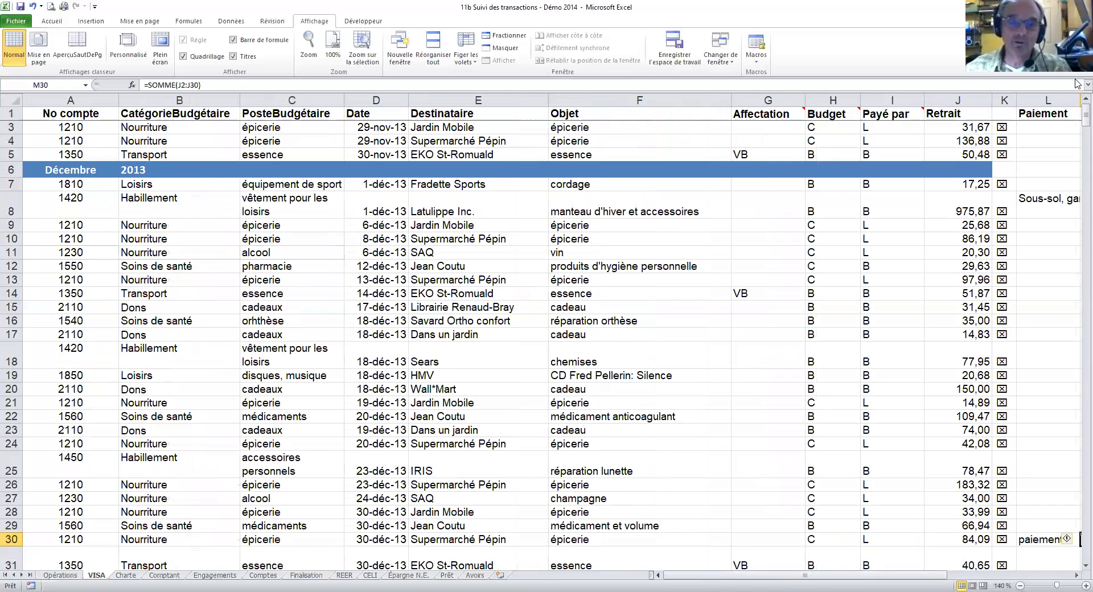
left_click(60, 576)
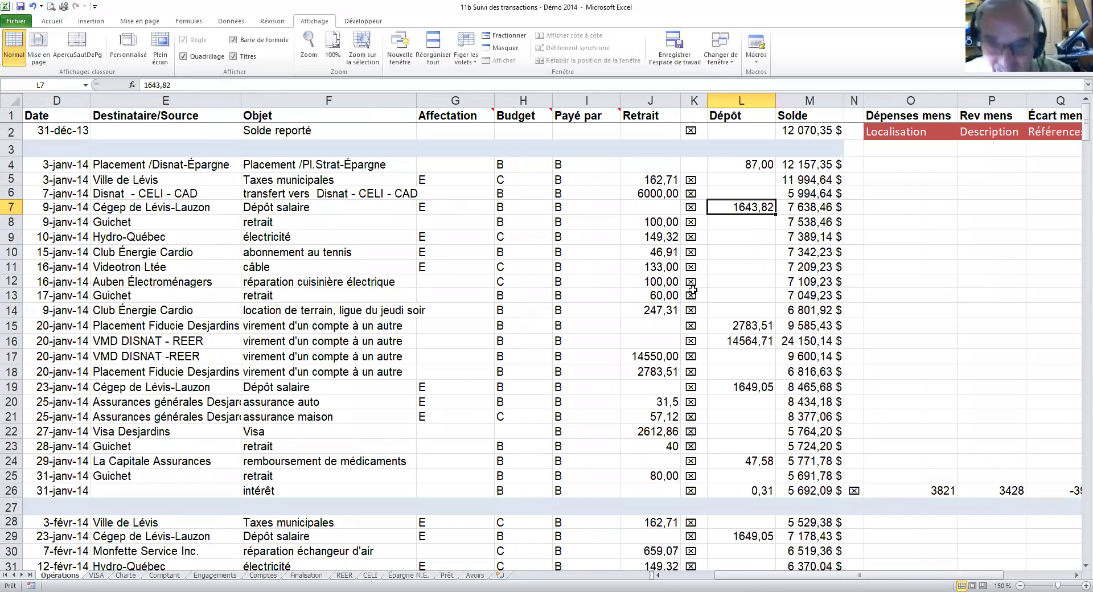
Examine the Club Énergie Cardio court-rental transaction in row 14, including its Objet in F14 and Retrait amount in J14
left_click(908, 193)
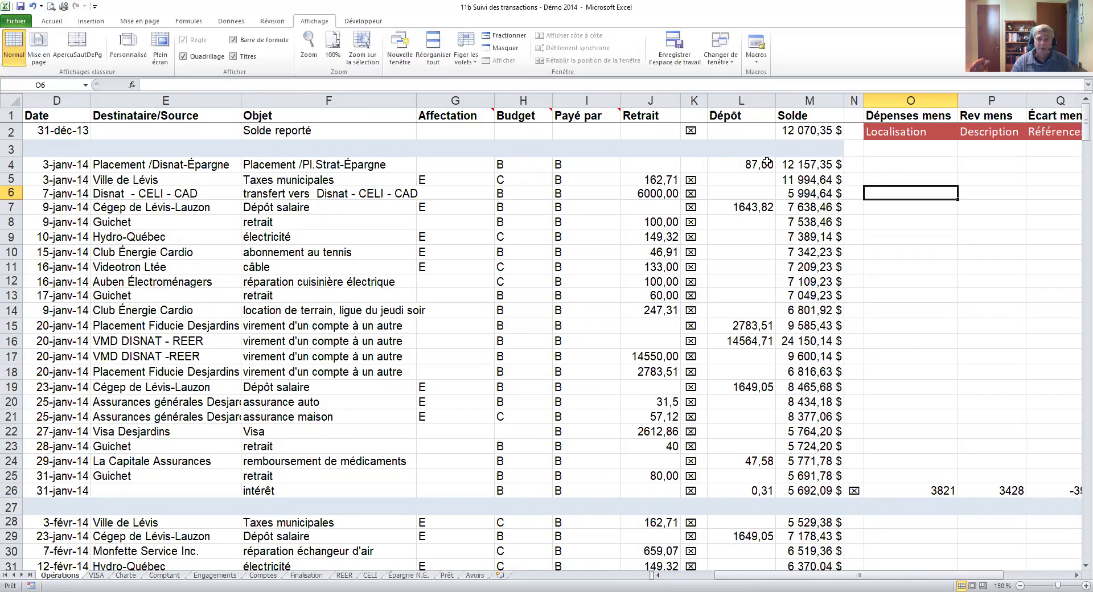
left_click(10, 311)
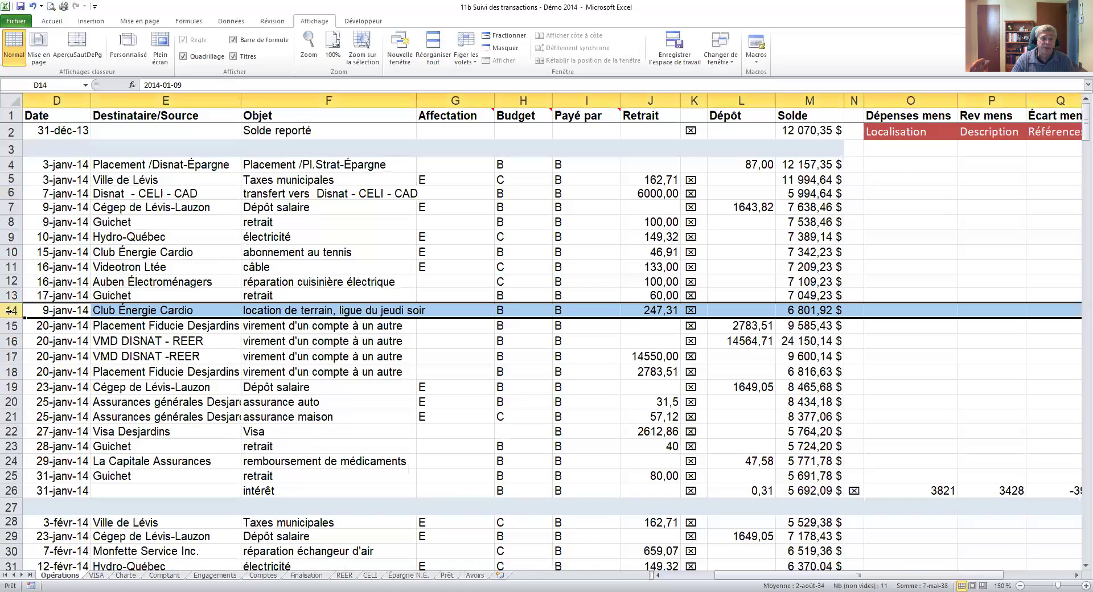
left_click(125, 312)
left_click(267, 307)
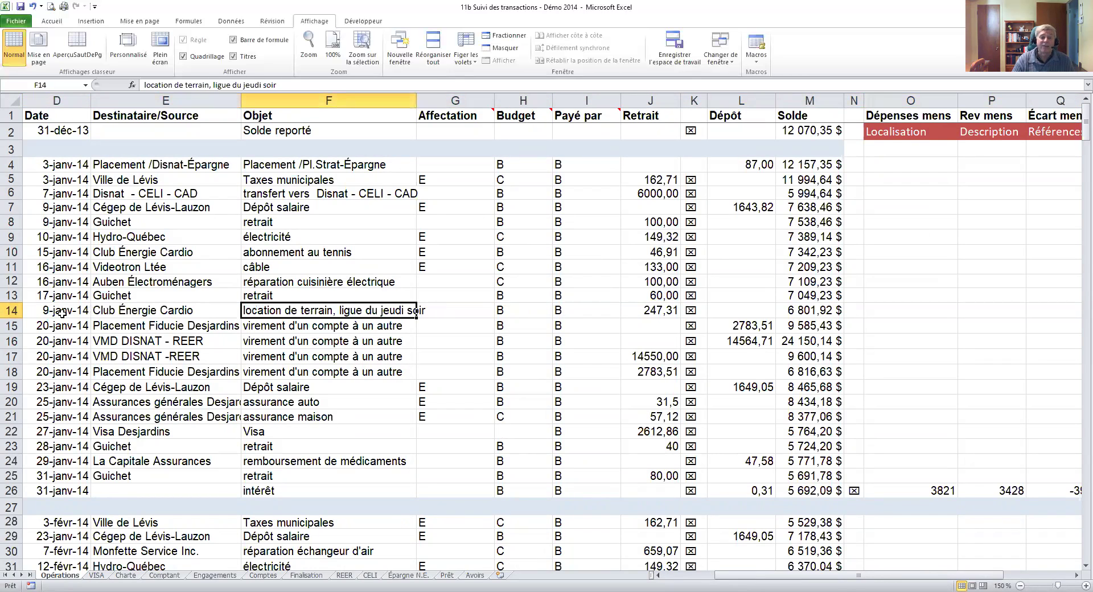
left_click(644, 310)
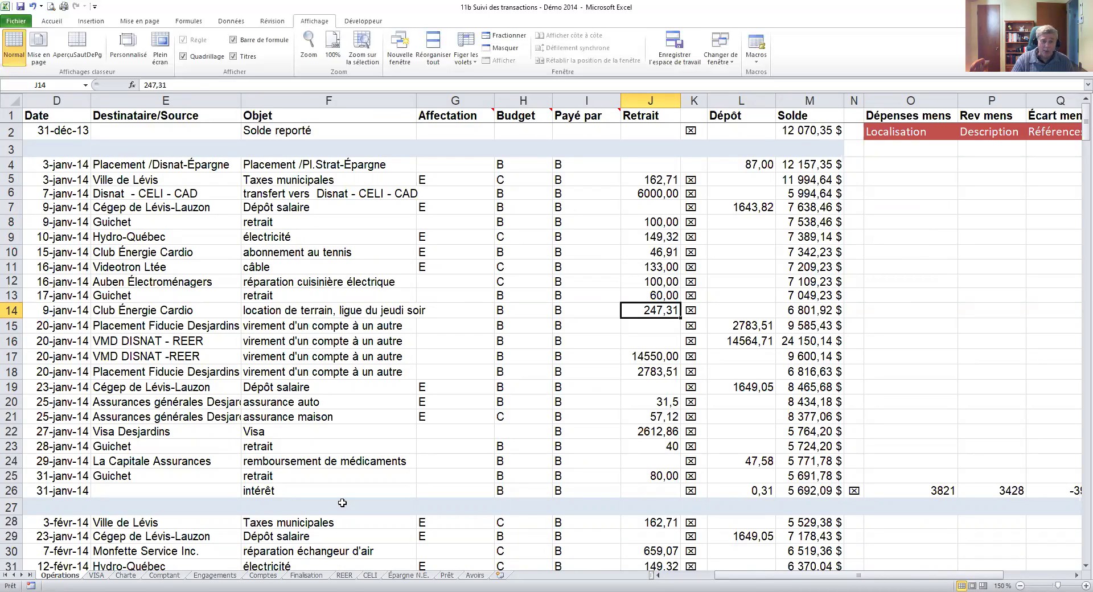
Examine the Affectation codes of the Habitation accounts in D5, D7 and D8 on the Charte sheet, finishing on Opérations
left_click(136, 577)
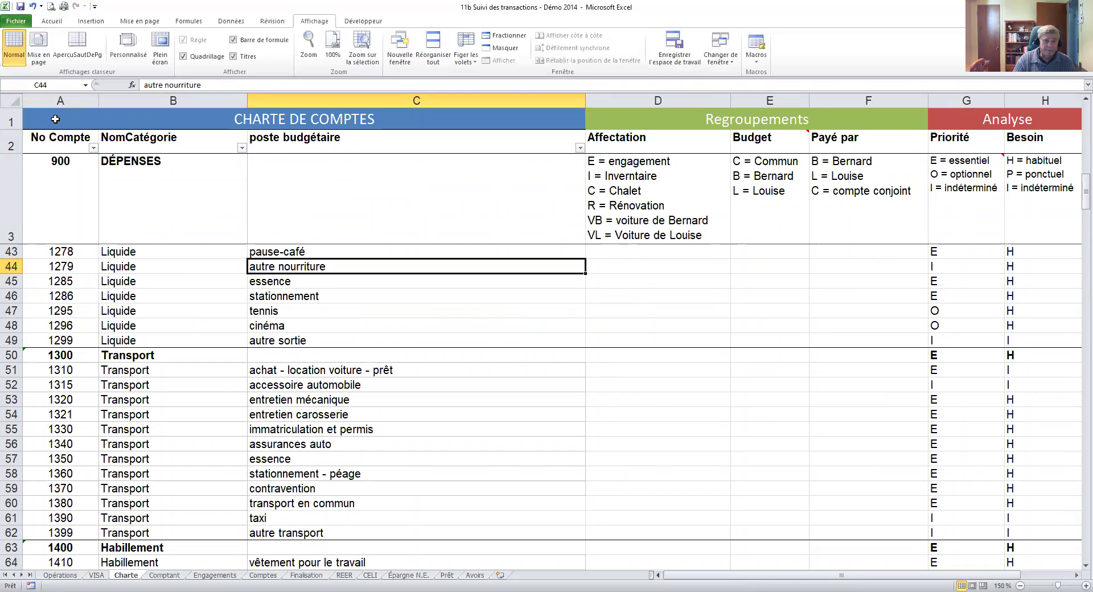
scroll(652, 314, "up", 6)
scroll(652, 314, "up", 7)
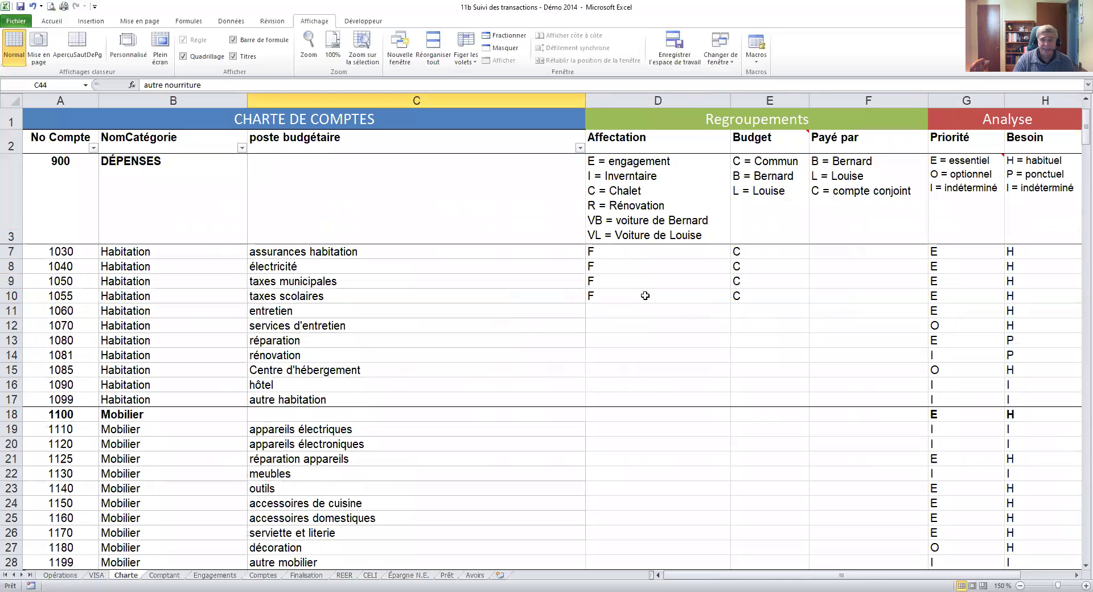
left_click(610, 266)
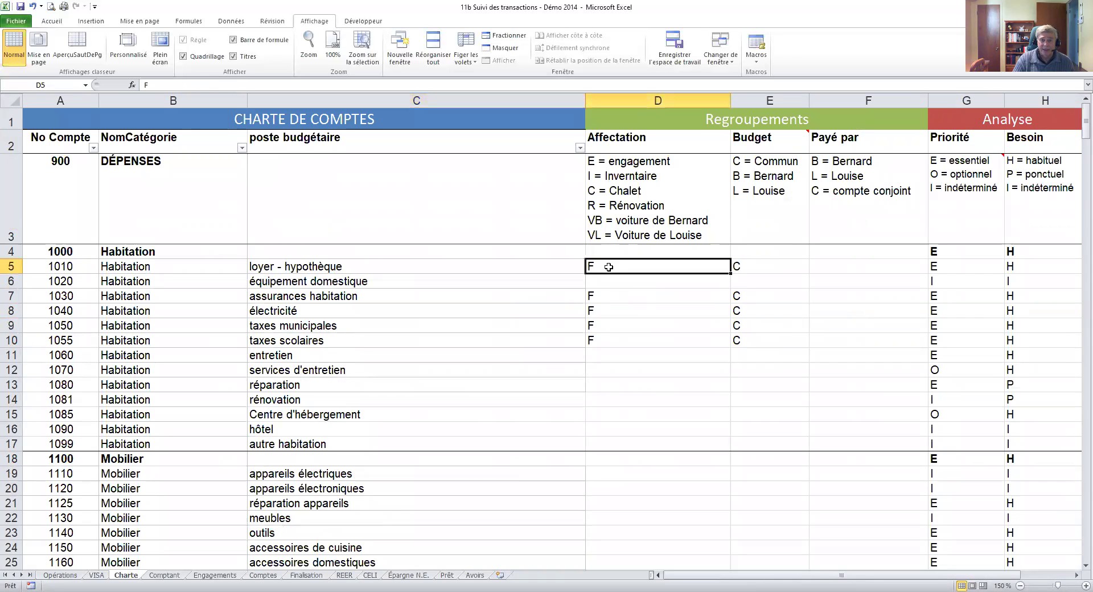
left_click(602, 297)
left_click(600, 312)
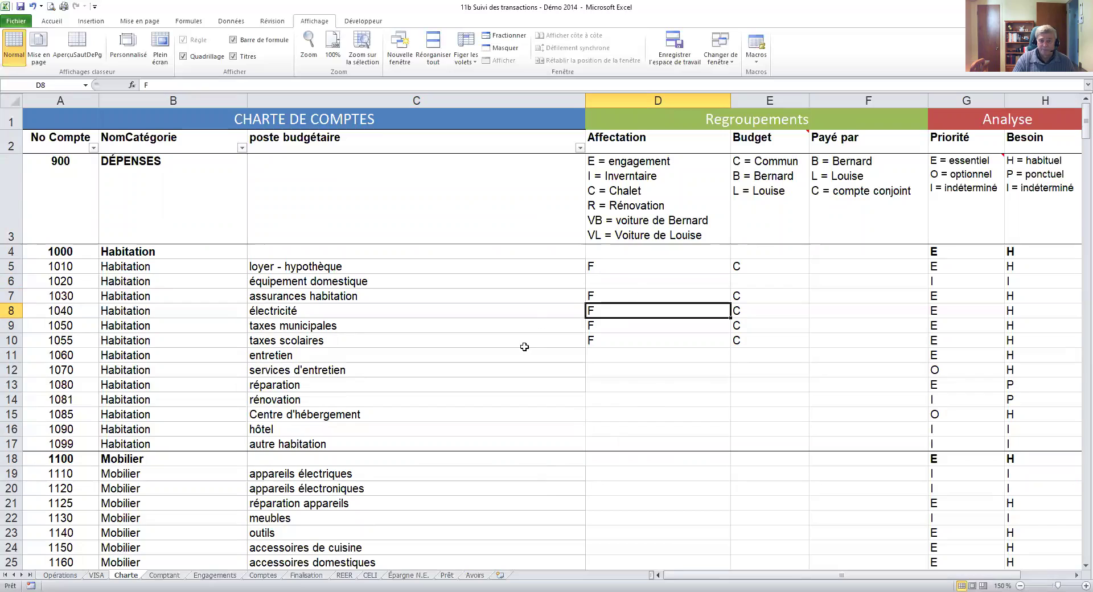
left_click(601, 266)
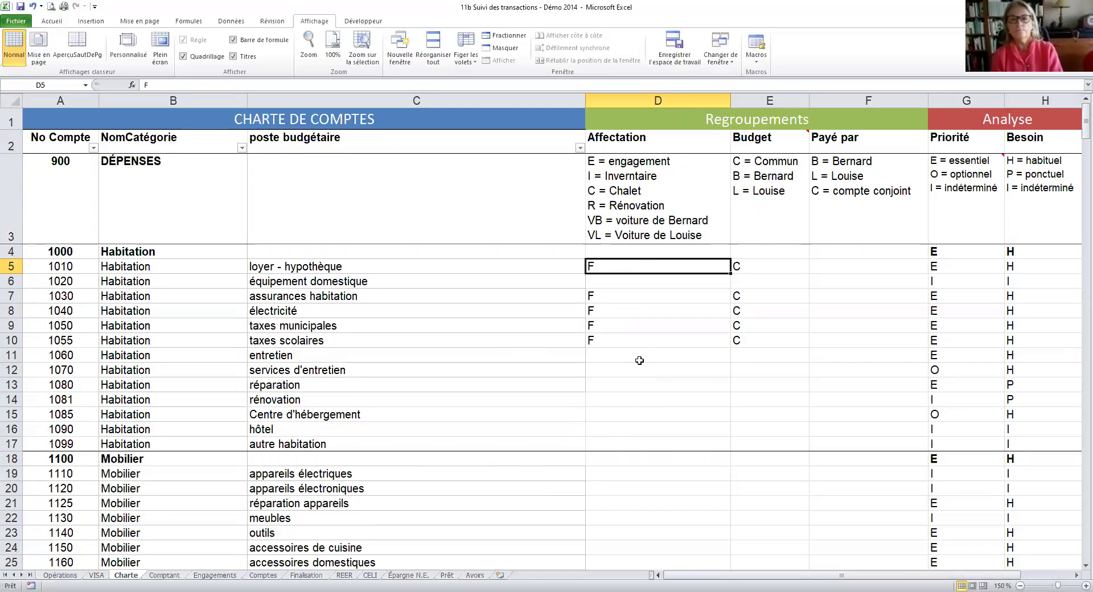
scroll(599, 447, "down", 15)
scroll(599, 447, "up", 15)
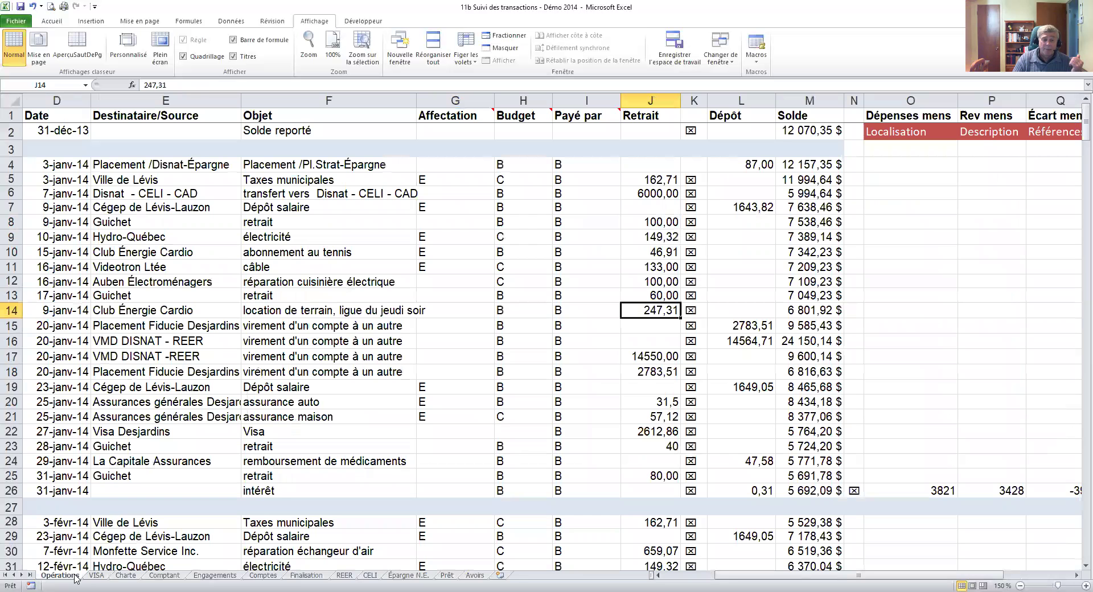
left_click(76, 576)
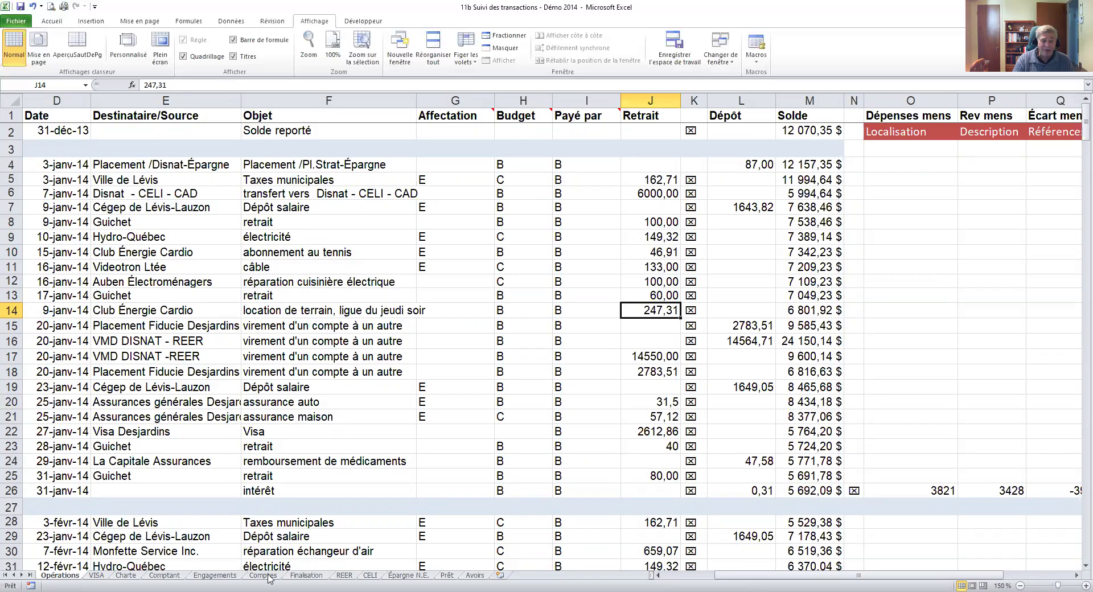
Review the VISA sheet's check marks in K8 and K16, and the payment label and total formula in L30:M30
left_click(97, 576)
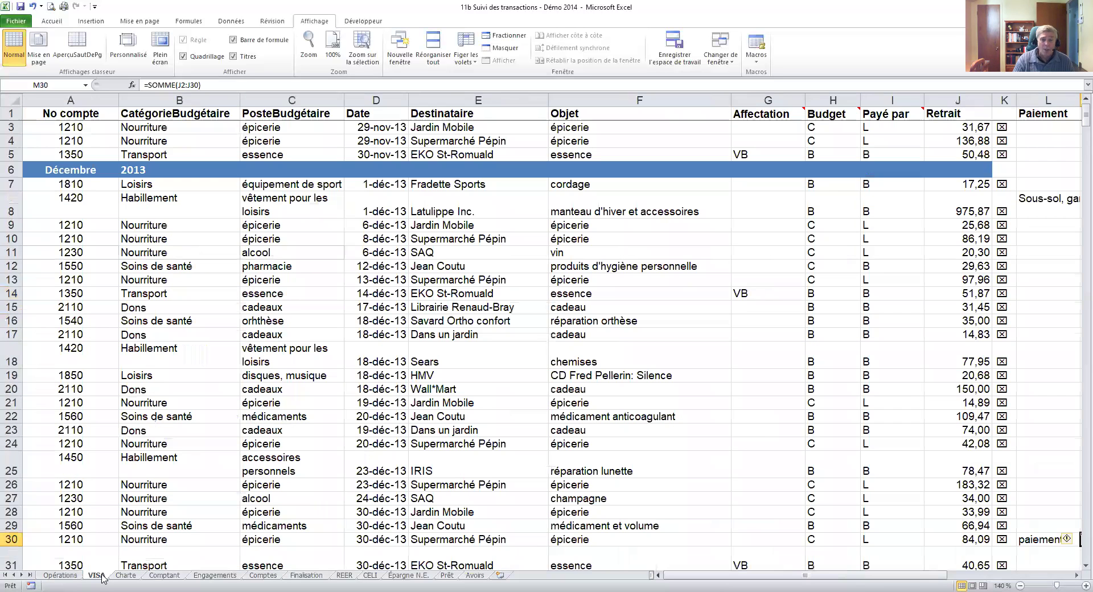
left_click(1005, 212)
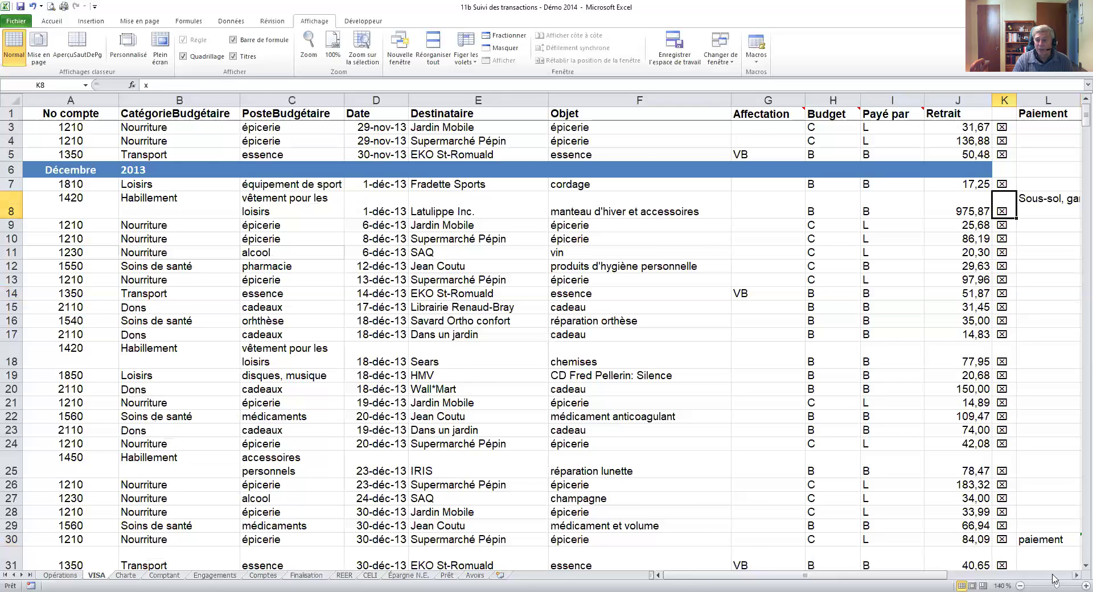
left_click(1076, 576)
left_click(1076, 576)
left_click(1076, 576)
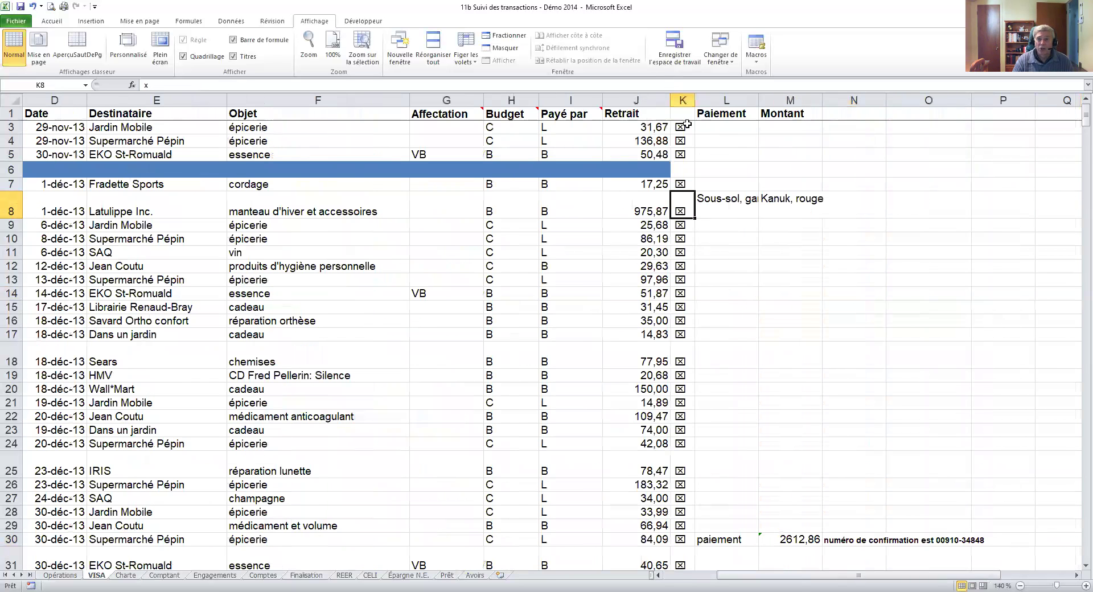
left_click(681, 320)
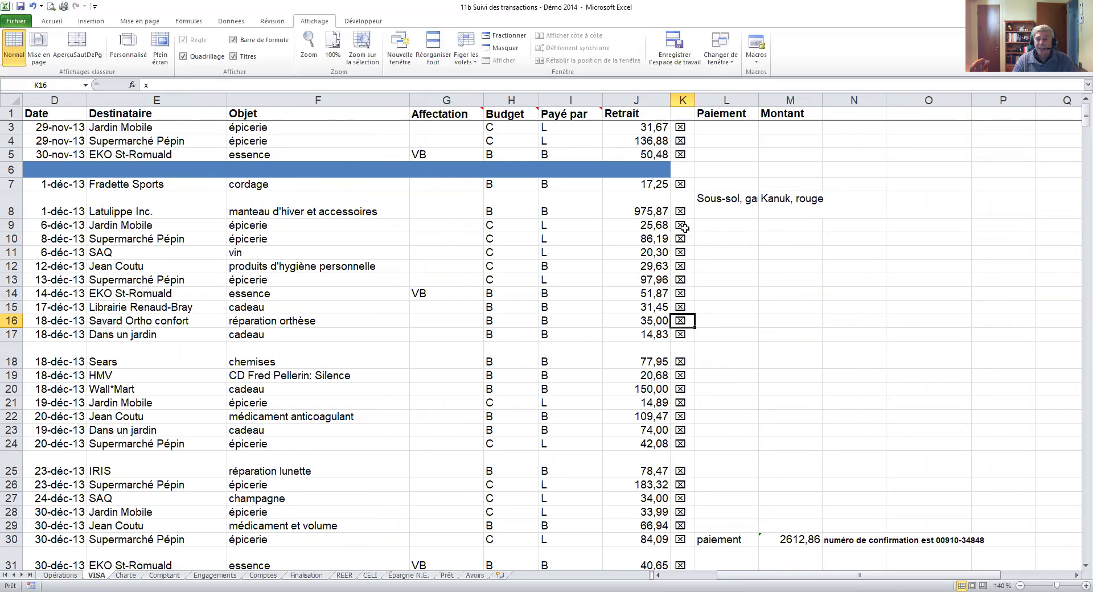
left_click(718, 542)
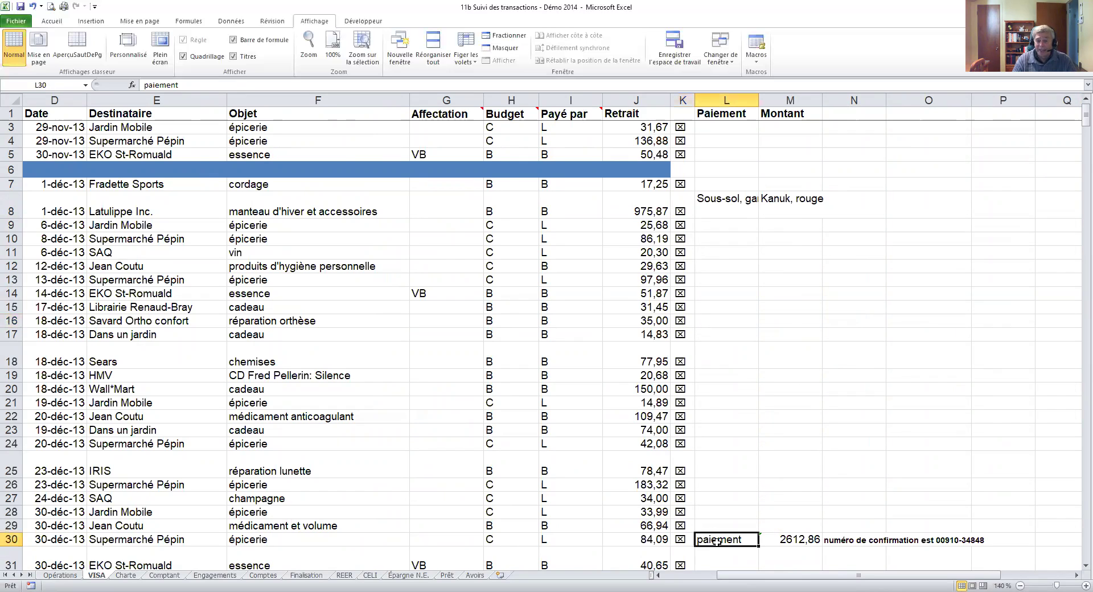
left_click(793, 539)
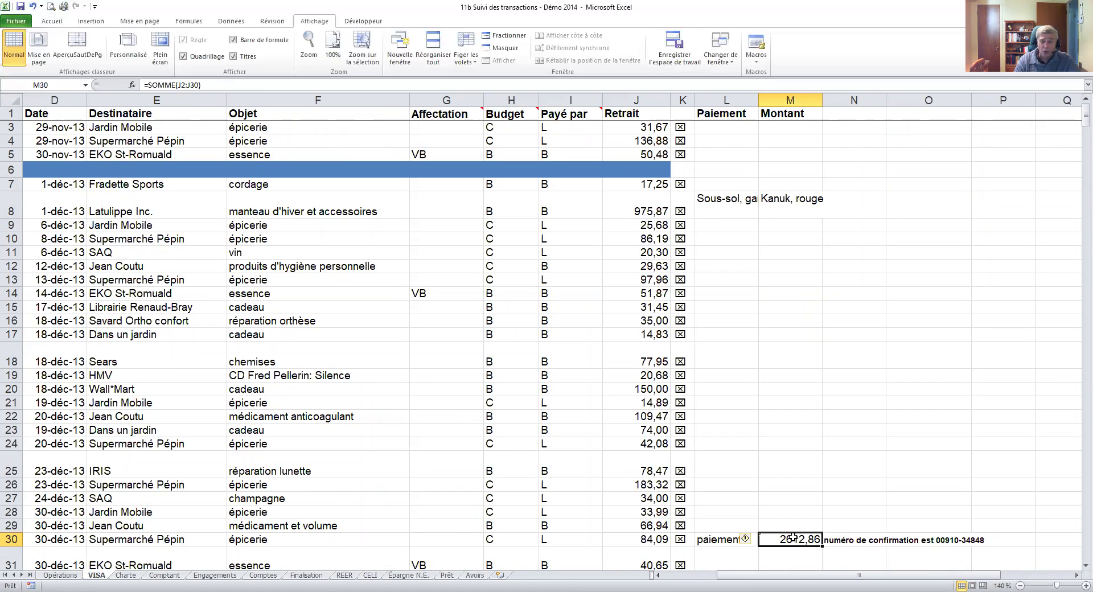
Examine the Visa Desjardins payment in row 22 on Opérations, checking its Retrait in J22 and Objet in F22, then select the entire row
left_click(59, 575)
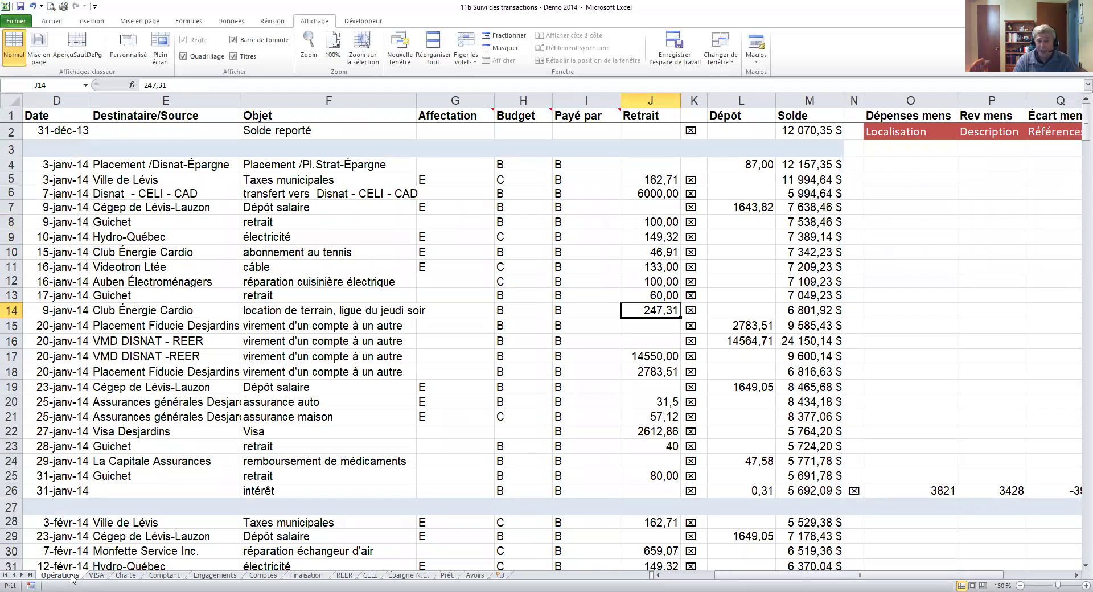
left_click(14, 432)
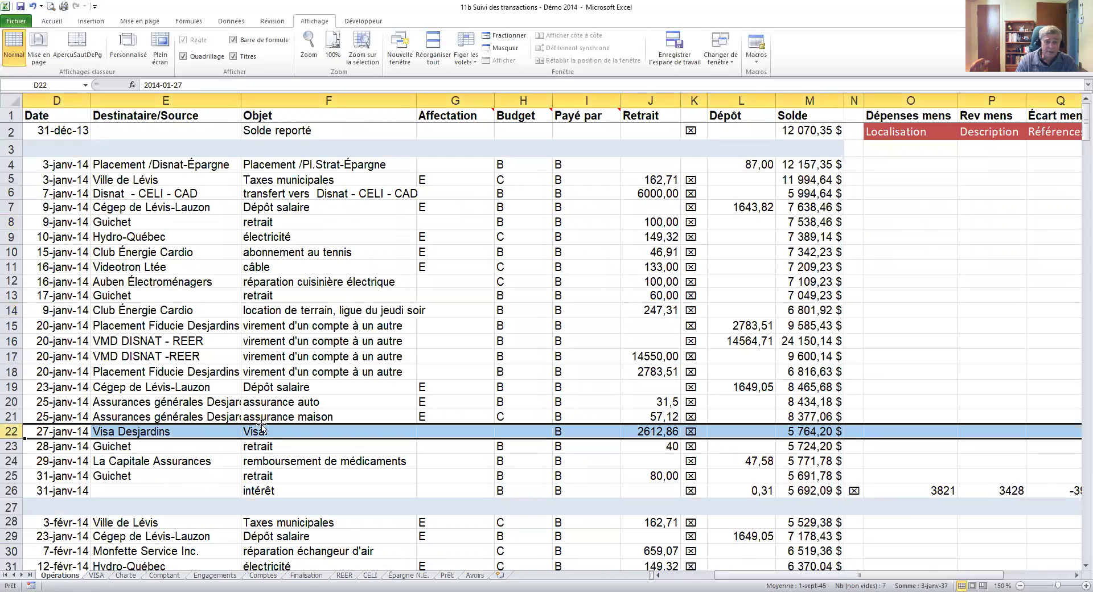
left_click(648, 433)
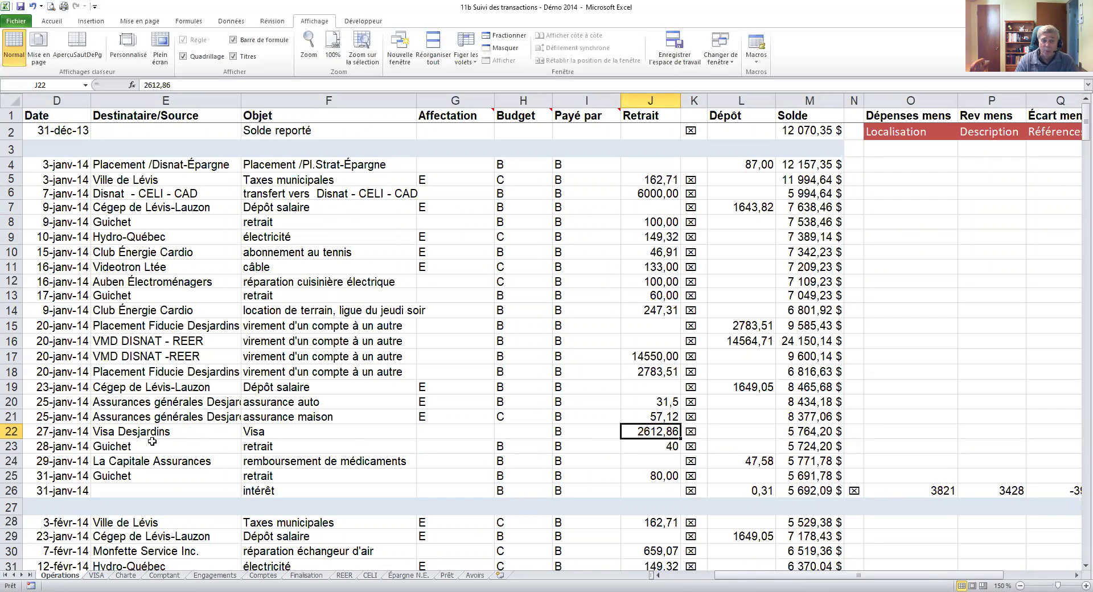
left_click(318, 434)
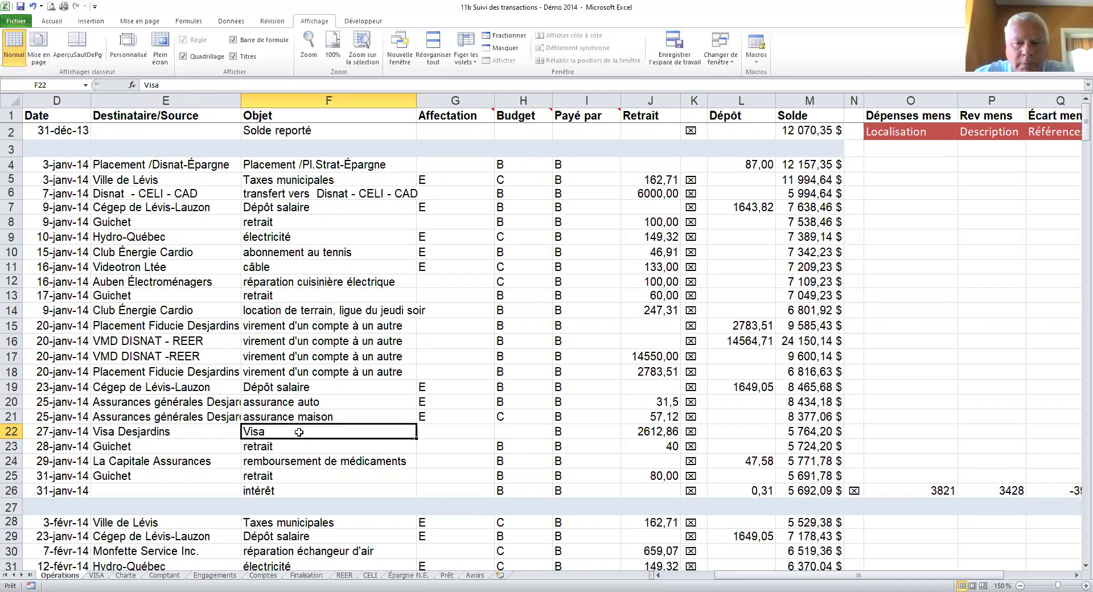
left_click(11, 431)
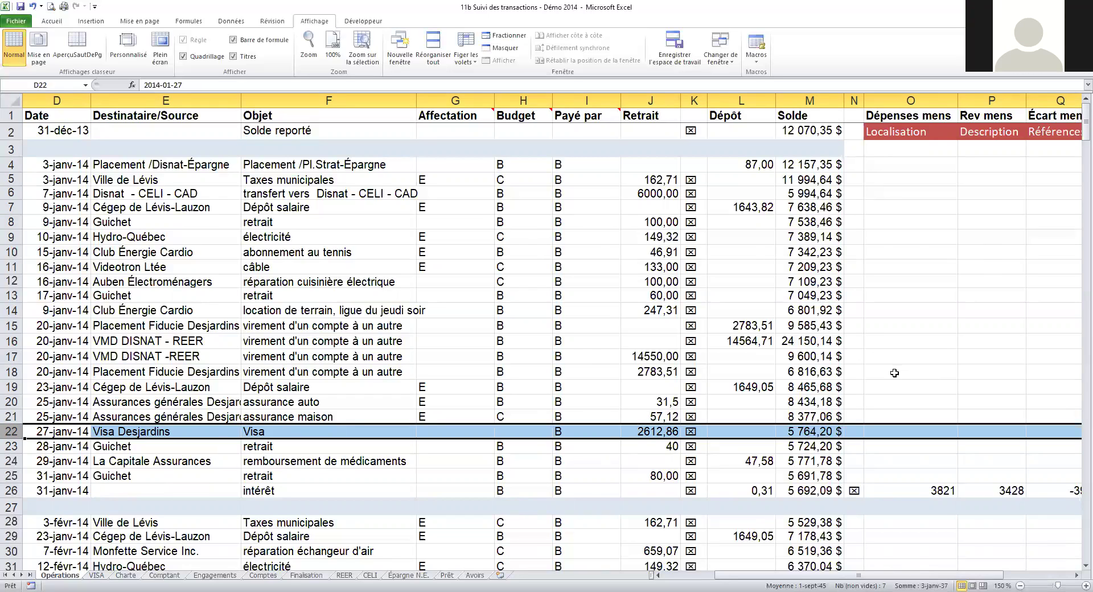
Show the sheet-management options for the VISA sheet, dismiss them, and check the Fradette Sports Objet in F7
left_click(96, 576)
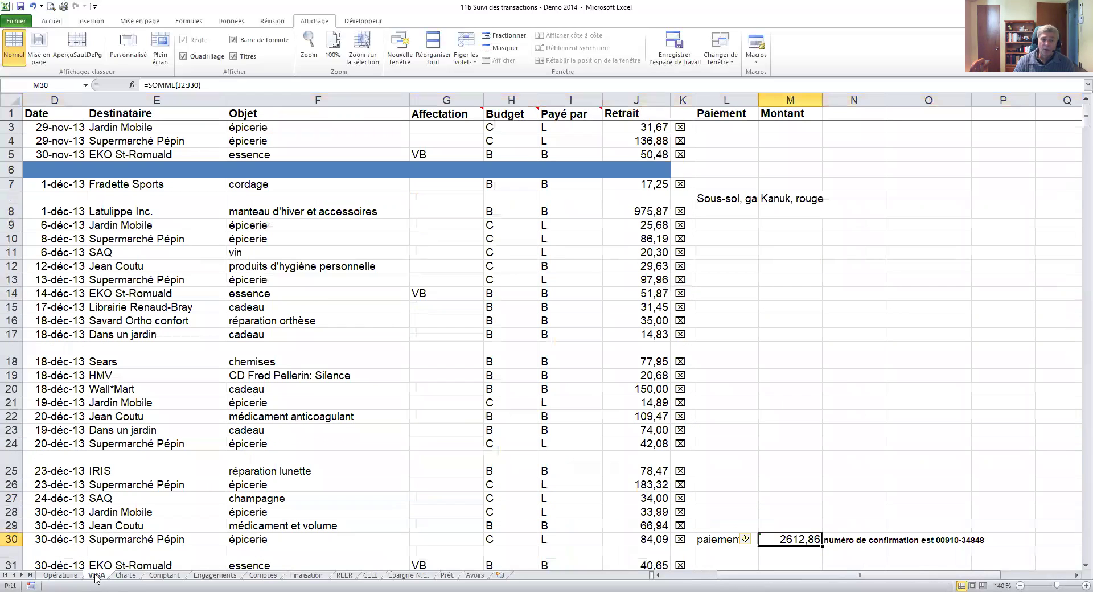
right_click(96, 577)
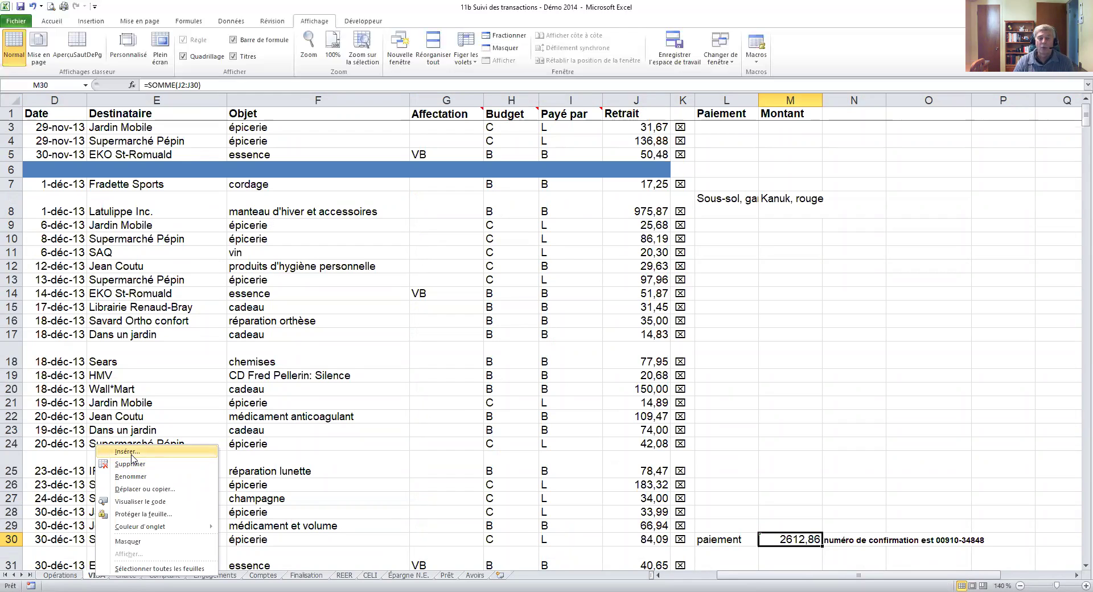
left_click(881, 436)
left_click(801, 395)
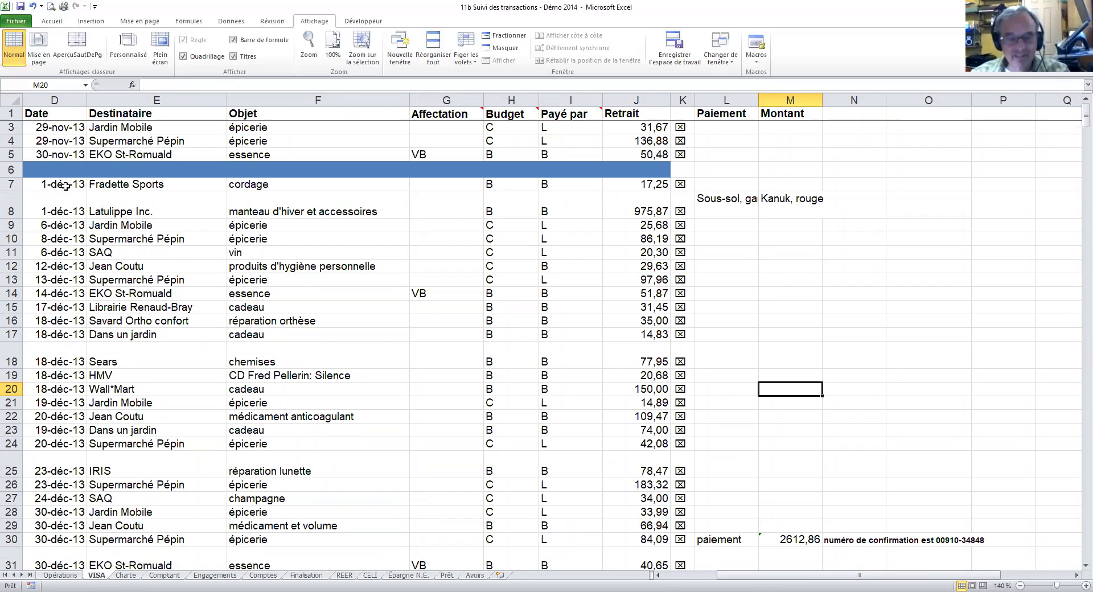
left_click(287, 187)
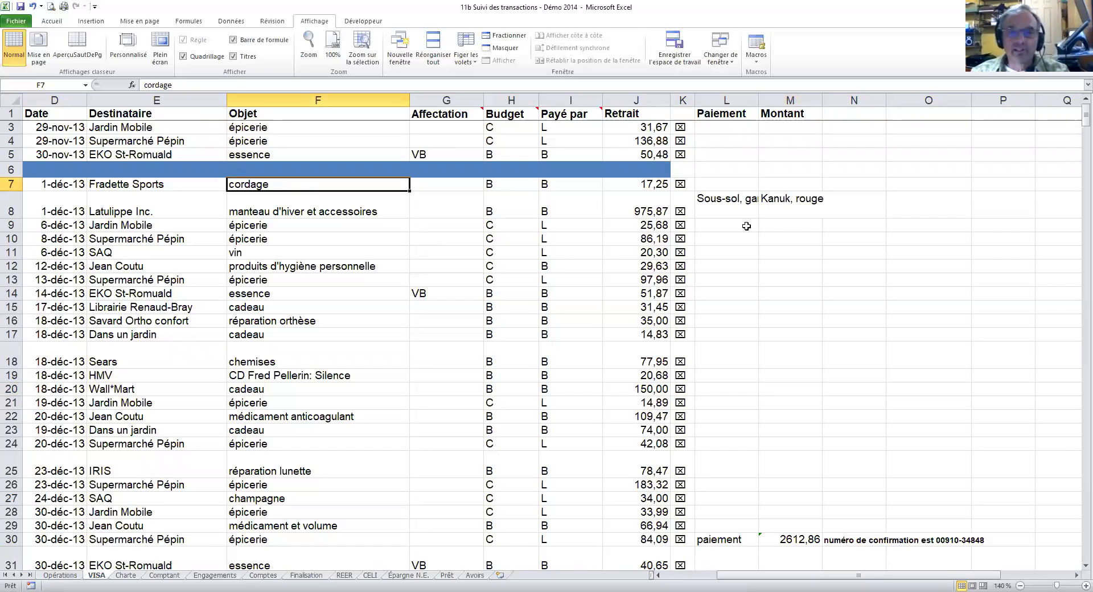
Check the Comptes sheet briefly, then find the 7000 Virements section among the accounts on the Charte sheet
left_click(745, 224)
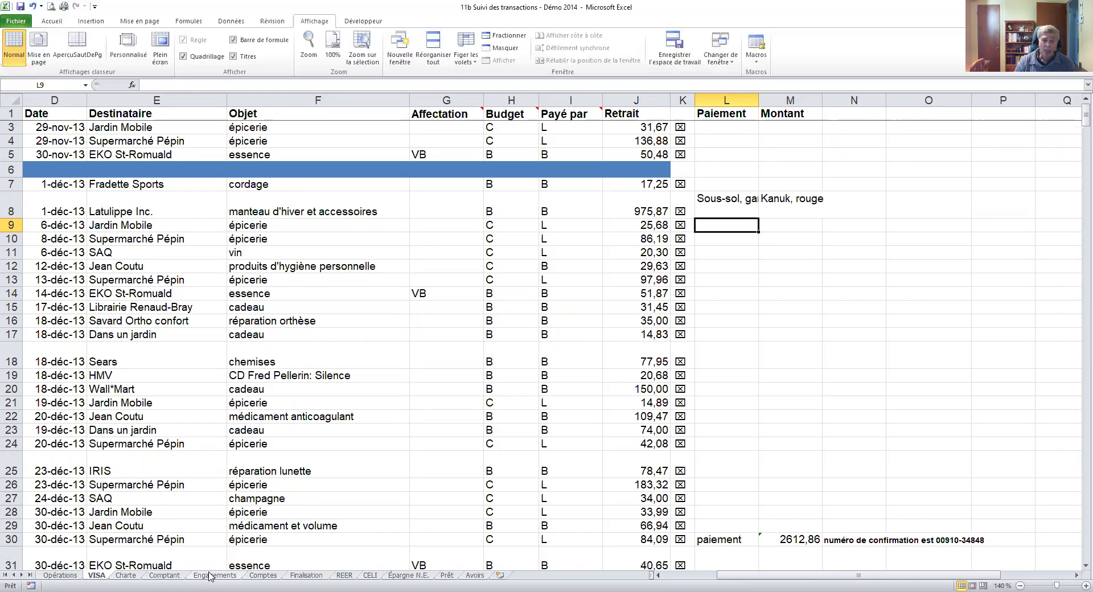
left_click(263, 576)
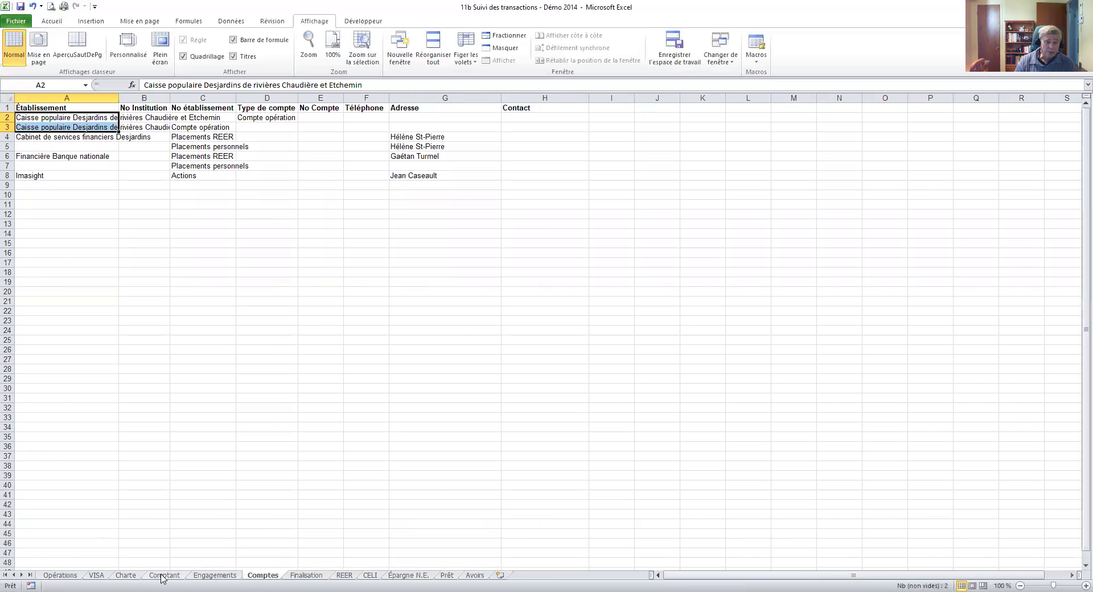
left_click(135, 576)
scroll(487, 504, "down", 4)
scroll(487, 504, "down", 20)
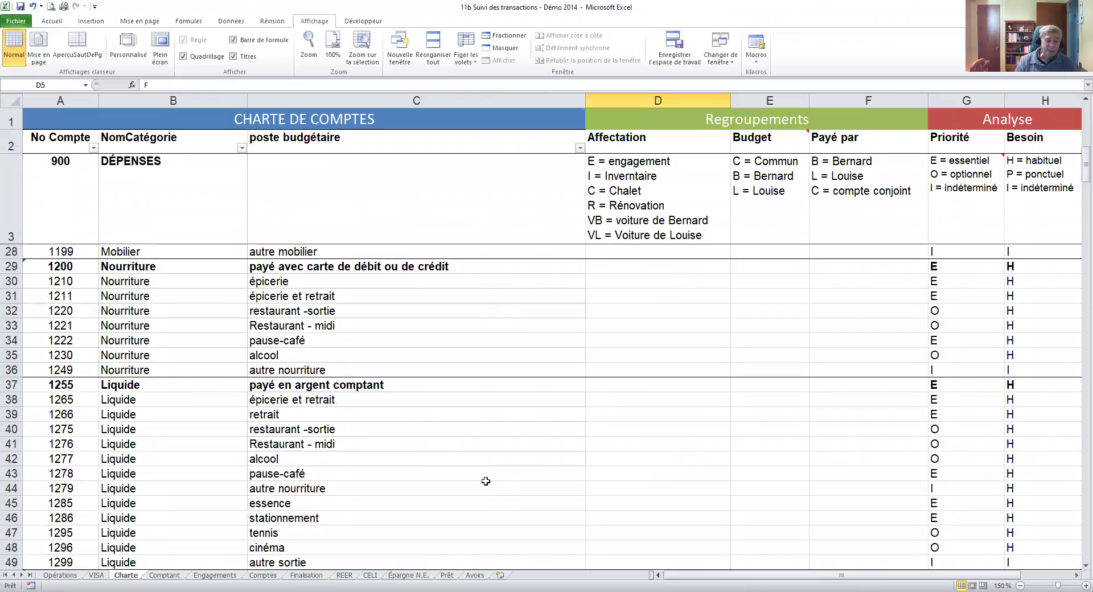
scroll(484, 475, "down", 20)
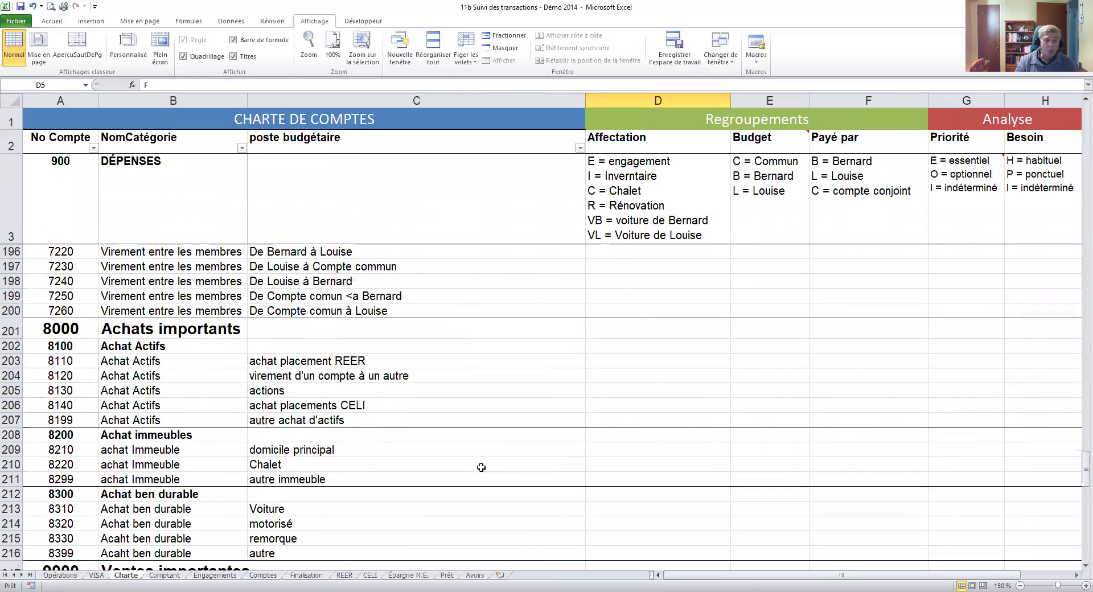
scroll(481, 470, "down", 7)
scroll(482, 469, "up", 6)
scroll(483, 470, "up", 5)
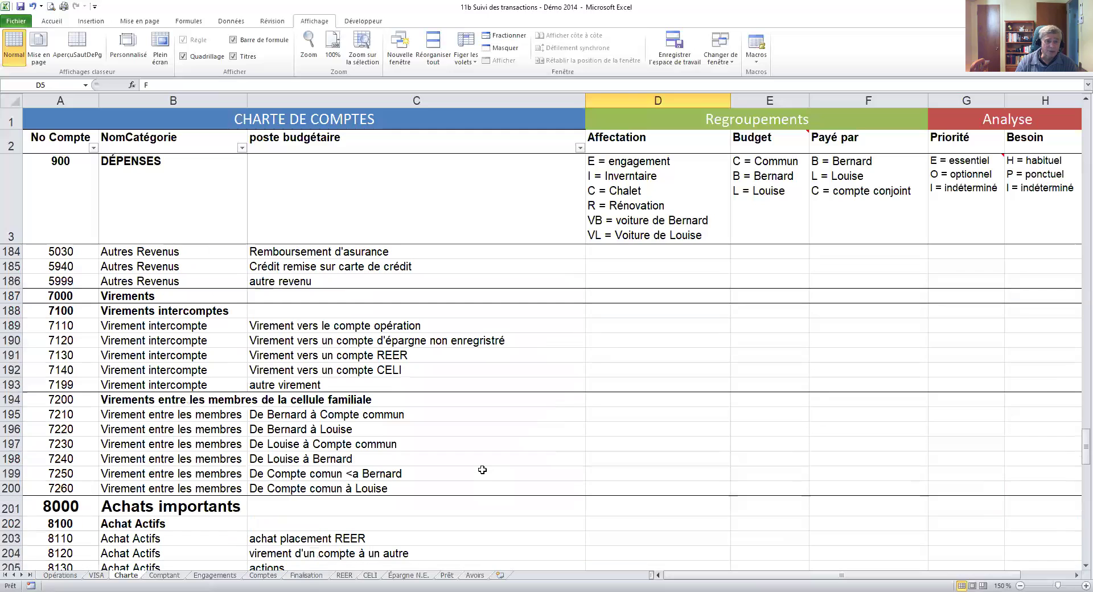
scroll(482, 469, "up", 2)
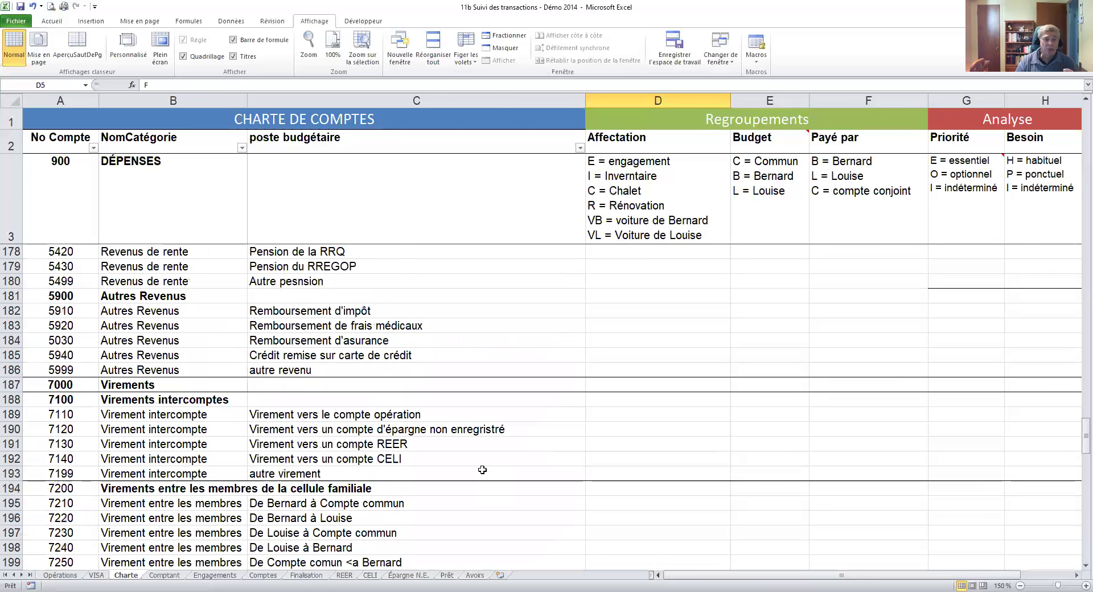
scroll(482, 470, "down", 1)
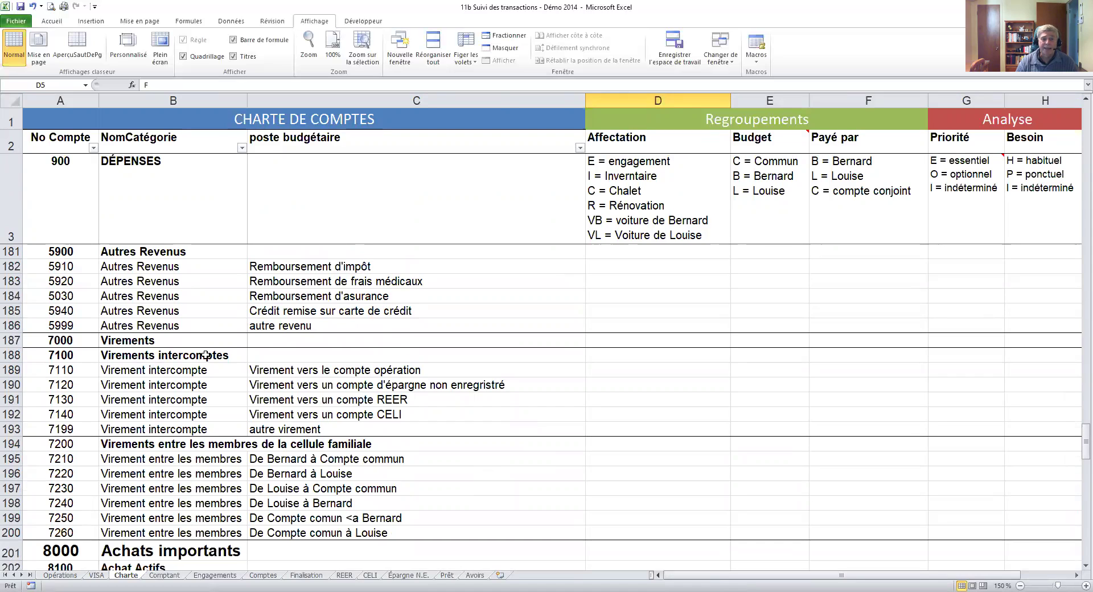
Examine the intercompte transfer items in C189:C192 on Charte, including the account number in A191 for transfers to a REER account
left_click(278, 371)
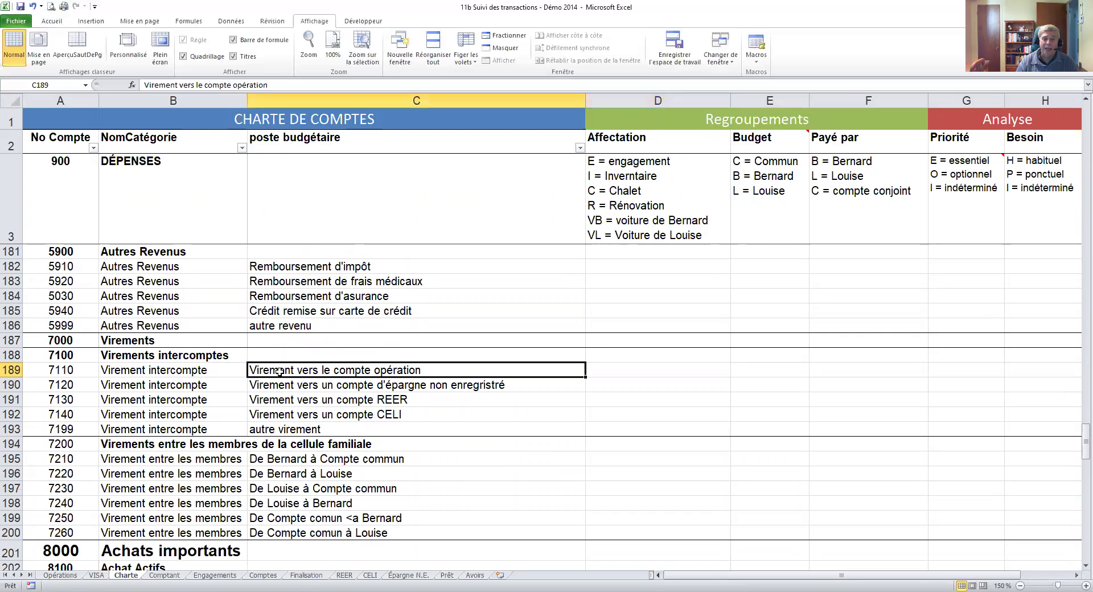
left_click(283, 390)
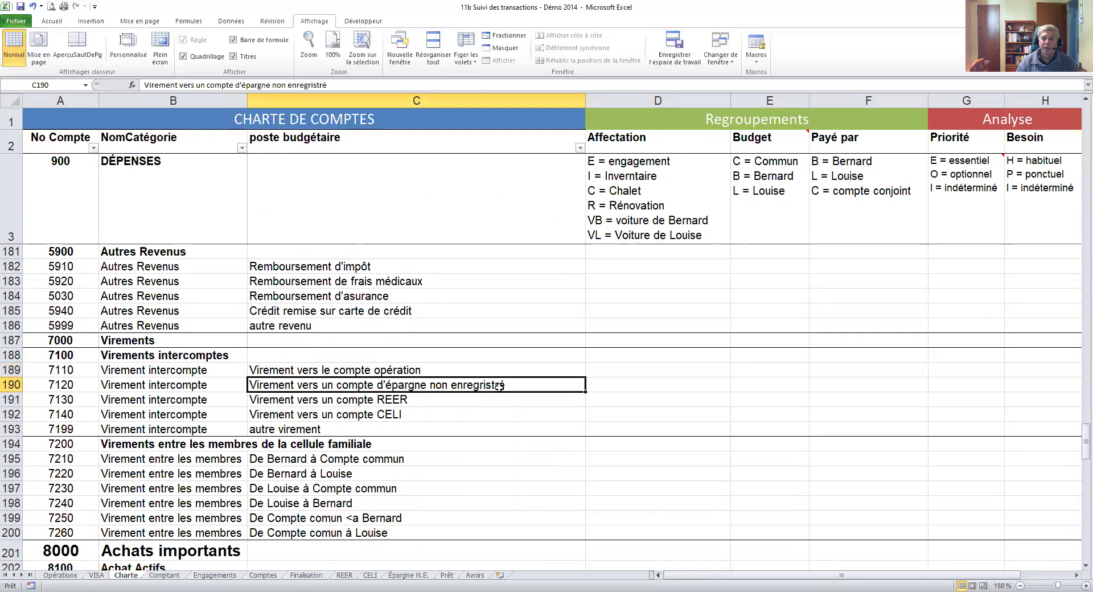
left_click(306, 399)
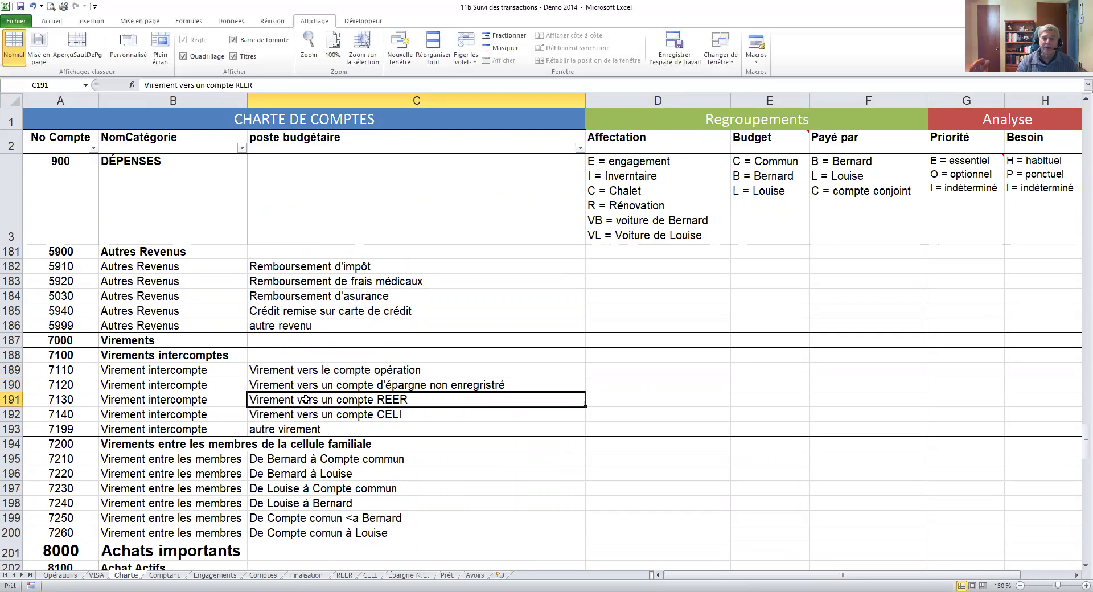
left_click(385, 415)
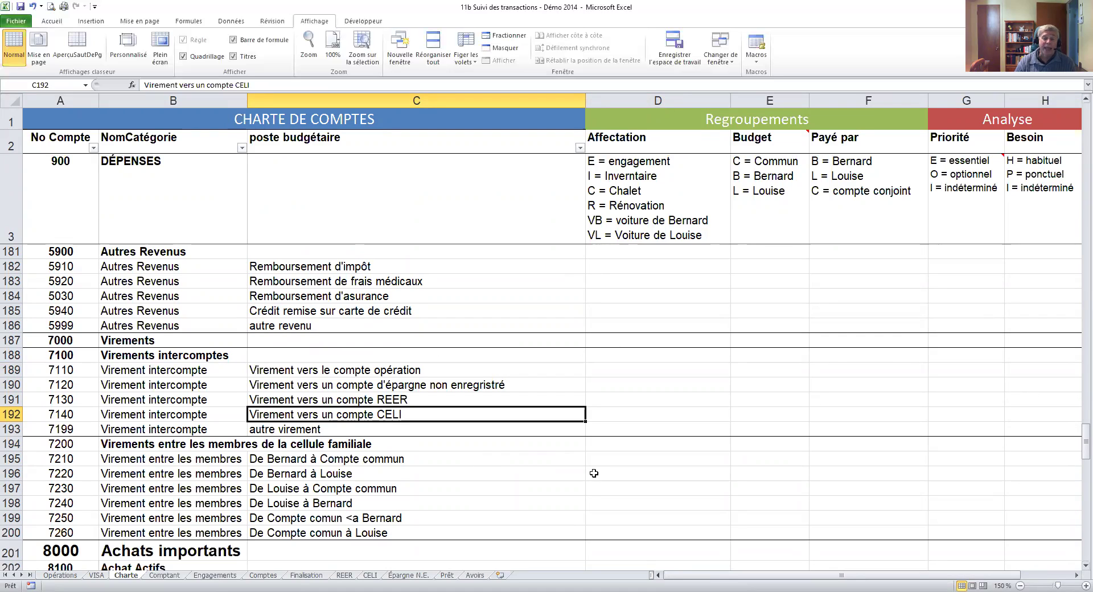
left_click(55, 400)
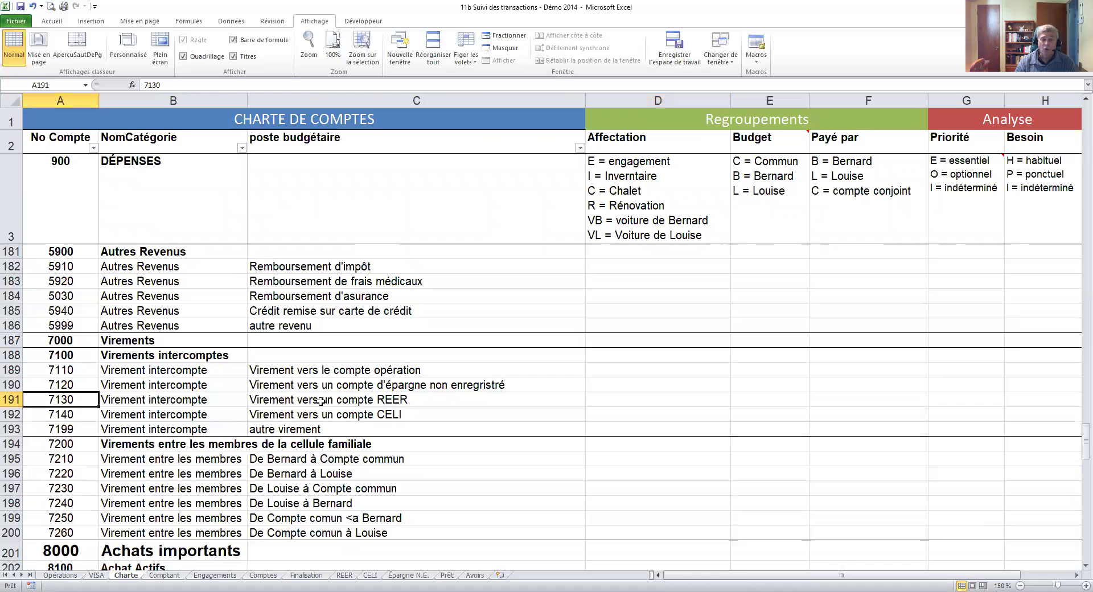
left_click(320, 401)
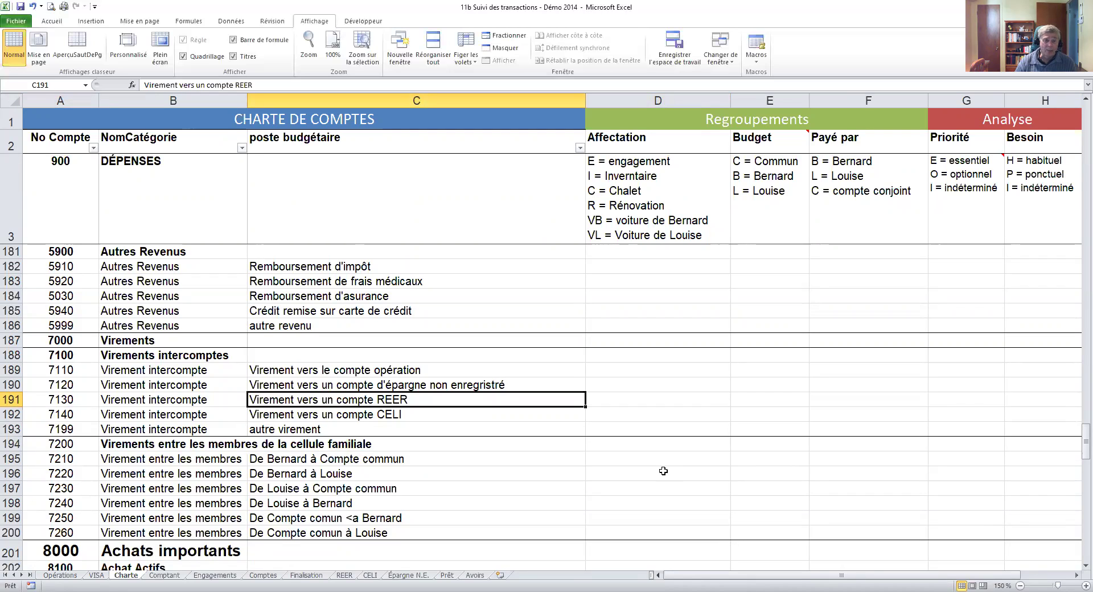
Review the Charte sheet's REVENUS accounts, from Revenus d'emploi through Autres Revenus
scroll(664, 470, "up", 6)
scroll(664, 470, "up", 5)
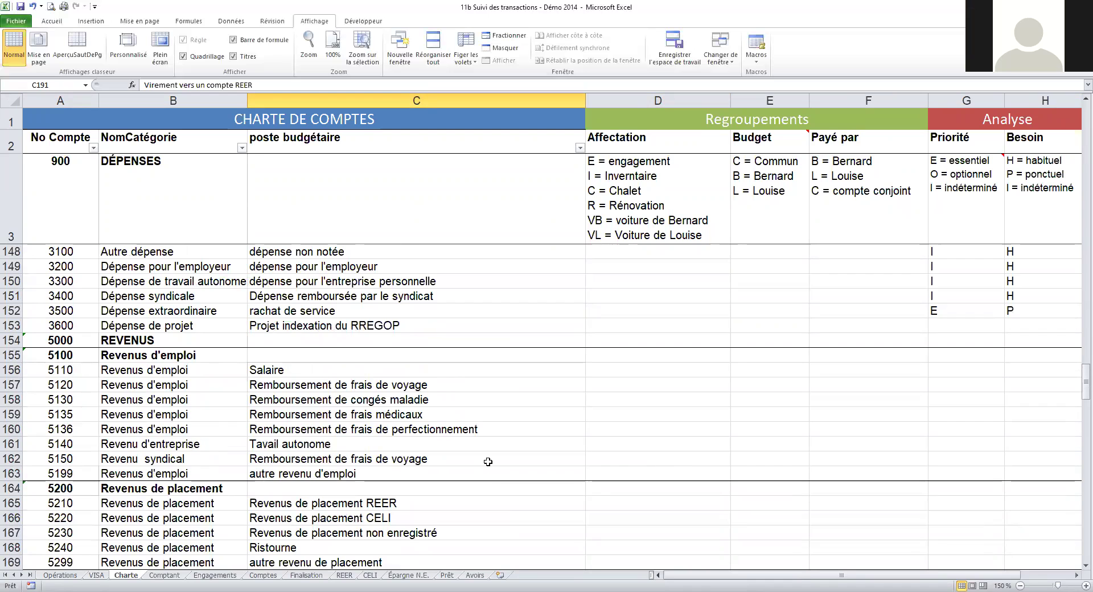
scroll(488, 462, "up", 1)
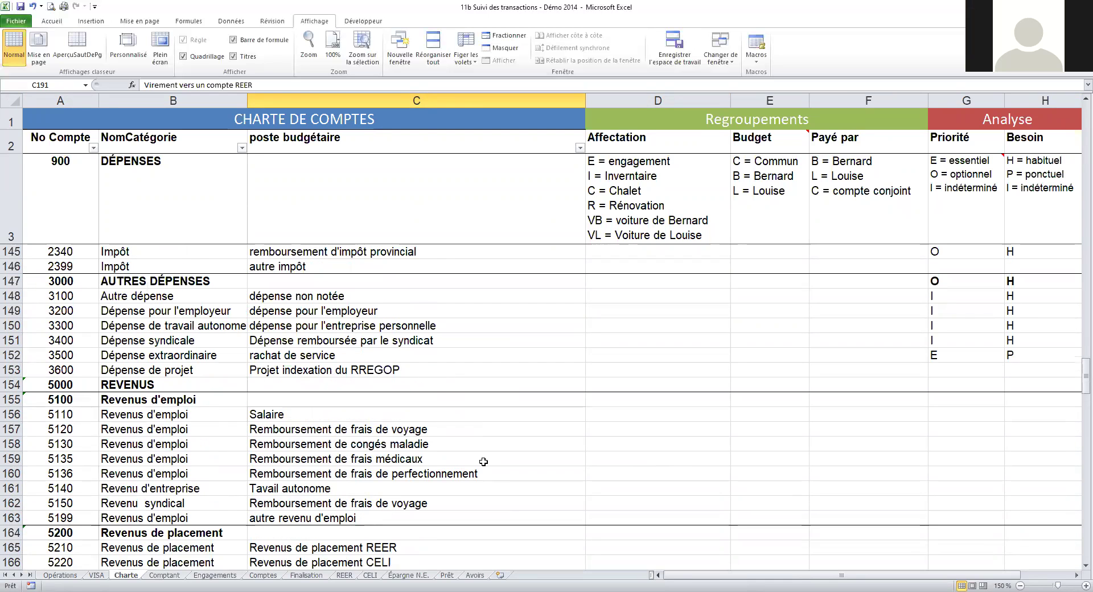
scroll(483, 462, "up", 3)
scroll(488, 461, "down", 9)
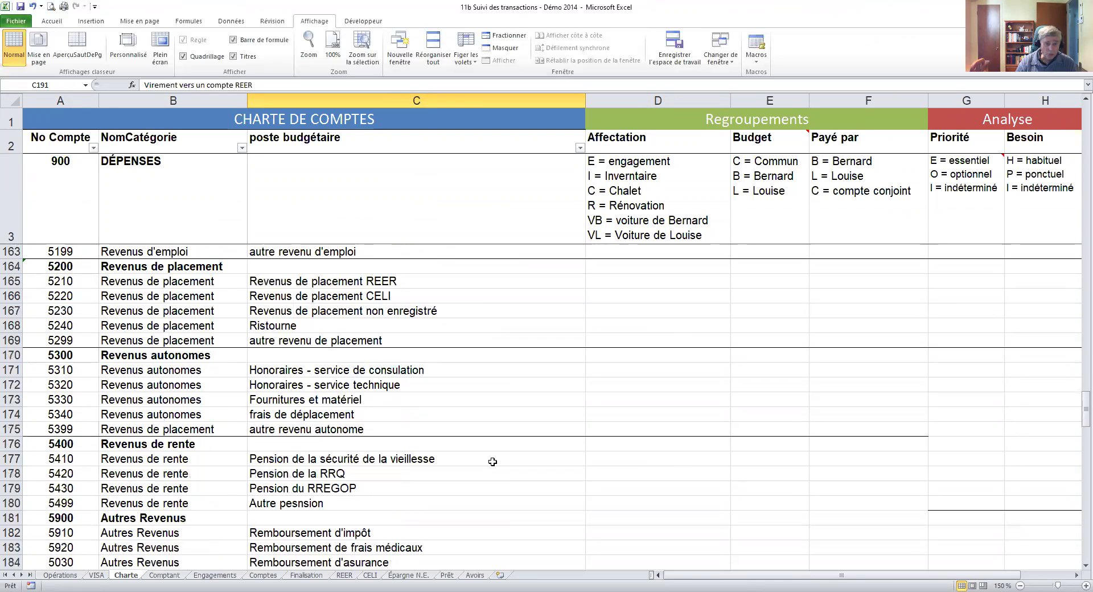
scroll(492, 462, "down", 5)
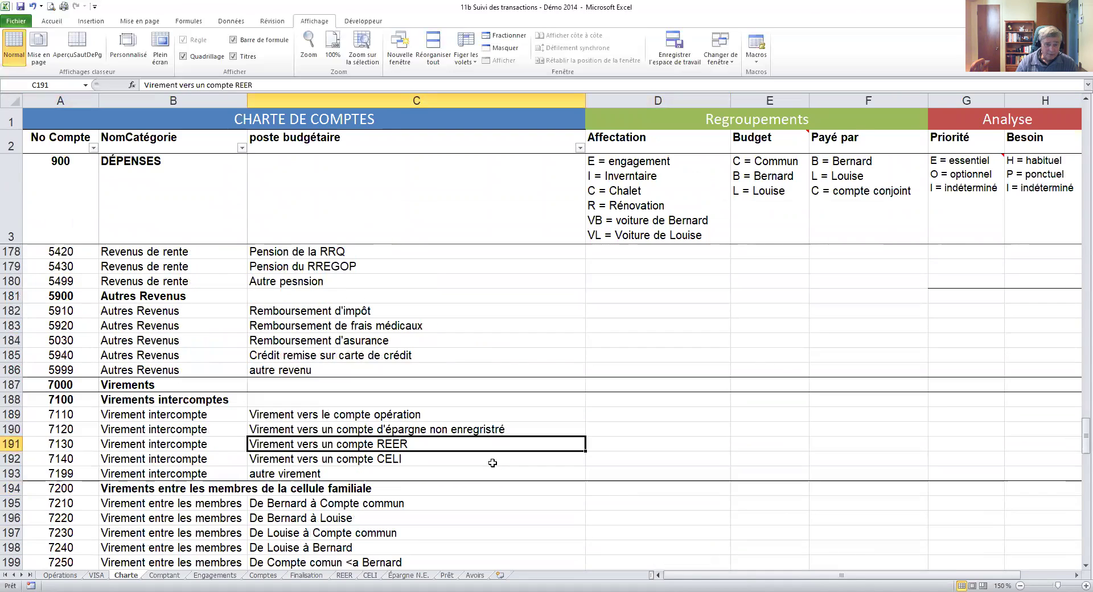
Examine the Achat Actifs accounts on Charte, checking the account transfer entry in row 204 and the REER investment purchase in C203
scroll(492, 462, "down", 5)
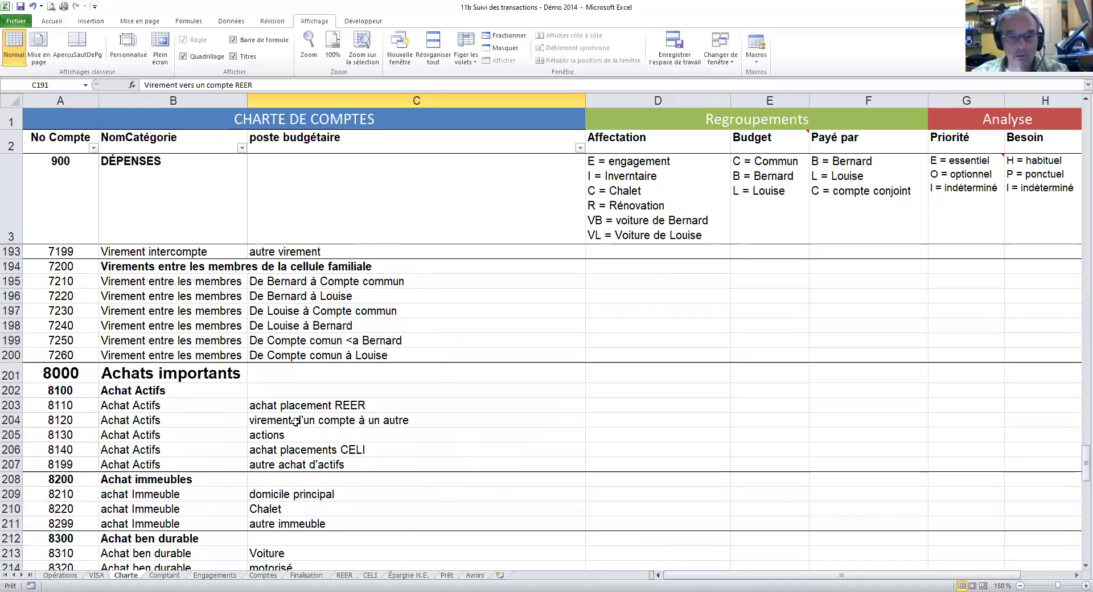
left_click(41, 420)
left_click(289, 421)
left_click(290, 406)
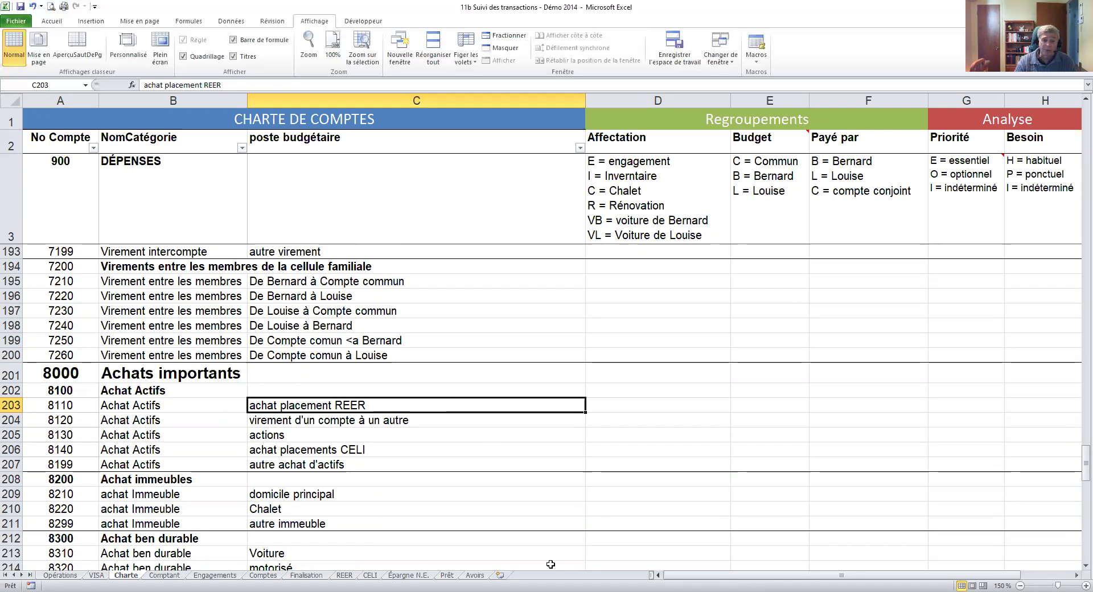
Inspect the first transfer entry in row 5 of the REER sheet, checking its account number, category, budget item and date
left_click(349, 575)
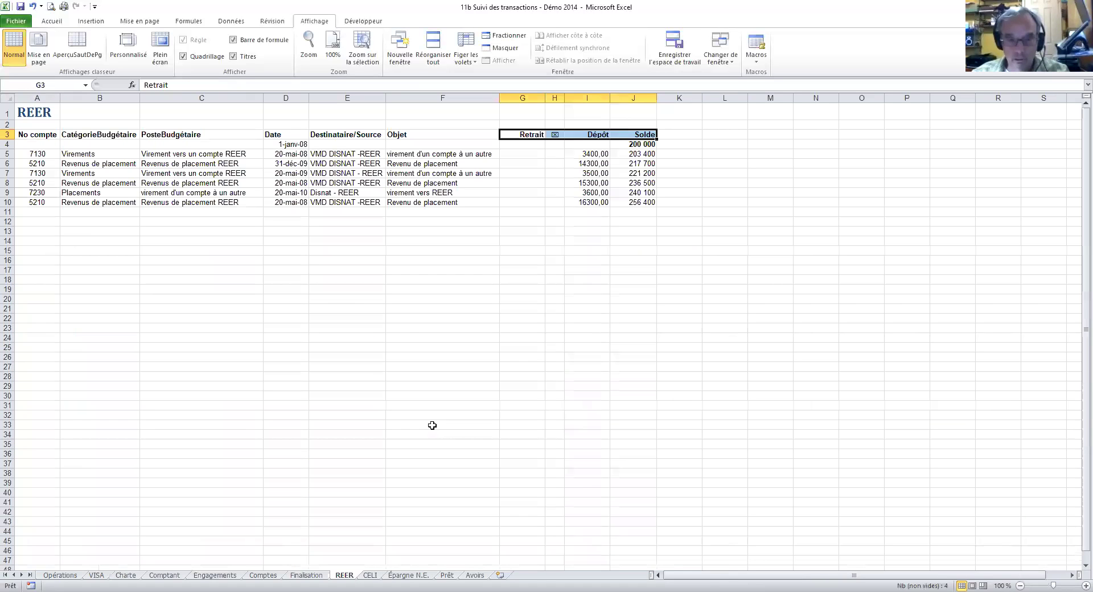
left_click(40, 155)
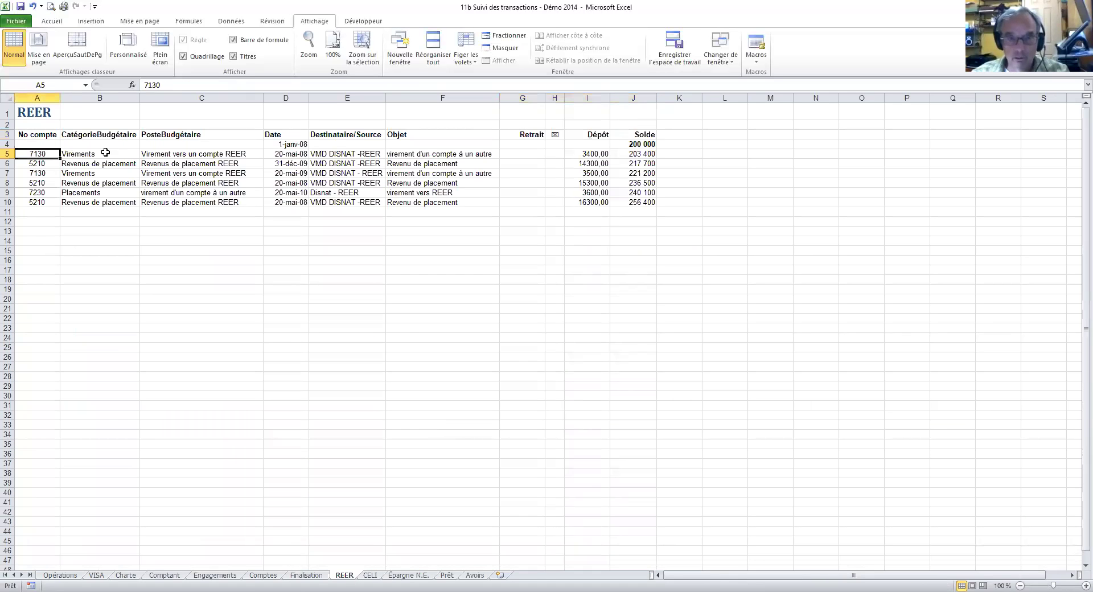
left_click(106, 153)
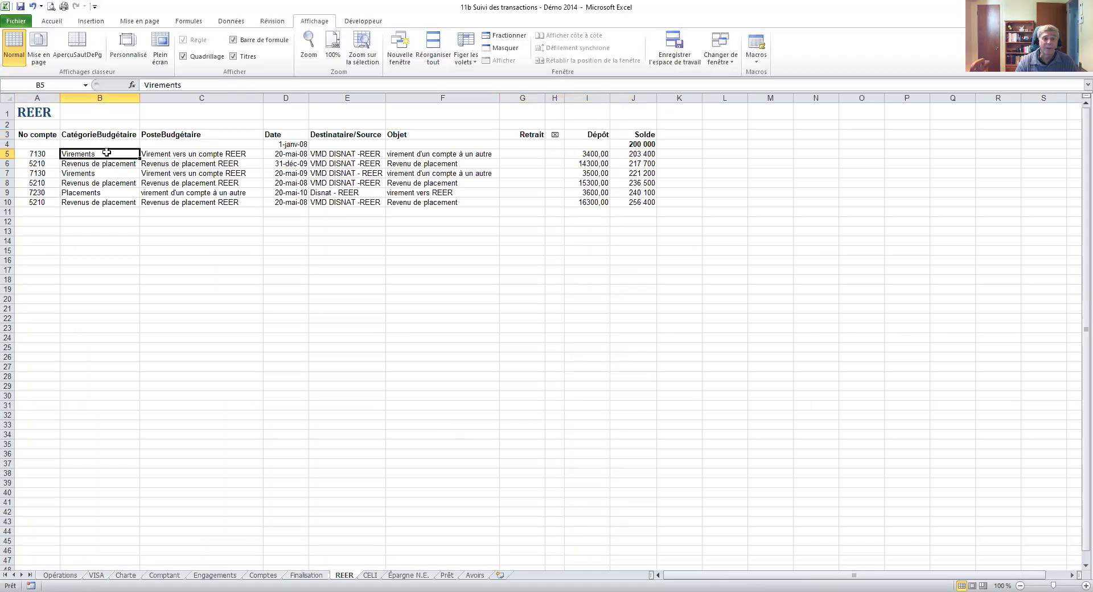
left_click(169, 155)
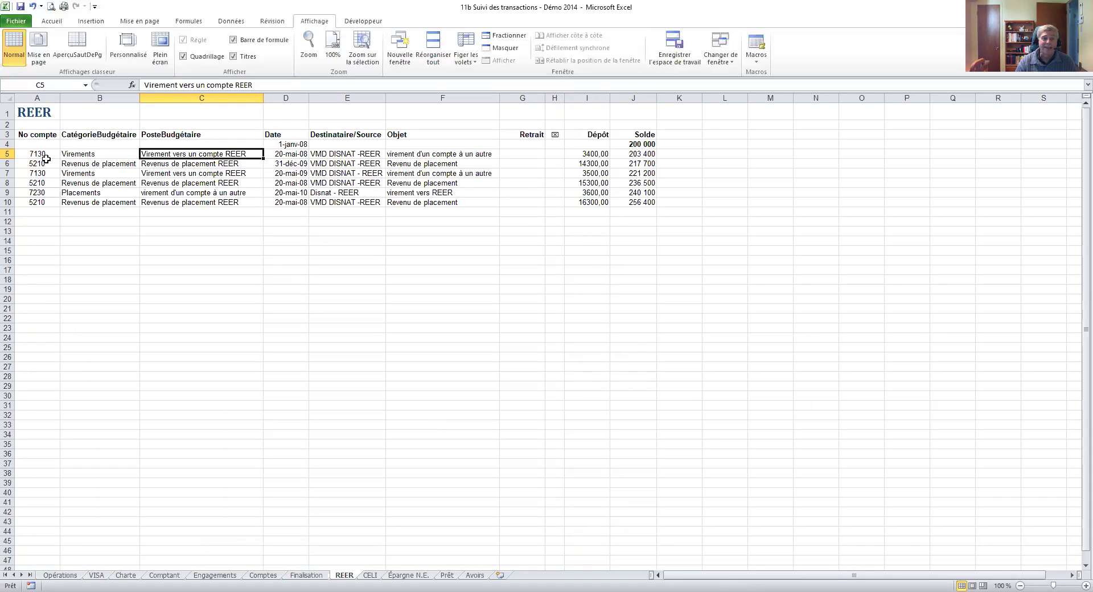
left_click(295, 153)
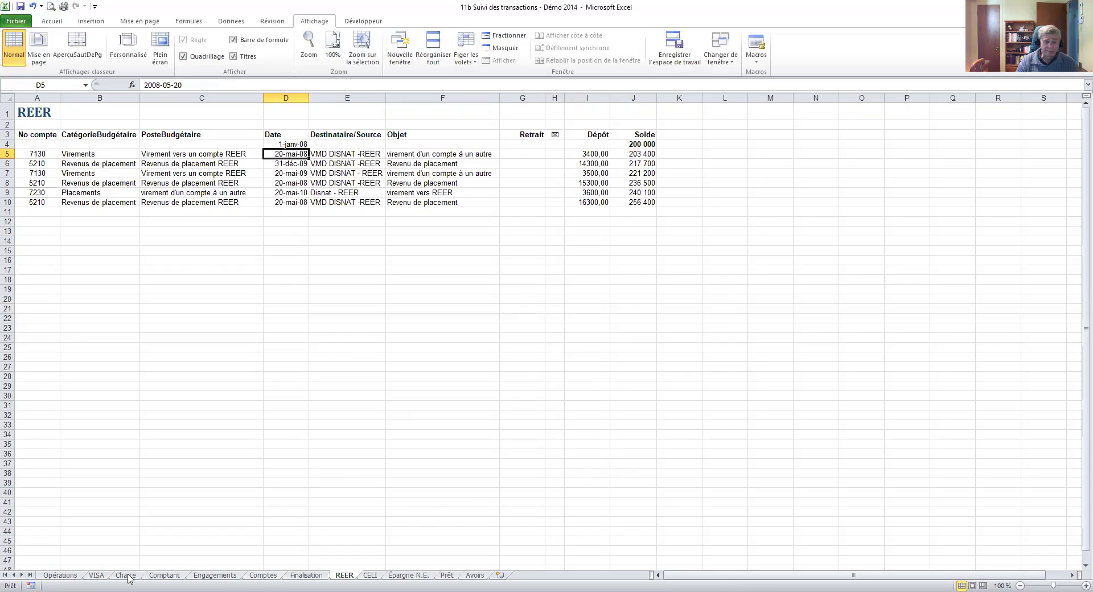
Revisit Opérations, then examine the opening date in D4 and the Solde formula in J4 on the Avoirs sheet
left_click(61, 575)
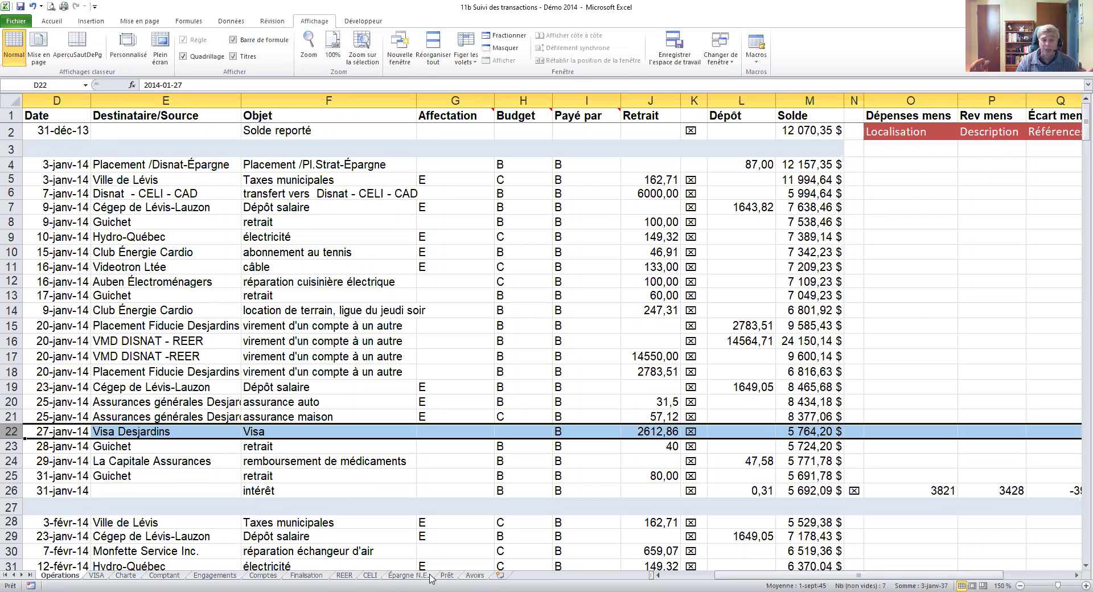
left_click(473, 576)
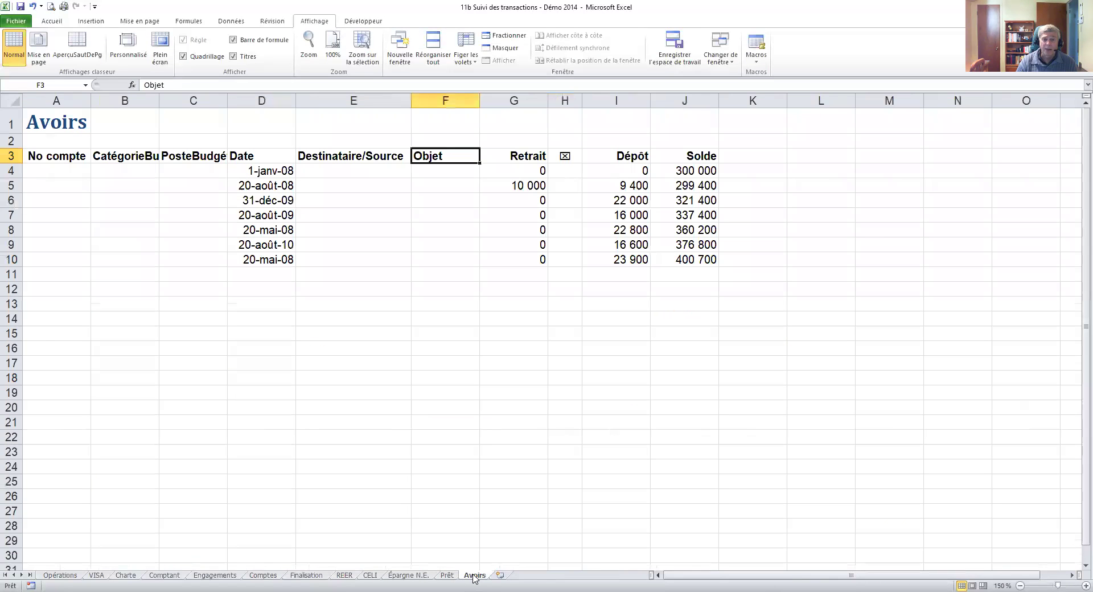
left_click(259, 172)
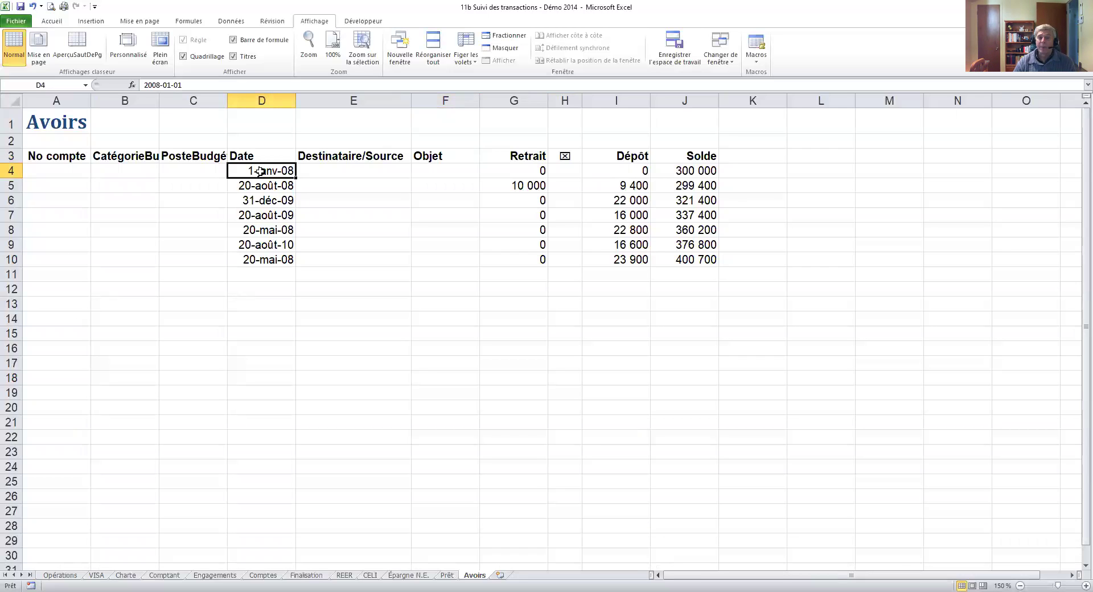
left_click(690, 169)
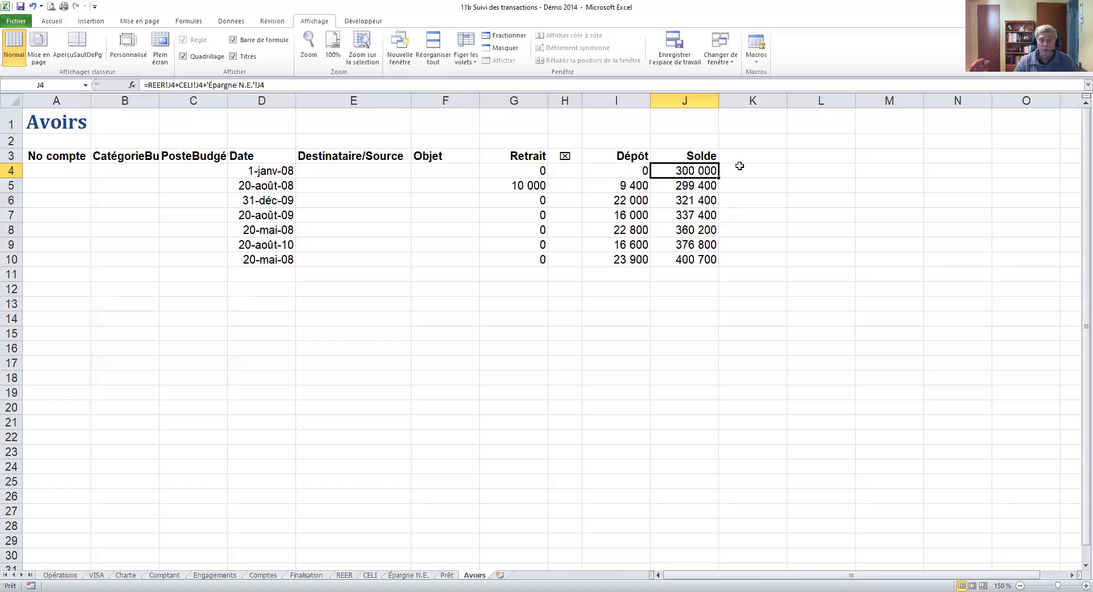
left_click(871, 305)
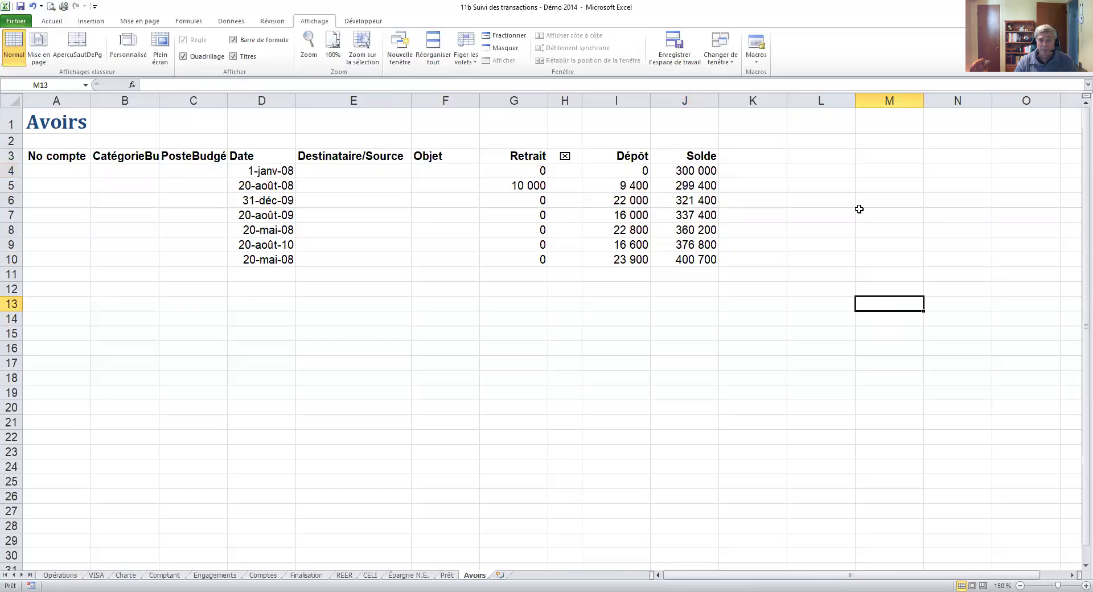